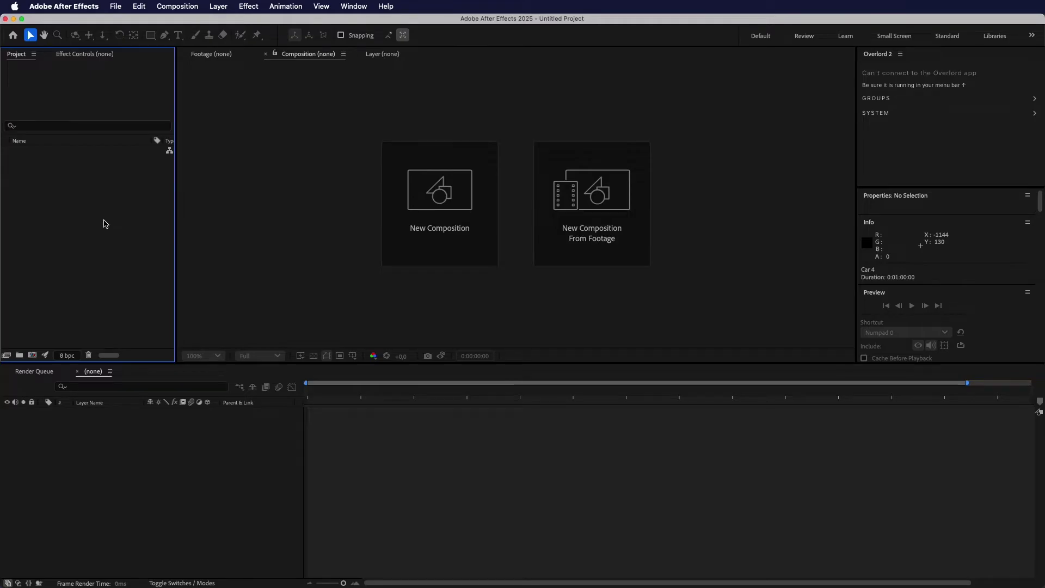
Import city.pdf as Composition - Retain Layer Sizes to create the 1700 x 1100 city comp.
{"action": "double_click", "coordinate": [105, 224]}
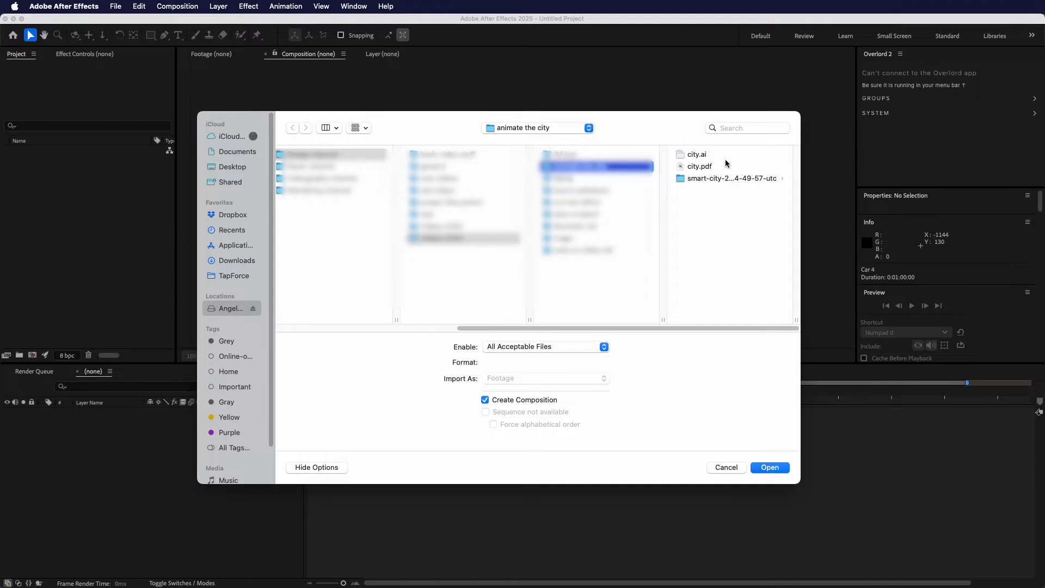
{"action": "left_click", "coordinate": [701, 168]}
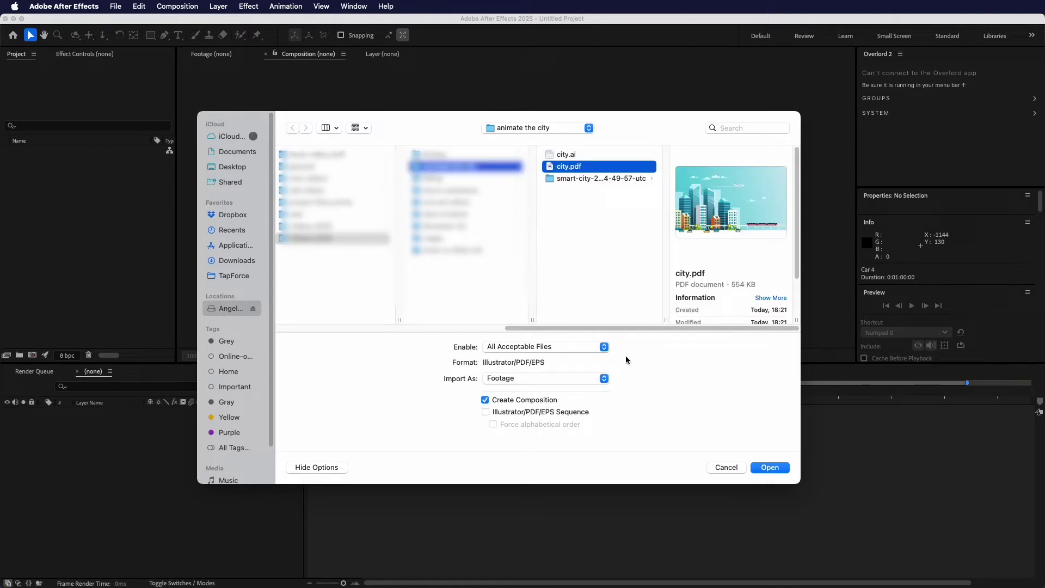
{"action": "left_click", "coordinate": [602, 381]}
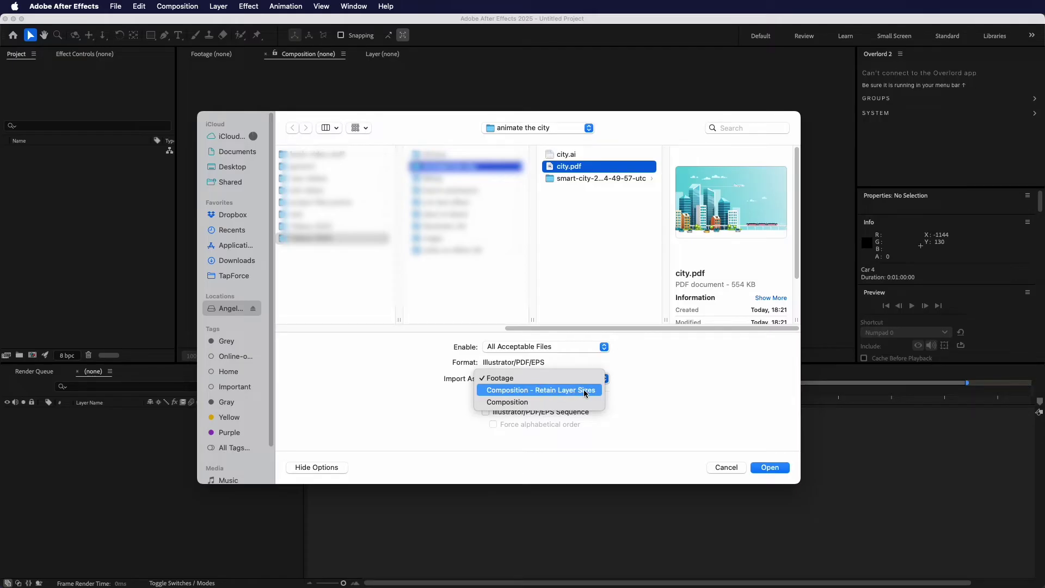
{"action": "left_click", "coordinate": [587, 390]}
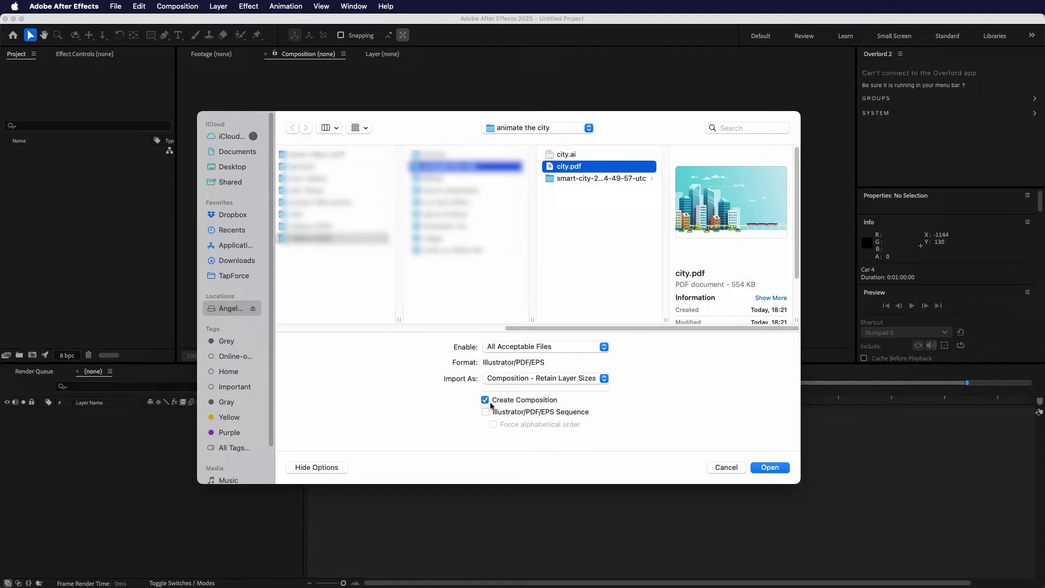
{"action": "left_click", "coordinate": [771, 468]}
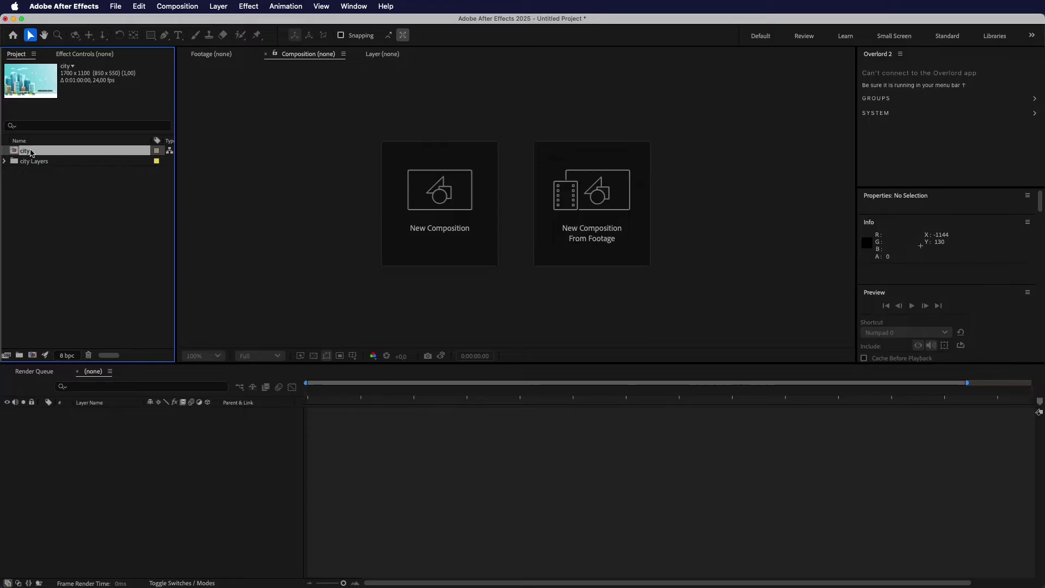
Open the city composition and select the six cloud layers, Cloud 1 through Cloud 6.
{"action": "double_click", "coordinate": [31, 153]}
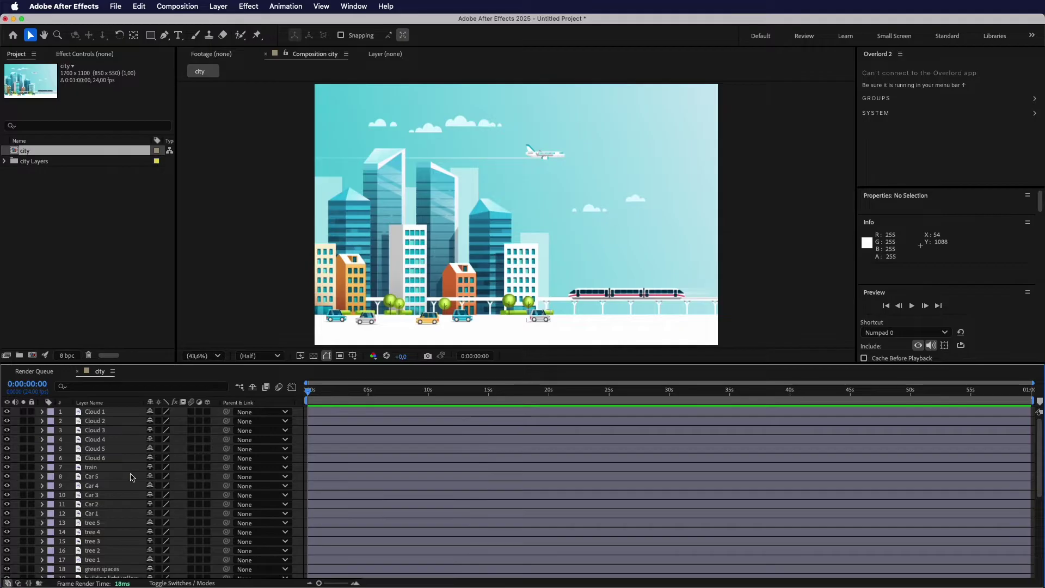
{"action": "scroll", "coordinate": [114, 474], "scroll_direction": "down", "scroll_amount": 5}
{"action": "scroll", "coordinate": [115, 473], "scroll_direction": "down", "scroll_amount": 2}
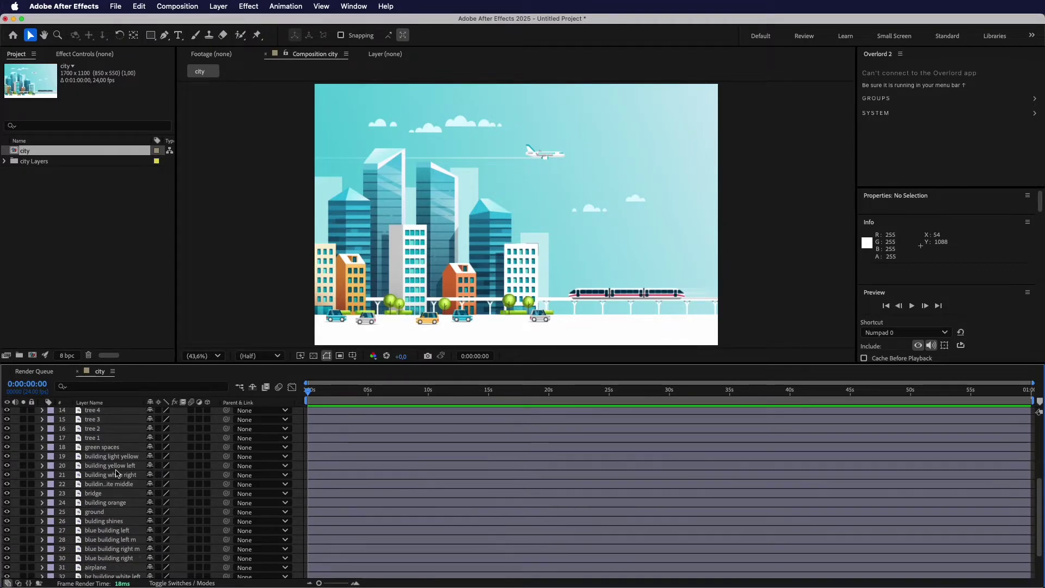
{"action": "scroll", "coordinate": [116, 473], "scroll_direction": "down", "scroll_amount": 2}
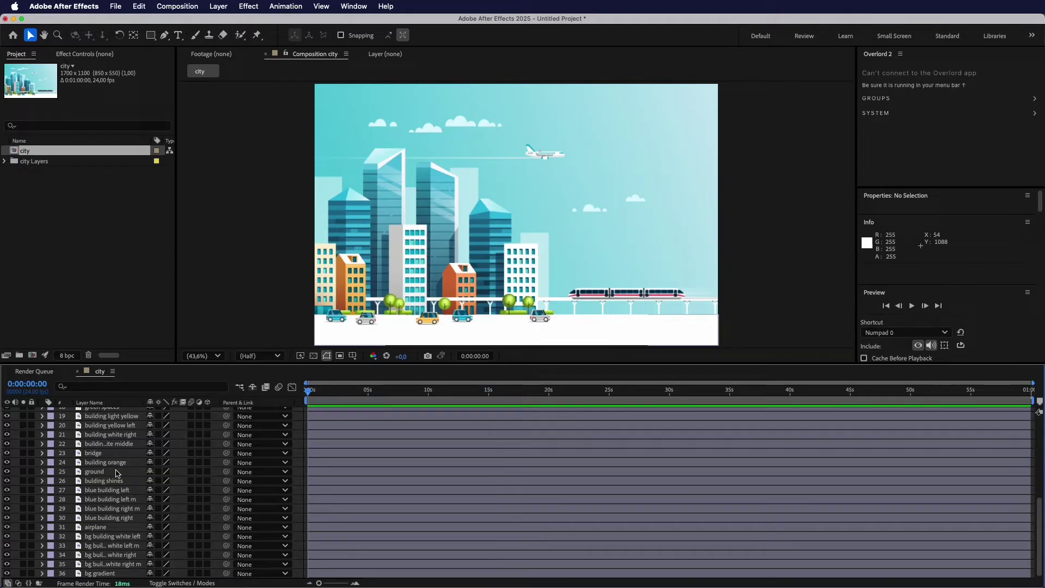
{"action": "scroll", "coordinate": [116, 473], "scroll_direction": "up", "scroll_amount": 10}
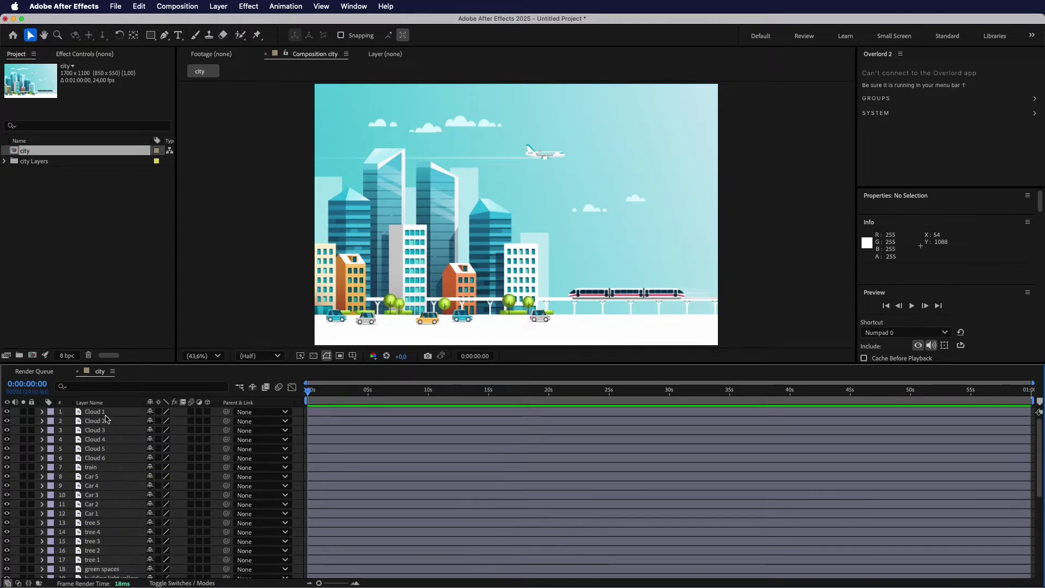
{"action": "left_click", "coordinate": [107, 412]}
{"action": "left_click", "coordinate": [83, 457], "text": "shift"}
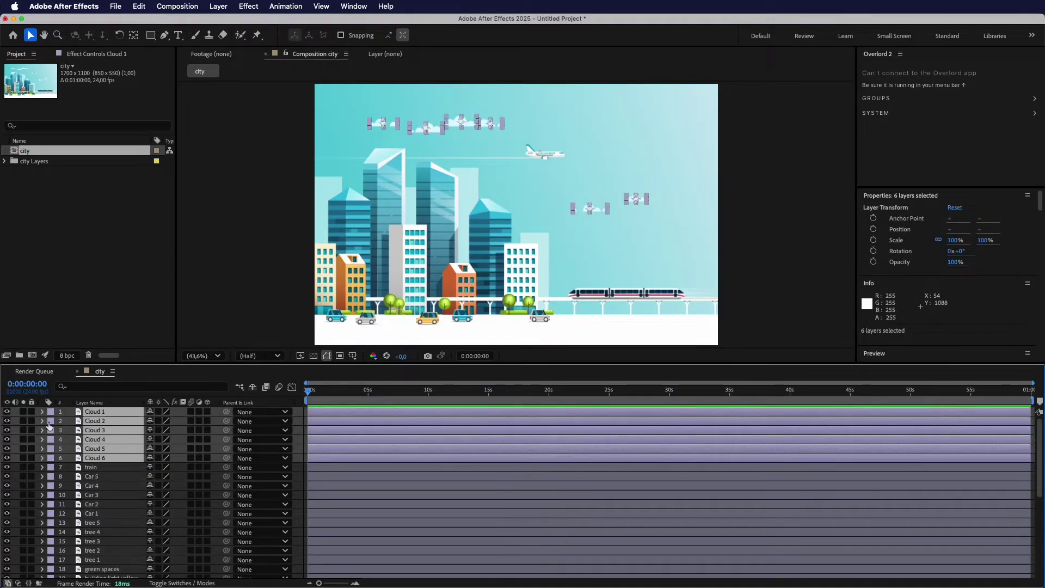
Label the trees green, green spaces aqua, buildings red and blue buildings 27–30 blue.
{"action": "scroll", "coordinate": [109, 490], "scroll_direction": "down", "scroll_amount": 5}
{"action": "left_click", "coordinate": [50, 473]}
{"action": "left_click", "coordinate": [78, 547]}
{"action": "scroll", "coordinate": [109, 490], "scroll_direction": "down", "scroll_amount": 3}
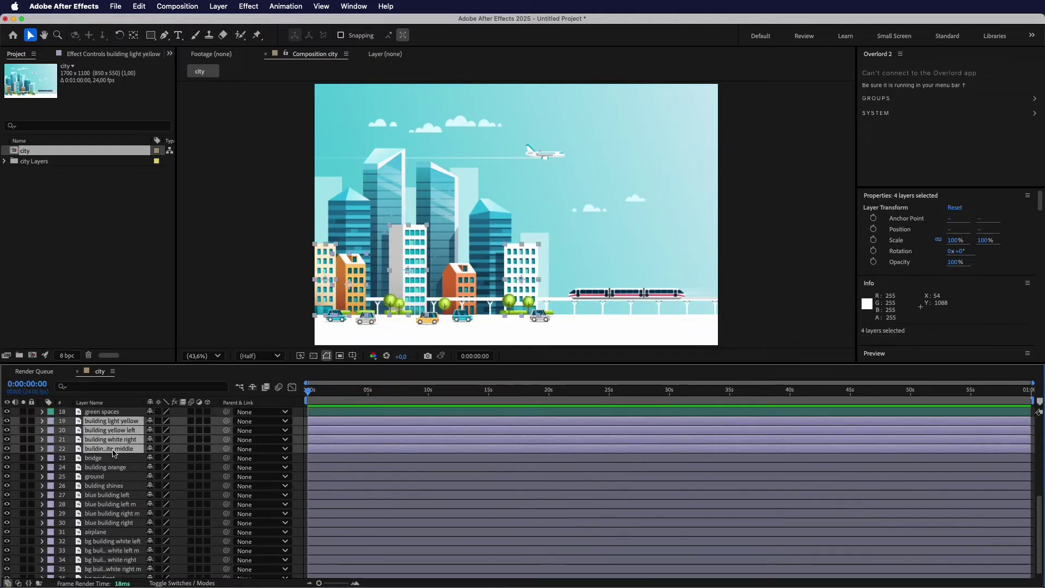
{"action": "left_click", "coordinate": [107, 495]}
{"action": "left_click", "coordinate": [107, 522], "text": "shift"}
{"action": "left_click", "coordinate": [50, 495]}
{"action": "left_click", "coordinate": [72, 581]}
Give all the background building layers a pink label.
{"action": "scroll", "coordinate": [163, 517], "scroll_direction": "down", "scroll_amount": 1}
{"action": "left_click", "coordinate": [113, 536]}
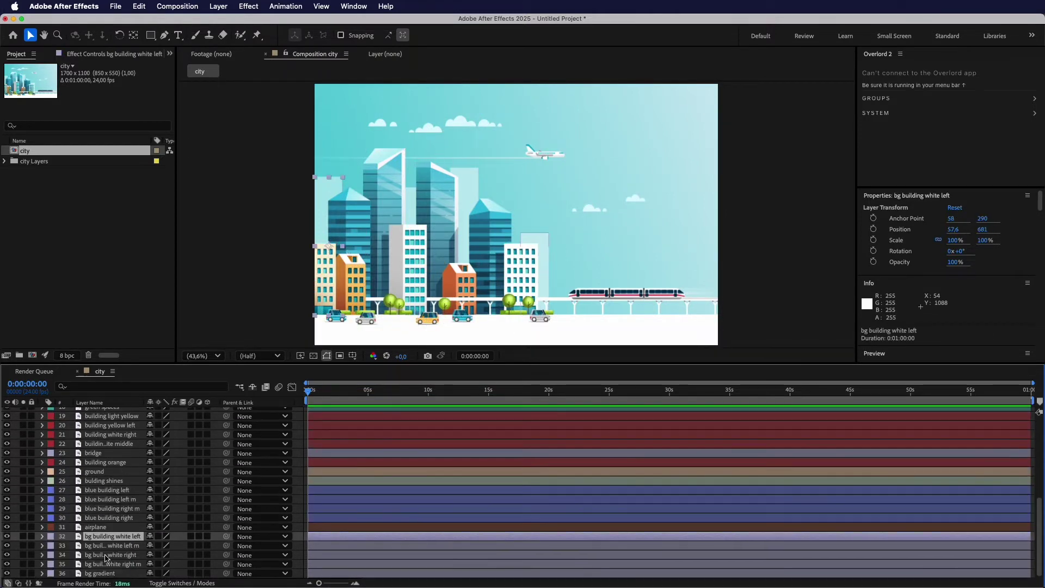
{"action": "left_click", "coordinate": [113, 563], "text": "shift"}
{"action": "left_click", "coordinate": [50, 536]}
{"action": "left_click", "coordinate": [73, 577]}
{"action": "scroll", "coordinate": [342, 479], "scroll_direction": "up", "scroll_amount": 6}
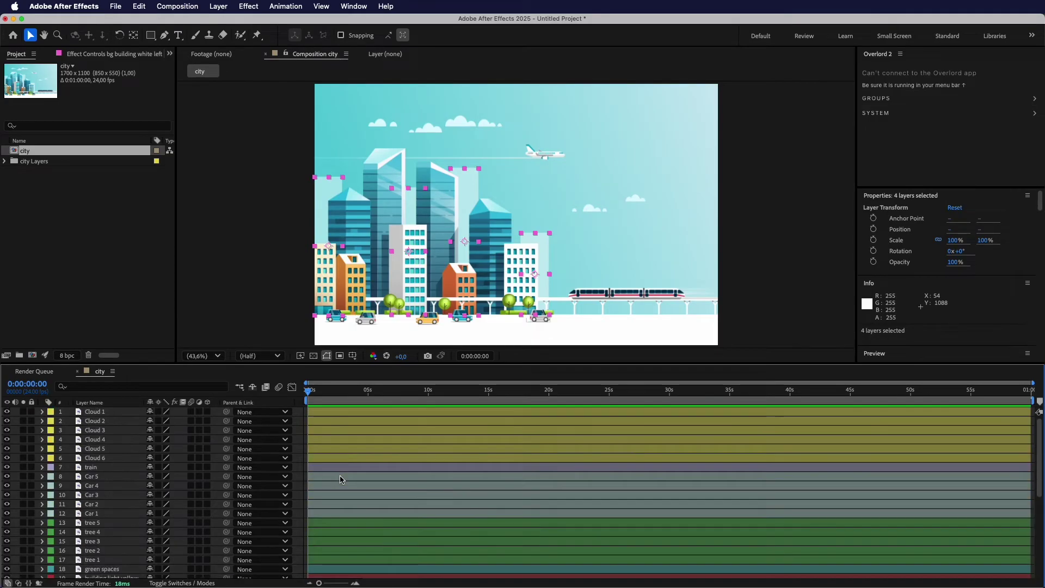
Enable Collapse Transformations on all 36 layers, deselect them, and set time to 0:00:04:23.
{"action": "left_click", "coordinate": [330, 414]}
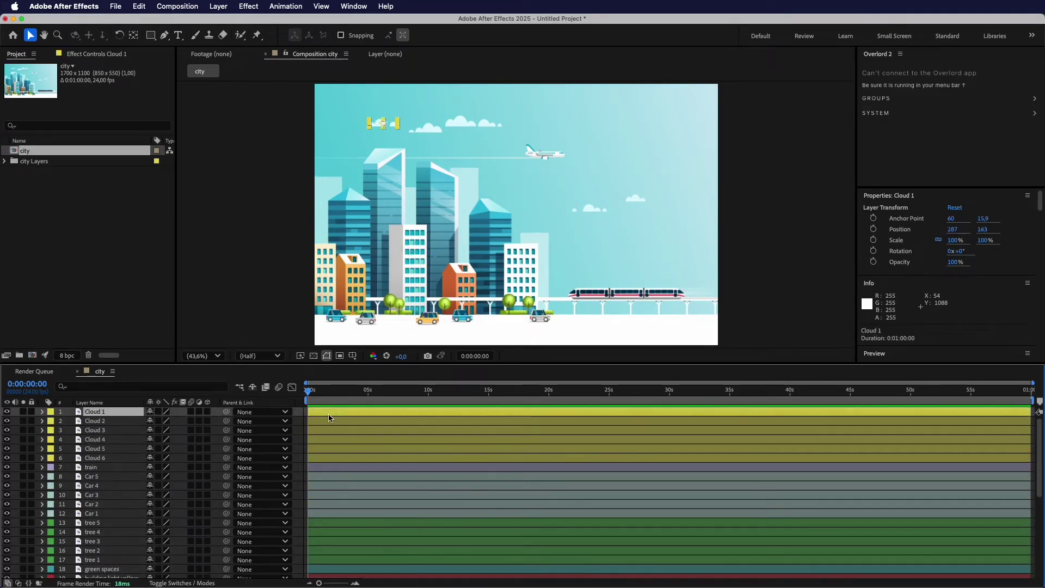
{"action": "key", "text": "super+a"}
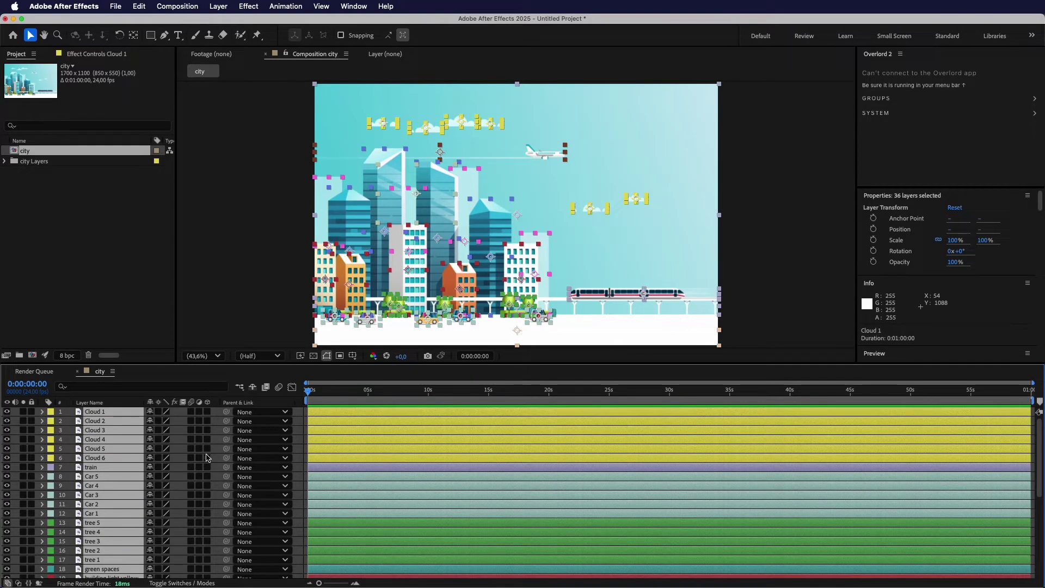
{"action": "left_click", "coordinate": [159, 412]}
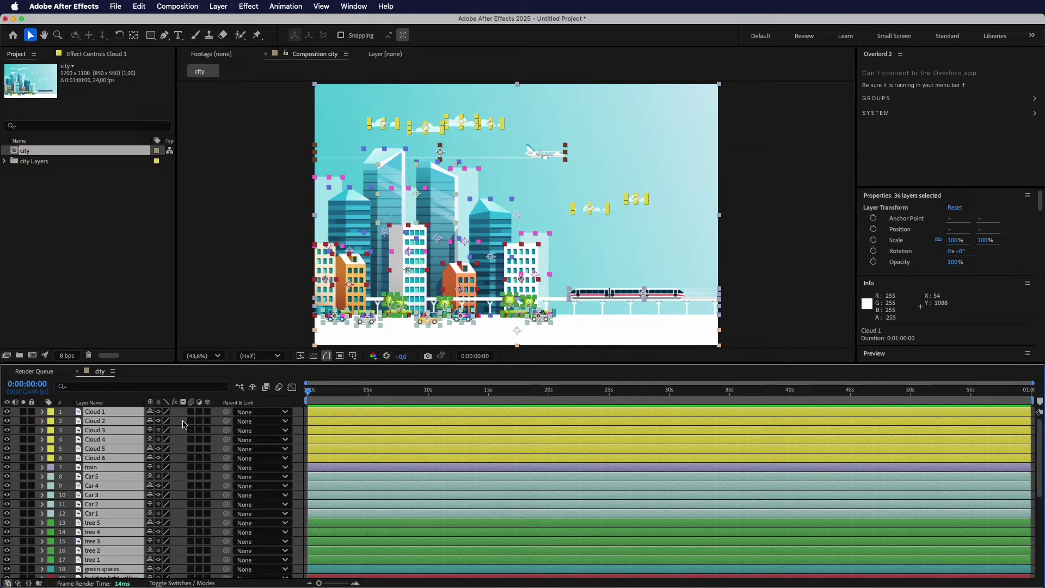
{"action": "key", "text": "super+shift+a"}
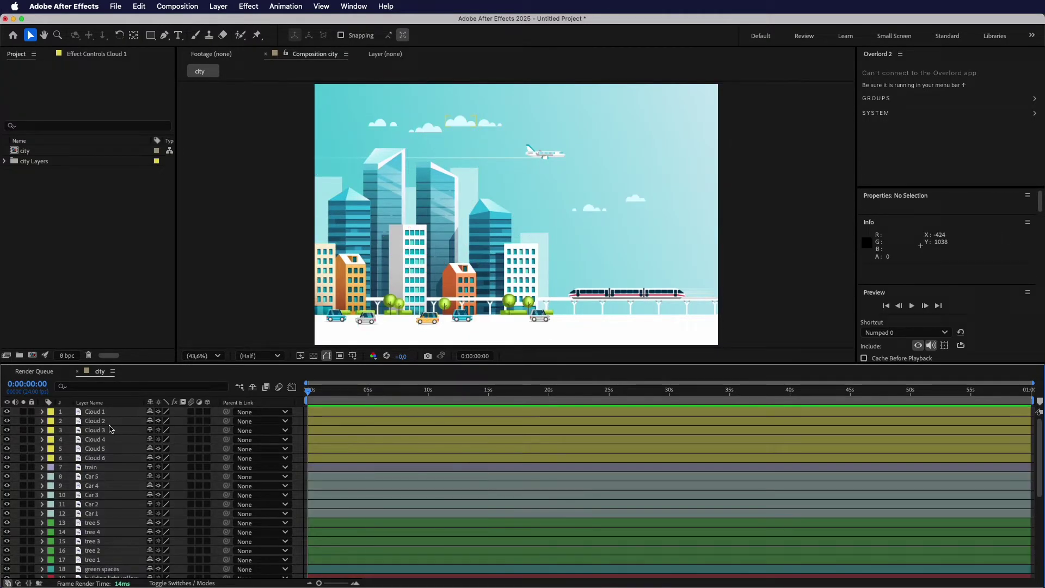
{"action": "left_click", "coordinate": [369, 391]}
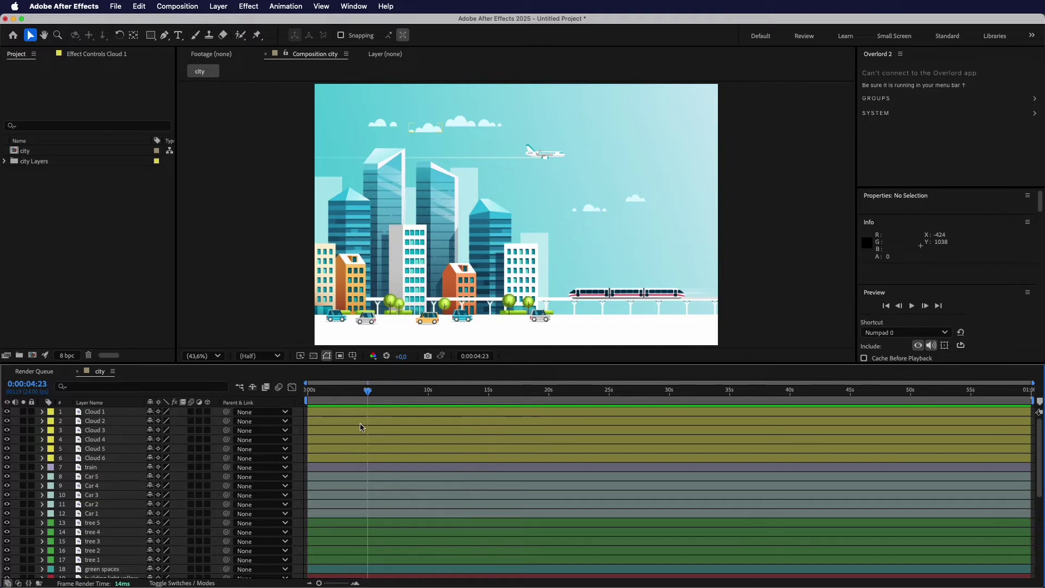
Add Easy Ease Position keyframes at 0:00:04:23 to all layers, then go to 0:00:01:12.
{"action": "left_click", "coordinate": [370, 413]}
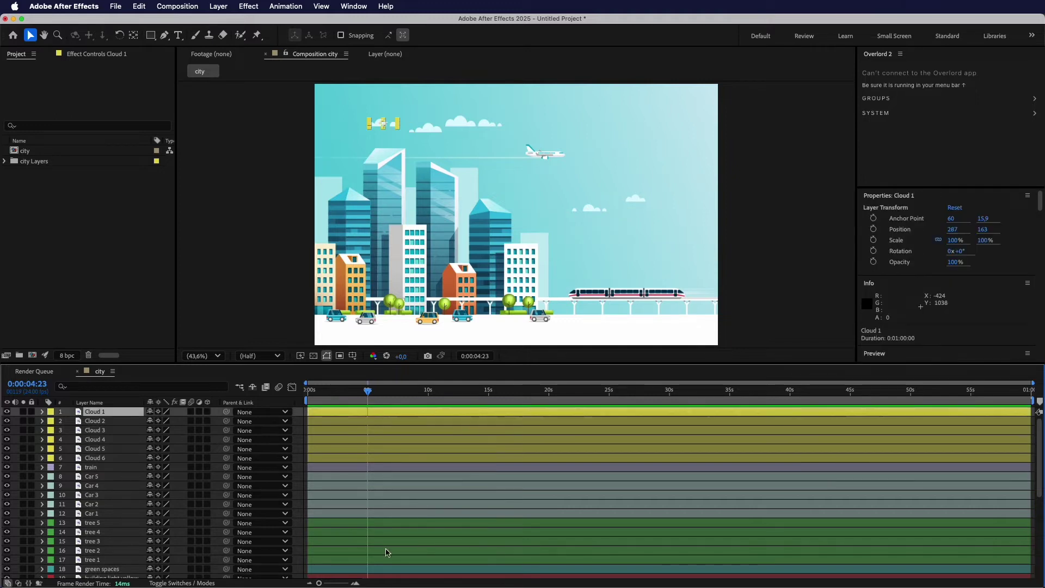
{"action": "scroll", "coordinate": [385, 551], "scroll_direction": "down", "scroll_amount": 5}
{"action": "key", "text": "super+a"}
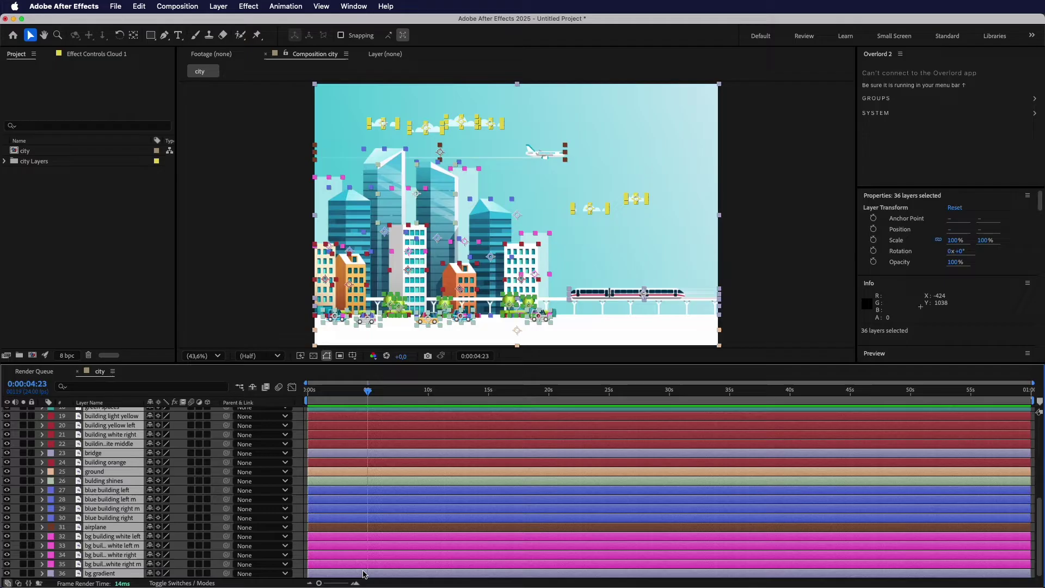
{"action": "scroll", "coordinate": [365, 472], "scroll_direction": "up", "scroll_amount": 5}
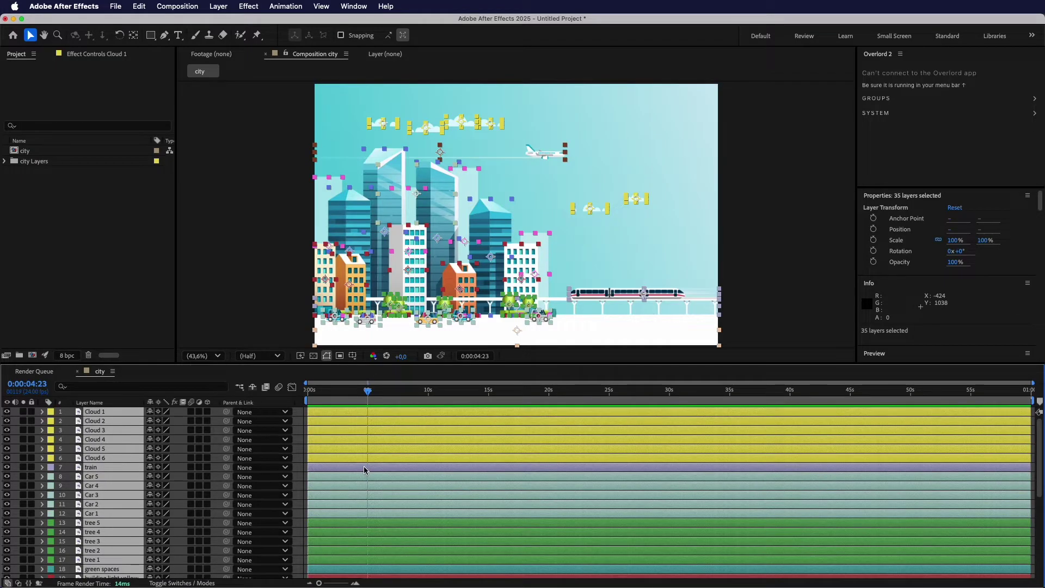
{"action": "key", "text": "p"}
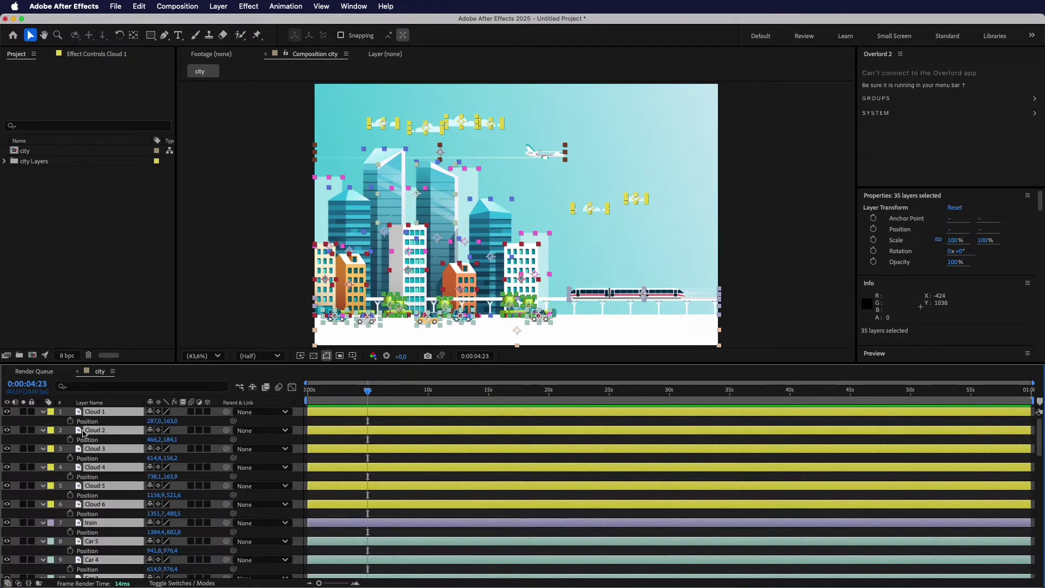
{"action": "left_click", "coordinate": [70, 421]}
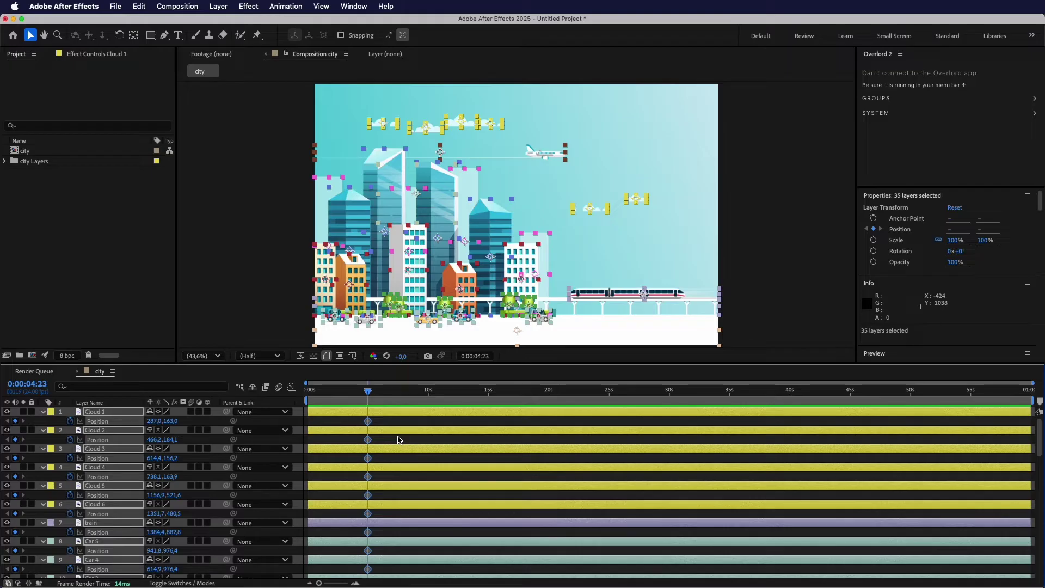
{"action": "key", "text": "F9"}
{"action": "key", "text": "Page_Down"}
{"action": "left_click", "coordinate": [326, 393]}
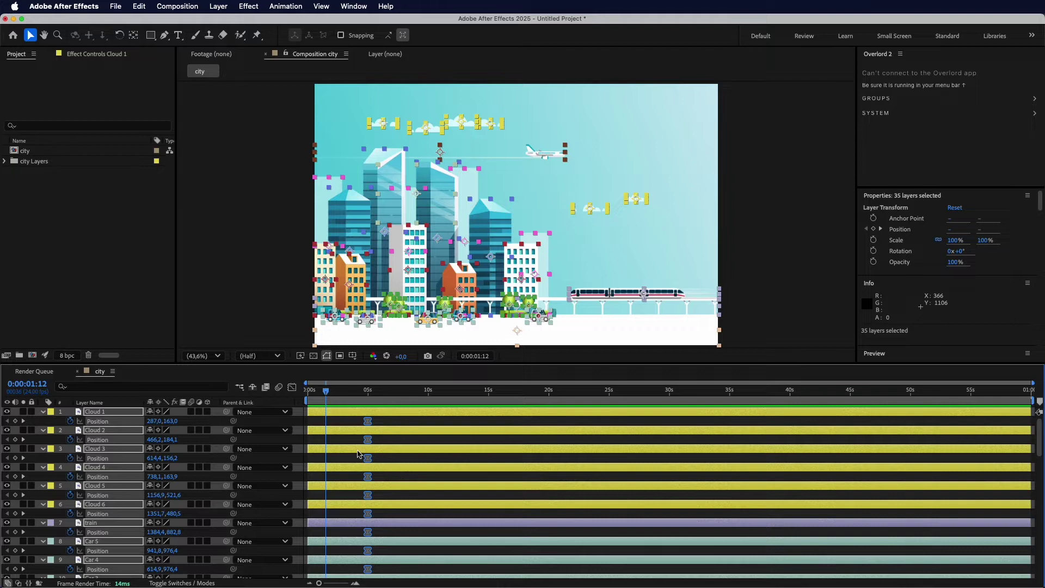
Hide the six clouds, the train, Car 1, and trees 5, 4 and 3.
{"action": "left_click", "coordinate": [338, 443]}
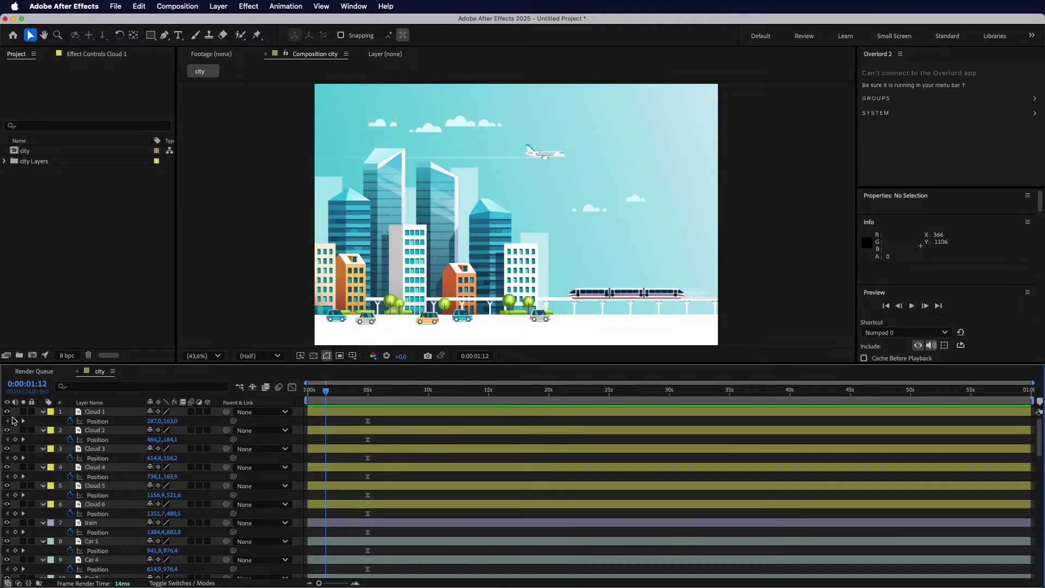
{"action": "left_click_drag", "start_coordinate": [6, 413], "coordinate": [7, 543]}
{"action": "scroll", "coordinate": [8, 490], "scroll_direction": "down", "scroll_amount": 3}
{"action": "left_click", "coordinate": [7, 469]}
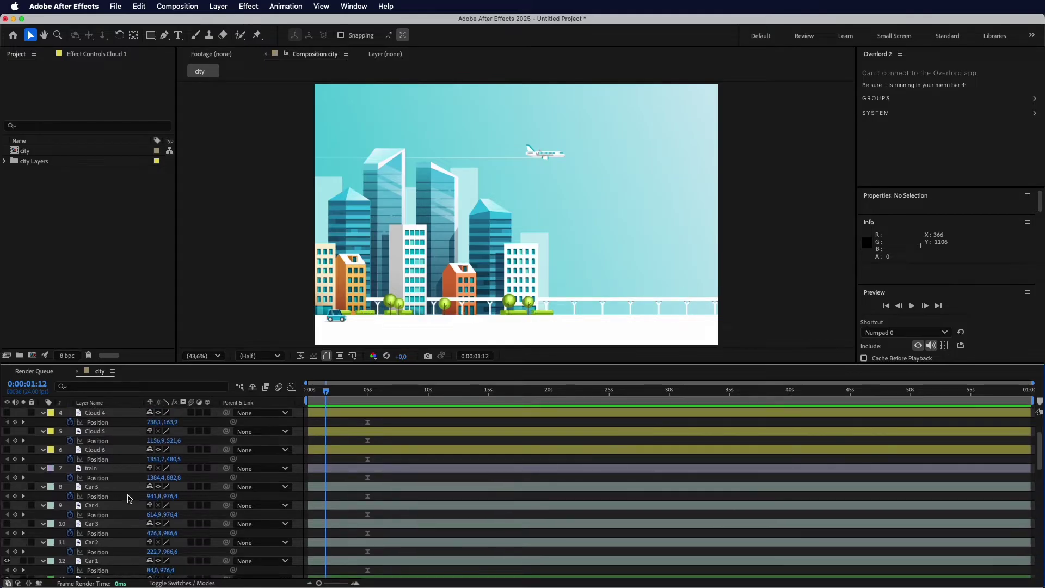
{"action": "scroll", "coordinate": [7, 544], "scroll_direction": "down", "scroll_amount": 6}
{"action": "left_click", "coordinate": [6, 452]}
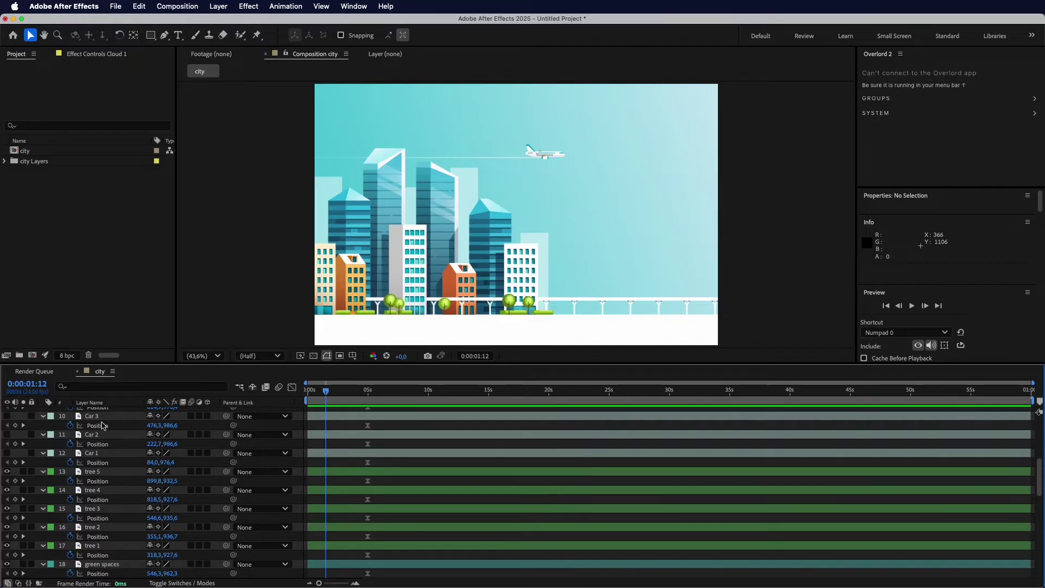
{"action": "left_click", "coordinate": [6, 471]}
{"action": "left_click", "coordinate": [7, 489]}
{"action": "left_click", "coordinate": [6, 509]}
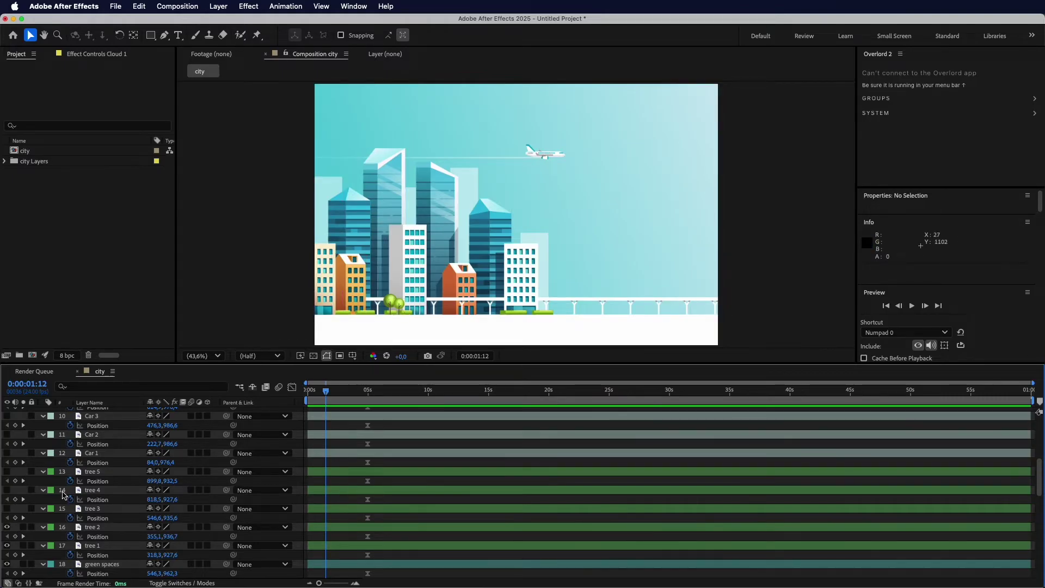
Hide the remaining trees, green spaces, foreground and blue buildings, and airplane, keeping the white ground visible.
{"action": "scroll", "coordinate": [64, 495], "scroll_direction": "down", "scroll_amount": 2}
{"action": "scroll", "coordinate": [17, 457], "scroll_direction": "down", "scroll_amount": 2}
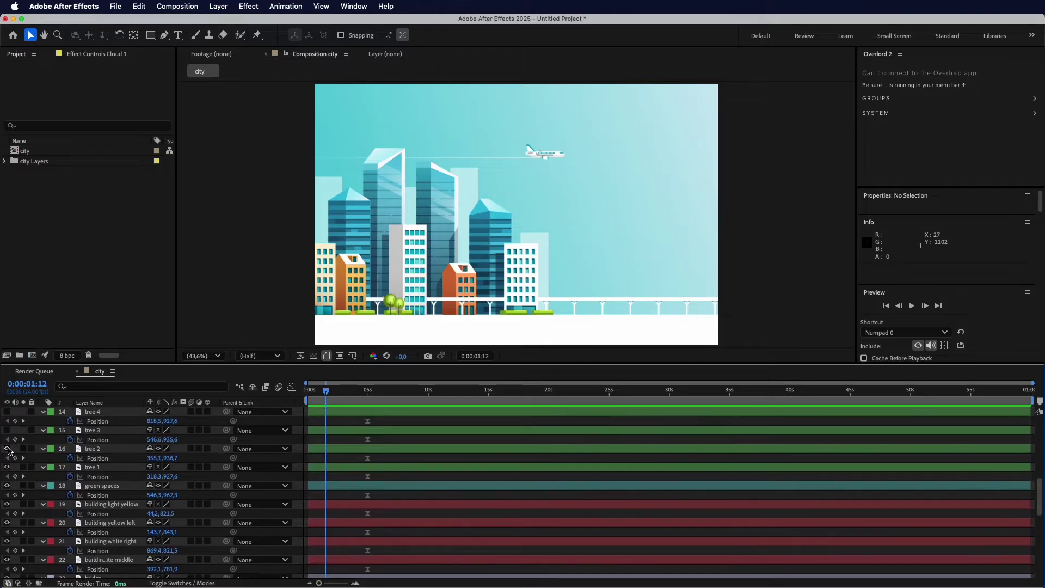
{"action": "mouse_move", "coordinate": [7, 450]}
{"action": "left_mouse_down"}
{"action": "mouse_move", "coordinate": [9, 538]}
{"action": "mouse_move", "coordinate": [9, 442]}
{"action": "mouse_move", "coordinate": [12, 469]}
{"action": "left_mouse_up"}
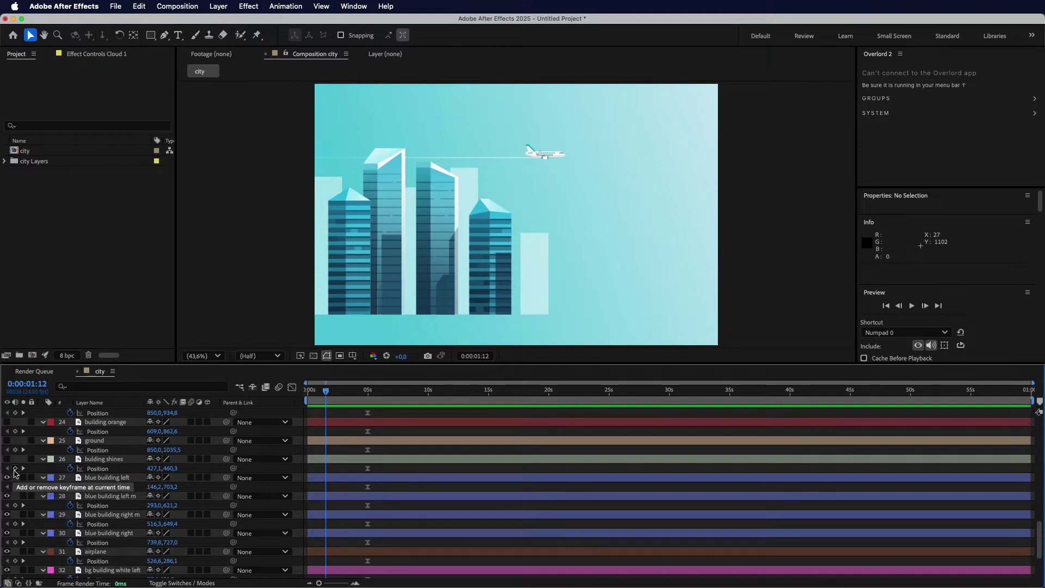
{"action": "scroll", "coordinate": [14, 471], "scroll_direction": "up", "scroll_amount": 1}
{"action": "left_click", "coordinate": [6, 445]}
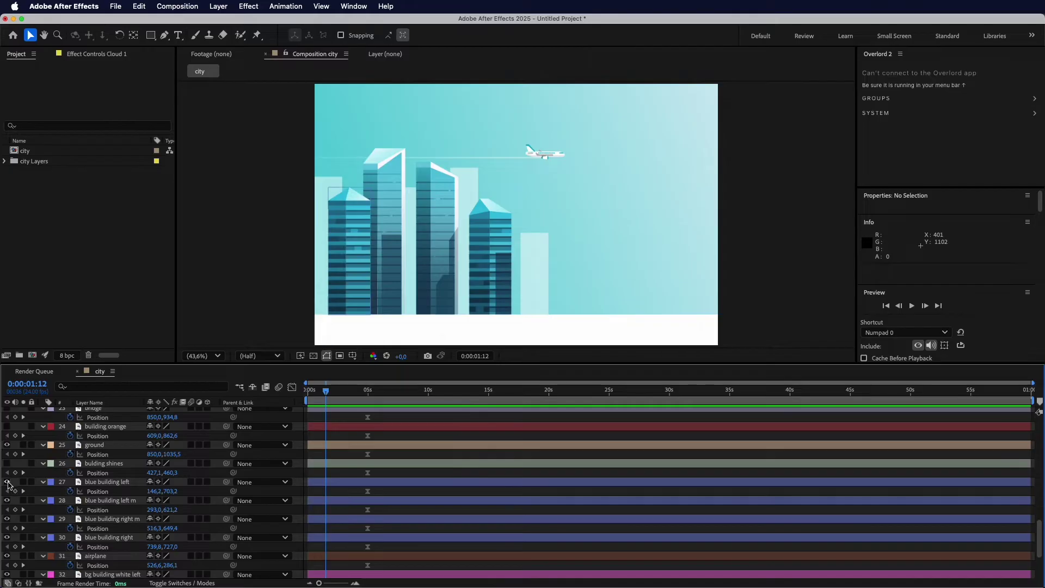
{"action": "left_click", "coordinate": [6, 482]}
{"action": "left_click_drag", "start_coordinate": [7, 500], "coordinate": [7, 537]}
{"action": "scroll", "coordinate": [6, 537], "scroll_direction": "down", "scroll_amount": 3}
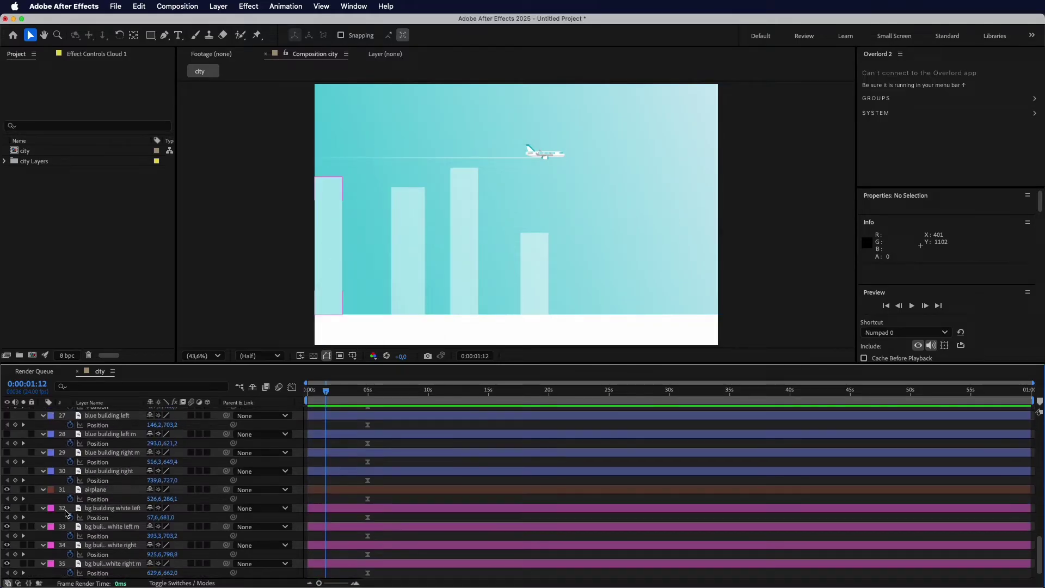
{"action": "left_click", "coordinate": [7, 489]}
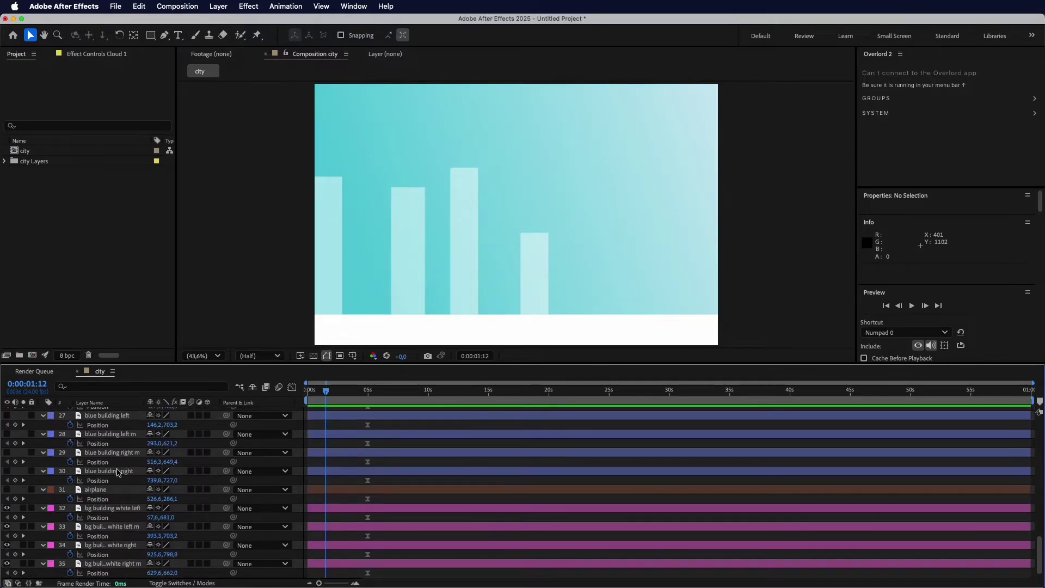
{"action": "scroll", "coordinate": [121, 472], "scroll_direction": "down", "scroll_amount": 1}
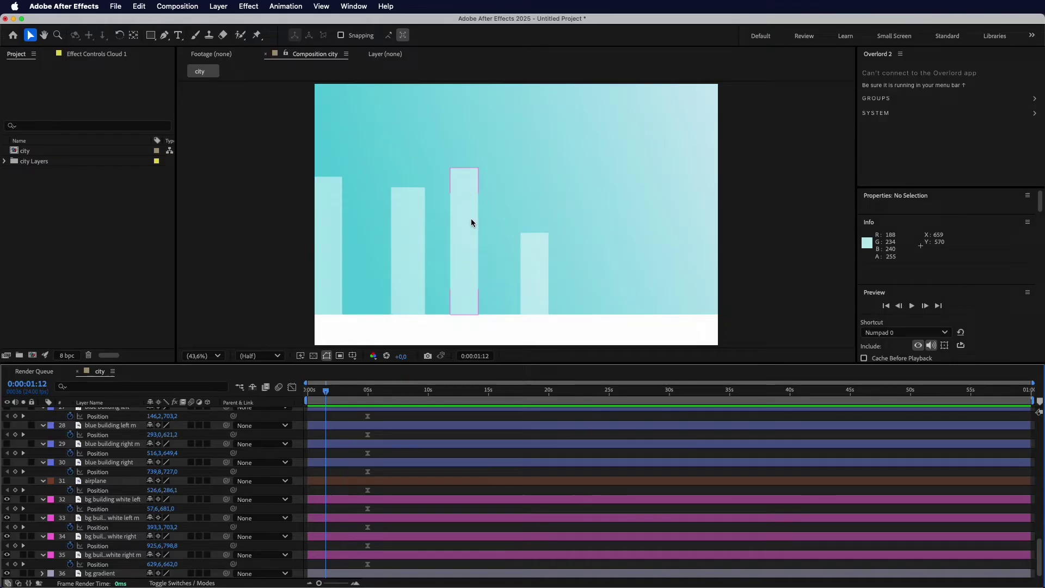
Drag background building layers 32–35 below the ground at 0s for starting Position keyframes, then preview.
{"action": "left_click", "coordinate": [334, 258]}
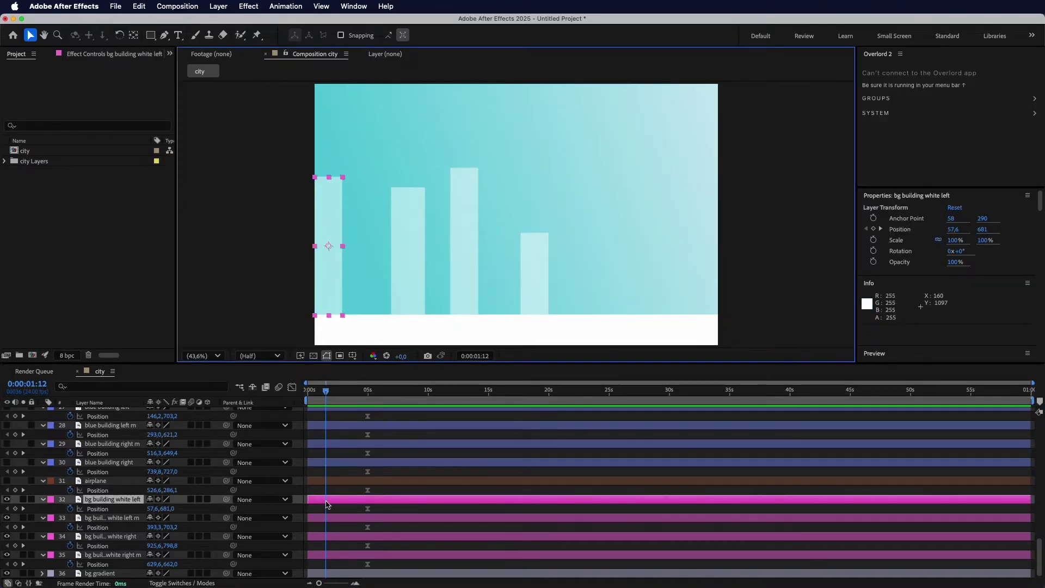
{"action": "key", "text": "ctrl+shift+Down"}
{"action": "key", "text": "ctrl+shift+Down"}
{"action": "key", "text": "ctrl+shift+Down"}
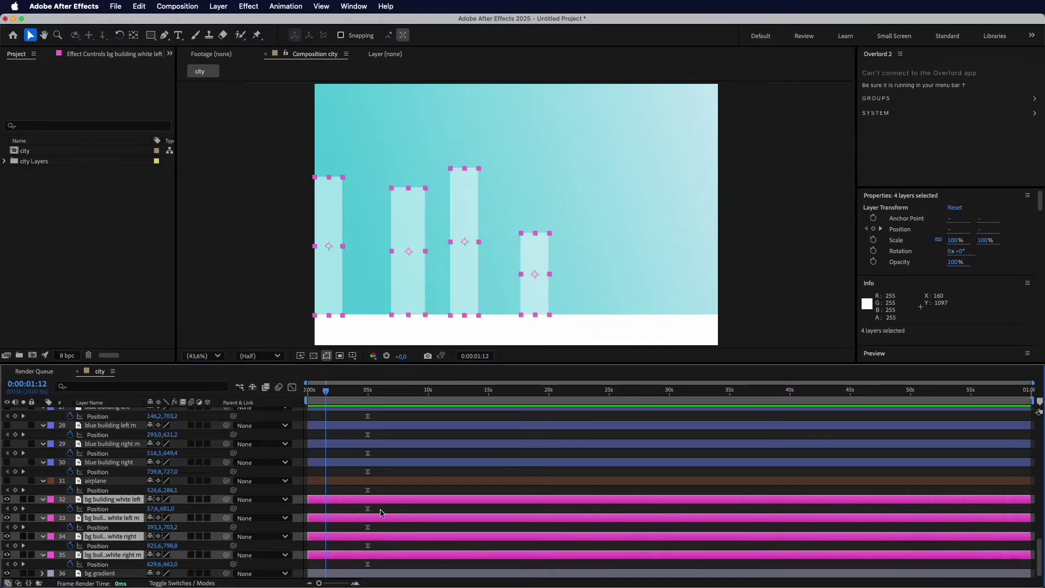
{"action": "left_click_drag", "start_coordinate": [381, 513], "coordinate": [327, 548]}
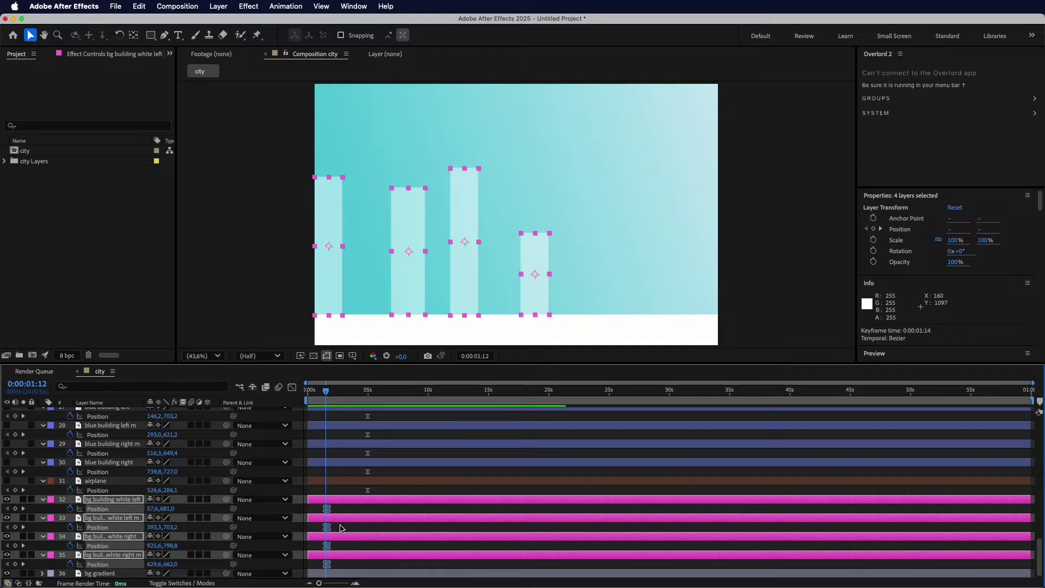
{"action": "left_click_drag", "start_coordinate": [326, 392], "coordinate": [292, 401]}
{"action": "key", "text": "equal"}
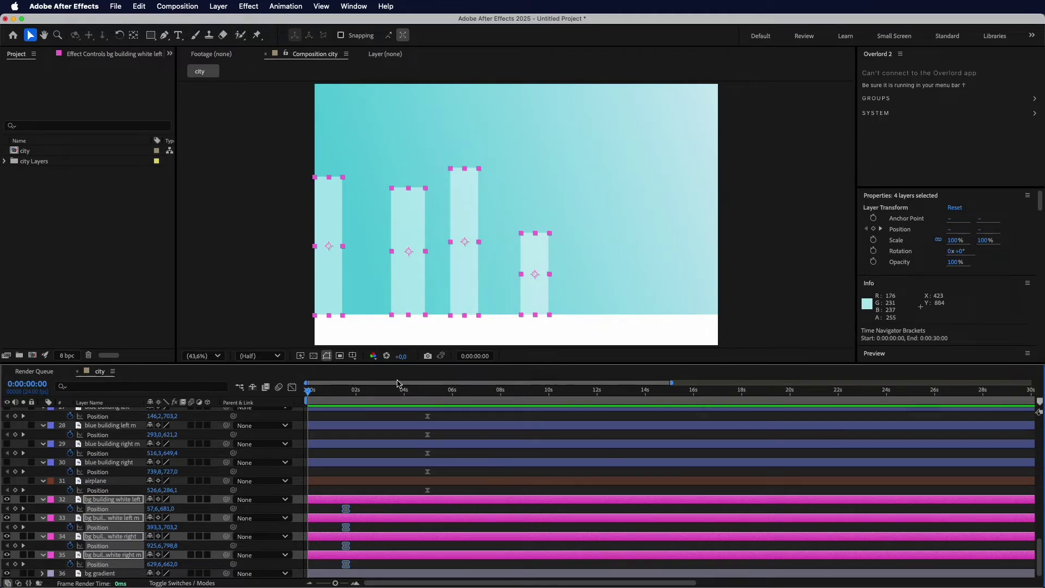
{"action": "left_click_drag", "start_coordinate": [469, 183], "coordinate": [458, 338]}
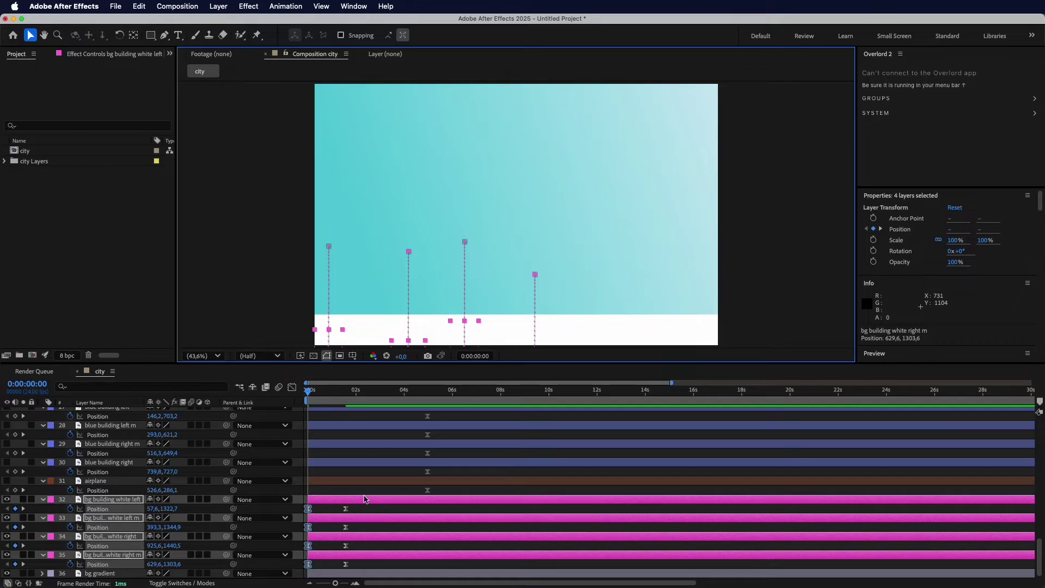
{"action": "key", "text": "space"}
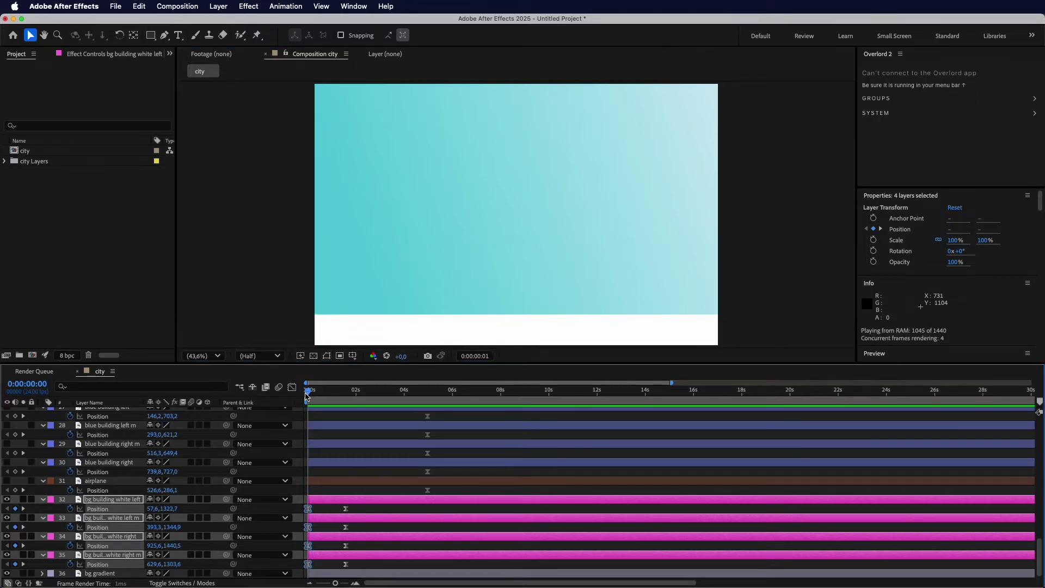
Move the background buildings' end Position keyframes to 0:00:00:06 and preview the faster rise.
{"action": "key", "text": "space"}
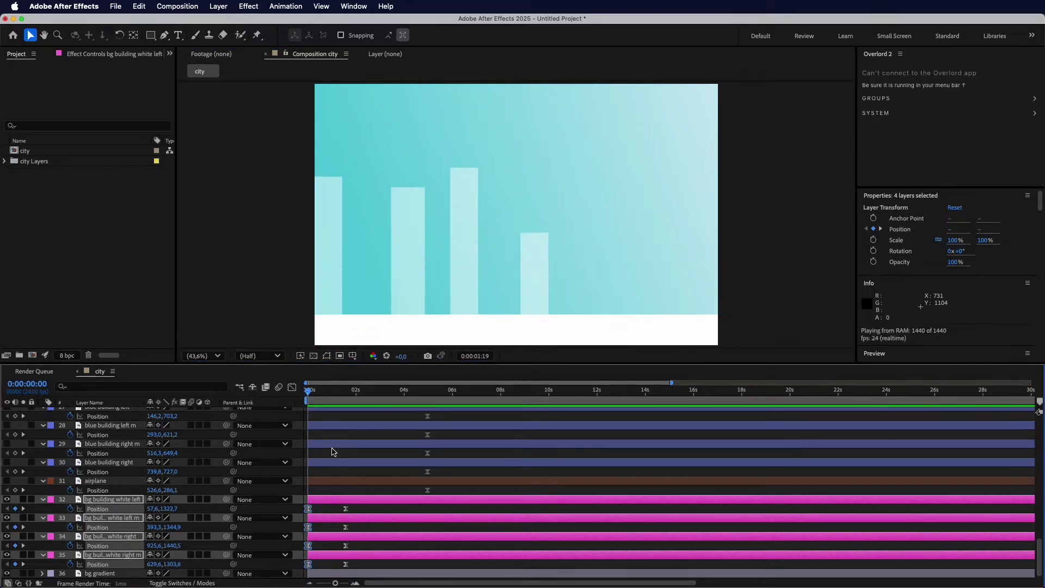
{"action": "left_click", "coordinate": [363, 512]}
{"action": "left_click_drag", "start_coordinate": [366, 504], "coordinate": [314, 508]}
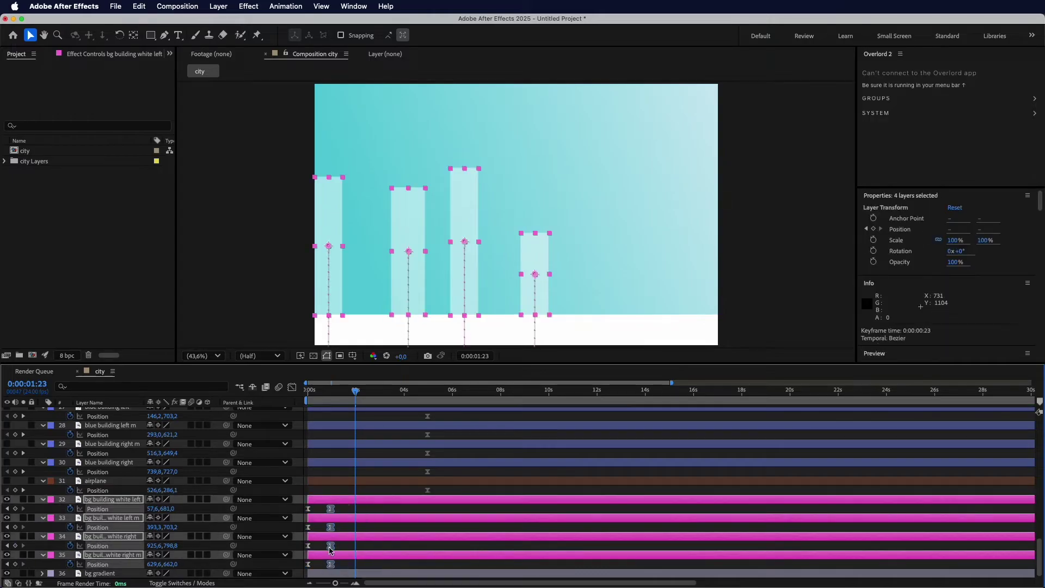
{"action": "key", "text": "Home"}
{"action": "key", "text": "equal"}
{"action": "key", "text": "equal"}
{"action": "key", "text": "space"}
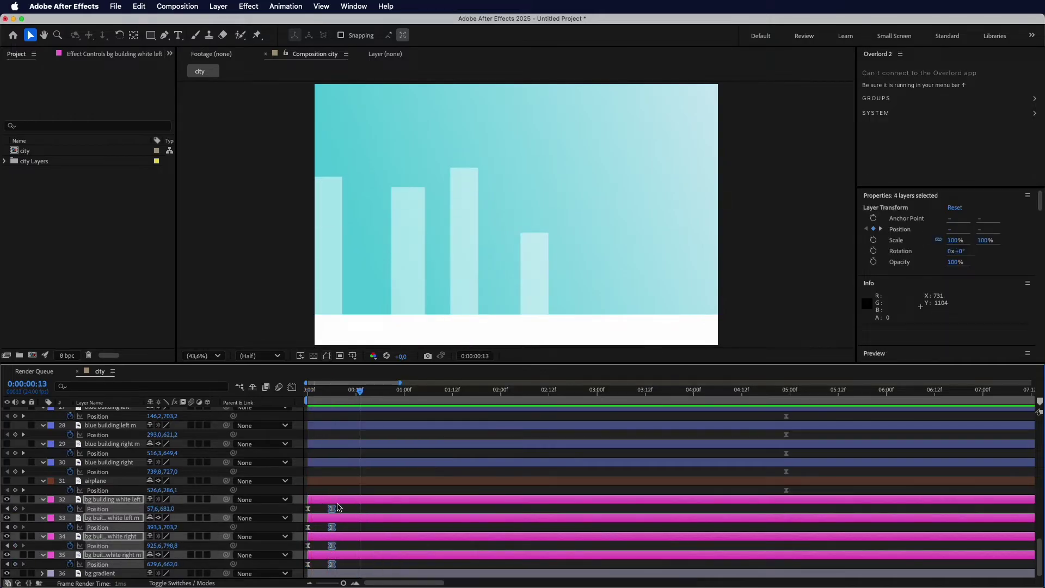
{"action": "key", "text": "space"}
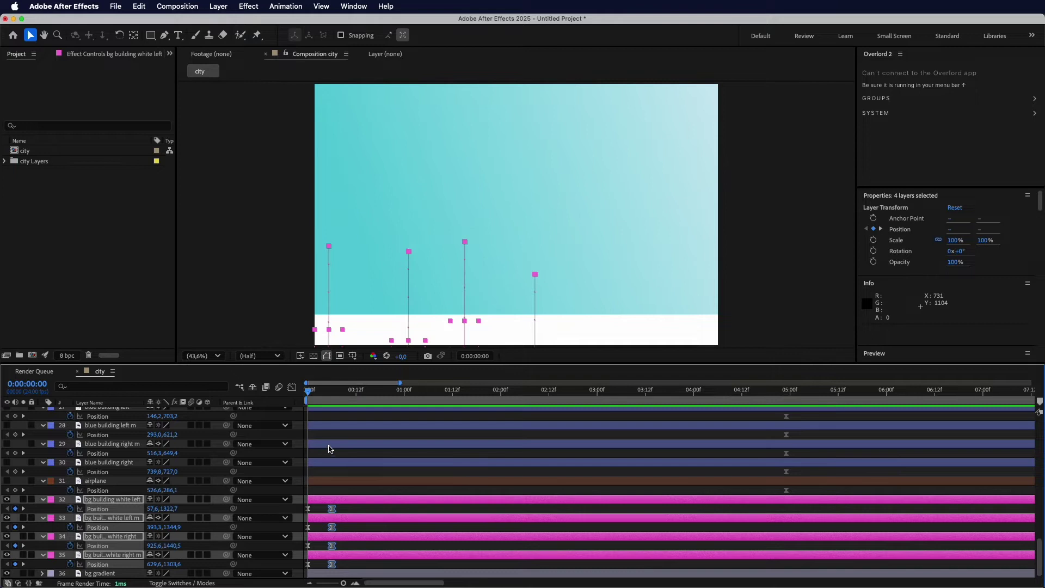
{"action": "left_click_drag", "start_coordinate": [320, 396], "coordinate": [333, 395]}
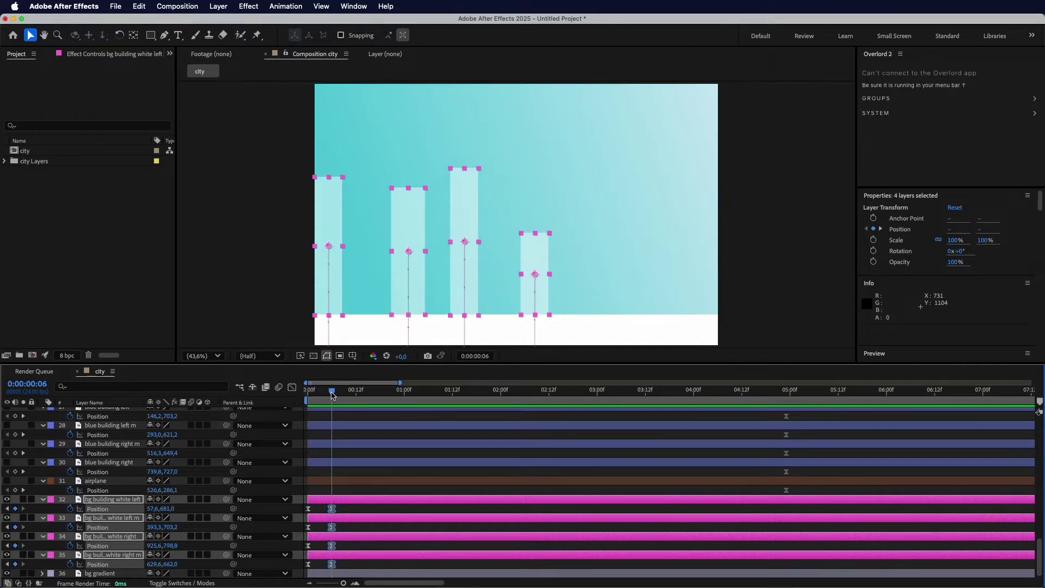
Offset one building's Position keyframe pair later to stagger its rise.
{"action": "left_click", "coordinate": [346, 534]}
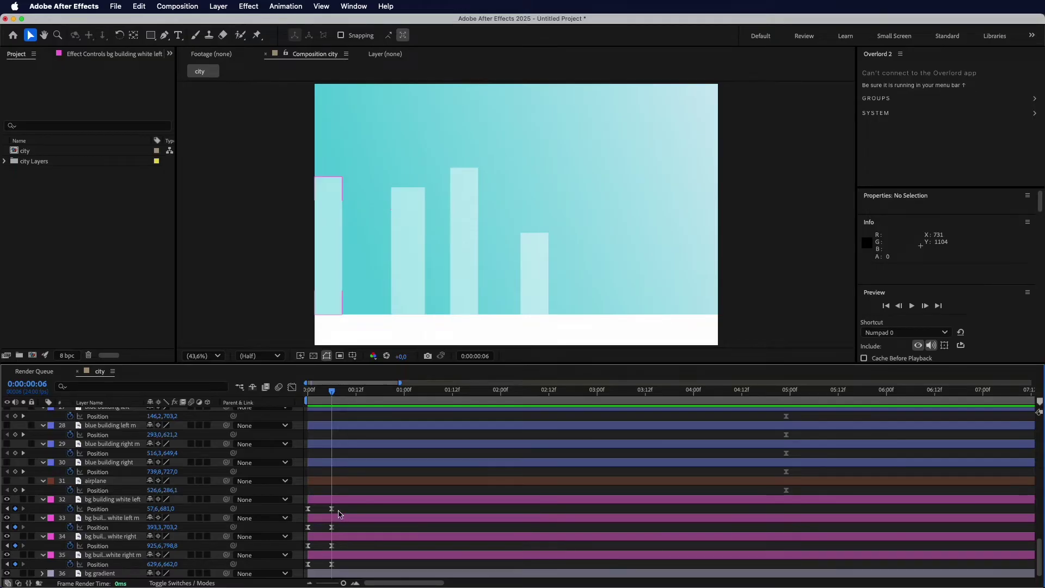
{"action": "left_click_drag", "start_coordinate": [344, 511], "coordinate": [326, 567]}
{"action": "key", "text": "Home"}
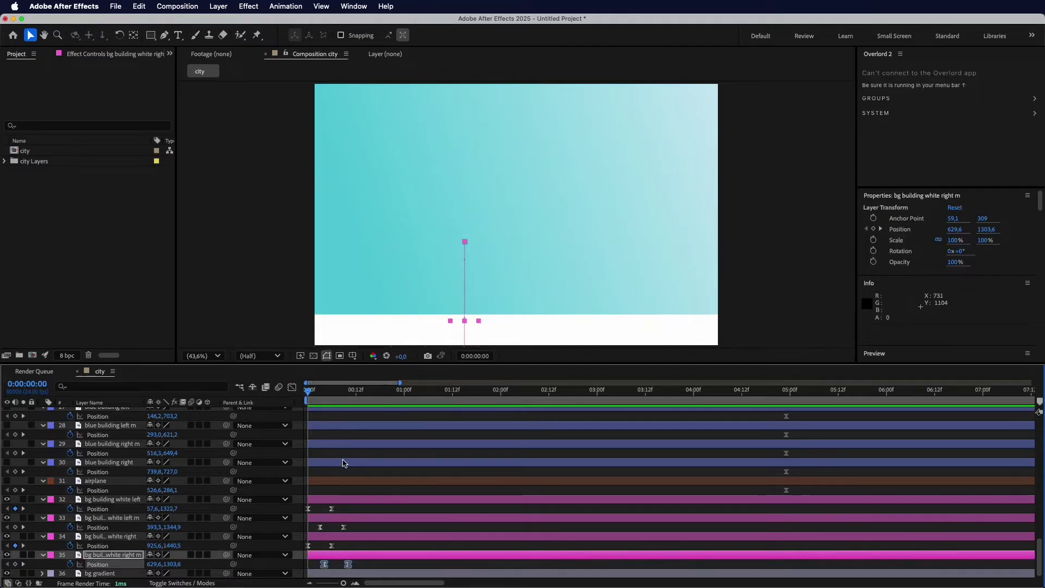
Show blue buildings 27–30 and move their 5-second Position keyframes to frame 7.
{"action": "left_click", "coordinate": [334, 481]}
{"action": "scroll", "coordinate": [334, 481], "scroll_direction": "up", "scroll_amount": 4}
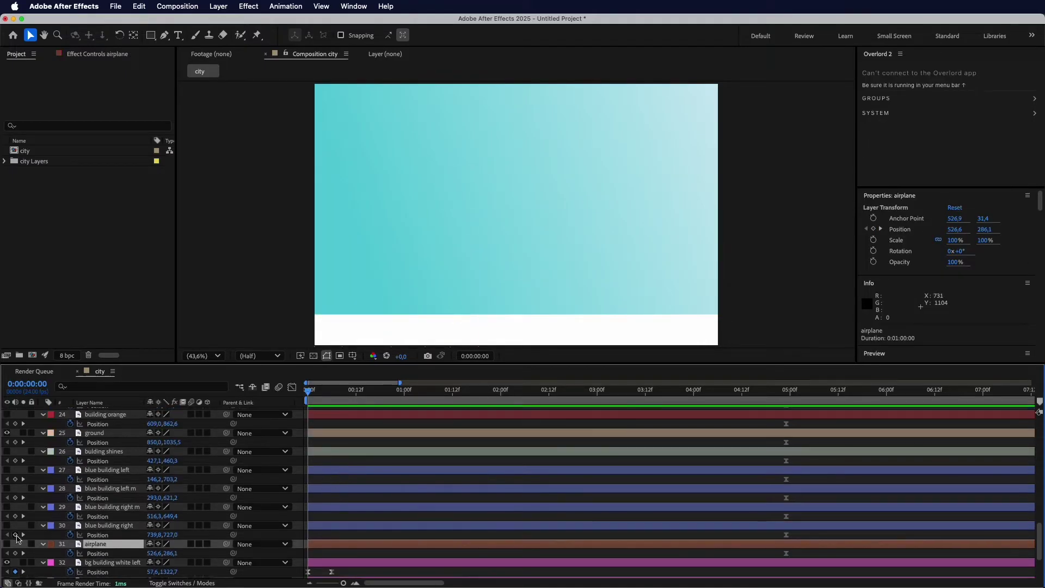
{"action": "left_click_drag", "start_coordinate": [8, 529], "coordinate": [7, 469]}
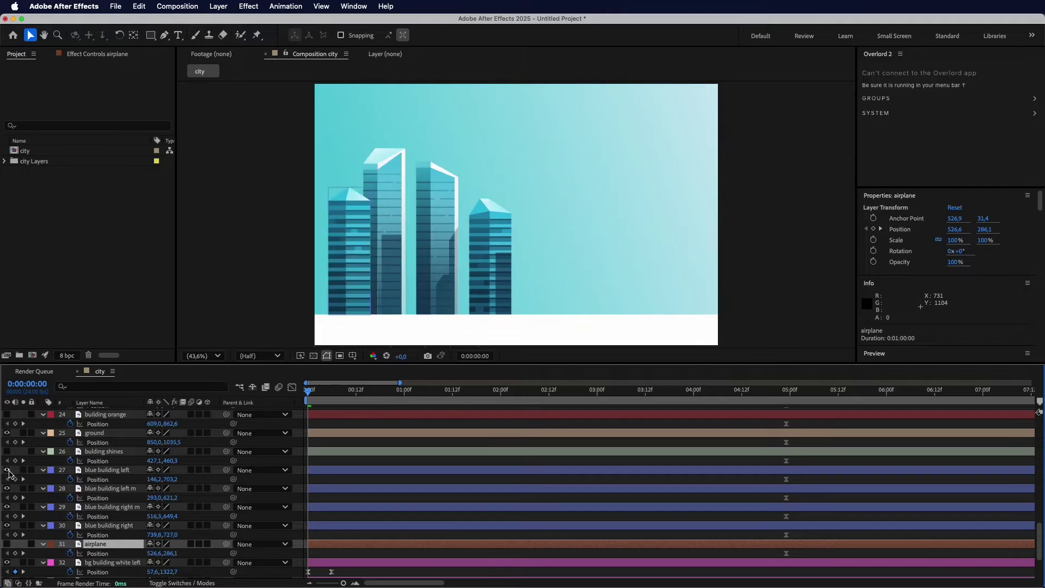
{"action": "scroll", "coordinate": [343, 473], "scroll_direction": "down", "scroll_amount": 1}
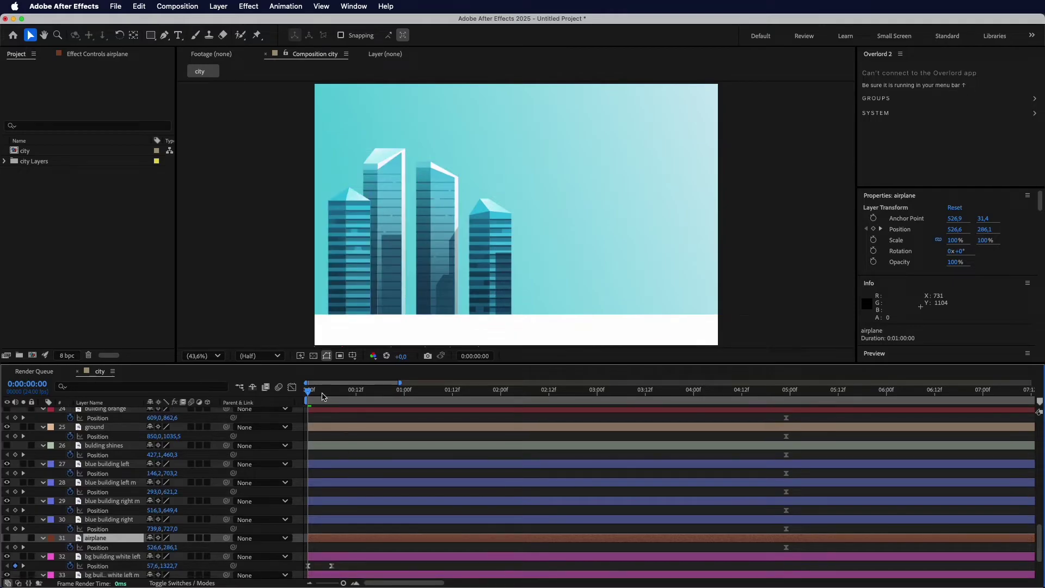
{"action": "left_click_drag", "start_coordinate": [319, 392], "coordinate": [335, 391]}
{"action": "left_click", "coordinate": [343, 519]}
{"action": "left_click", "coordinate": [350, 464], "text": "shift"}
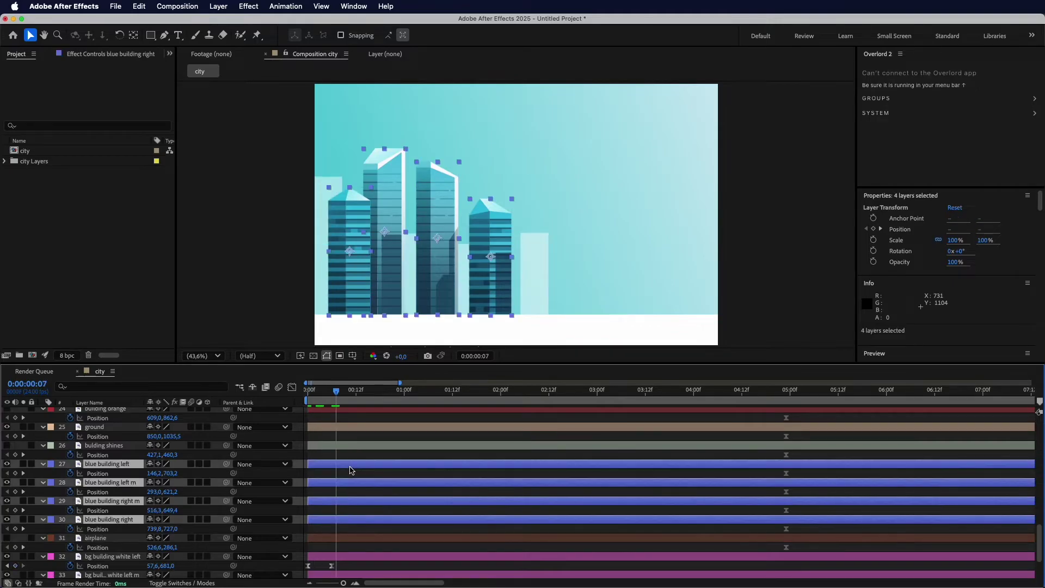
{"action": "key", "text": "p"}
{"action": "key", "text": "p"}
{"action": "left_click_drag", "start_coordinate": [809, 474], "coordinate": [756, 531]}
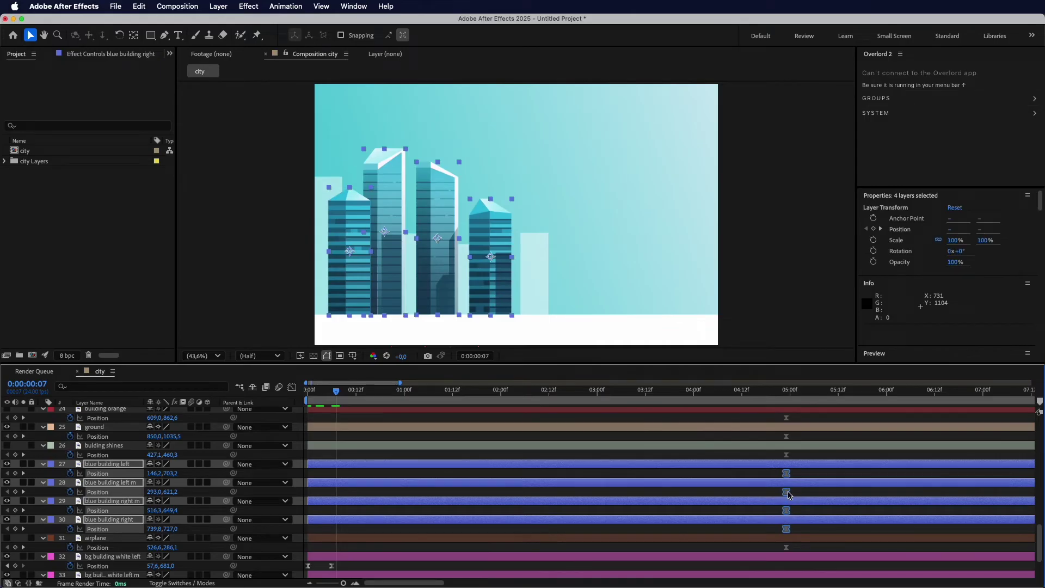
{"action": "left_click_drag", "start_coordinate": [788, 494], "coordinate": [338, 507]}
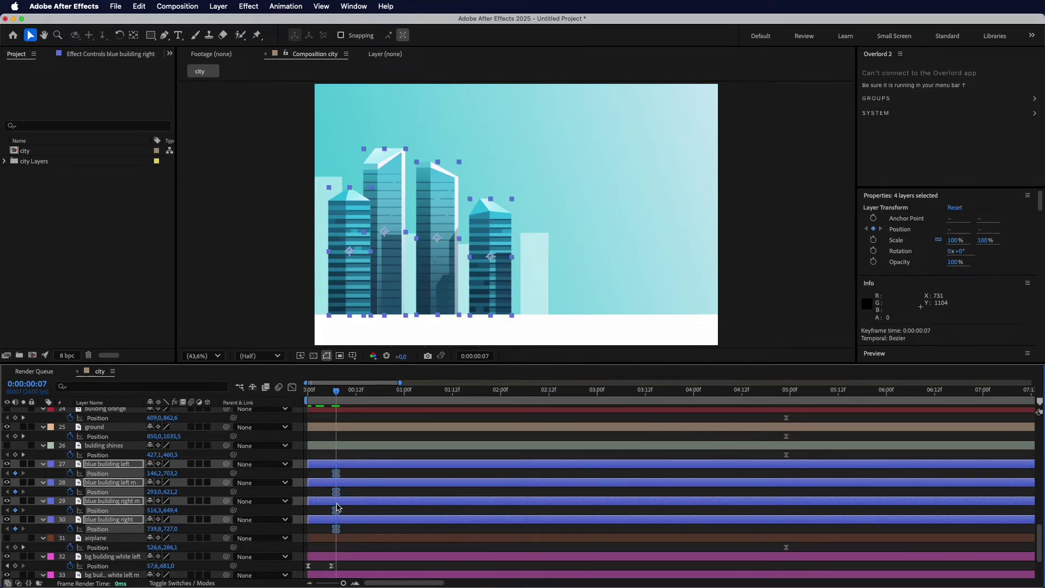
{"action": "left_click", "coordinate": [337, 493]}
Lower the blue buildings below the ground at frame 0, stagger their rises, and preview.
{"action": "left_click_drag", "start_coordinate": [323, 393], "coordinate": [308, 393]}
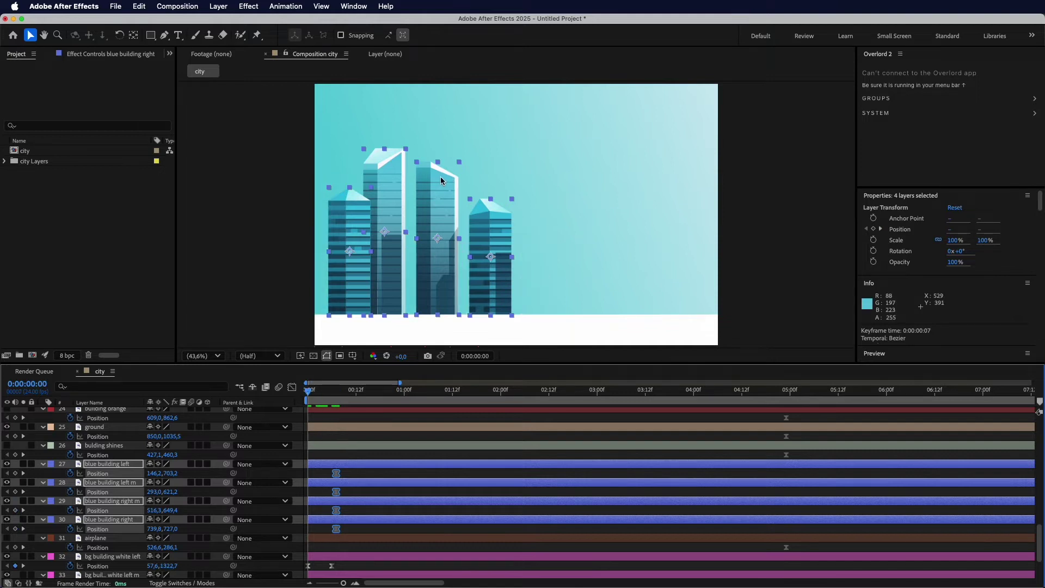
{"action": "left_click_drag", "start_coordinate": [441, 182], "coordinate": [441, 352]}
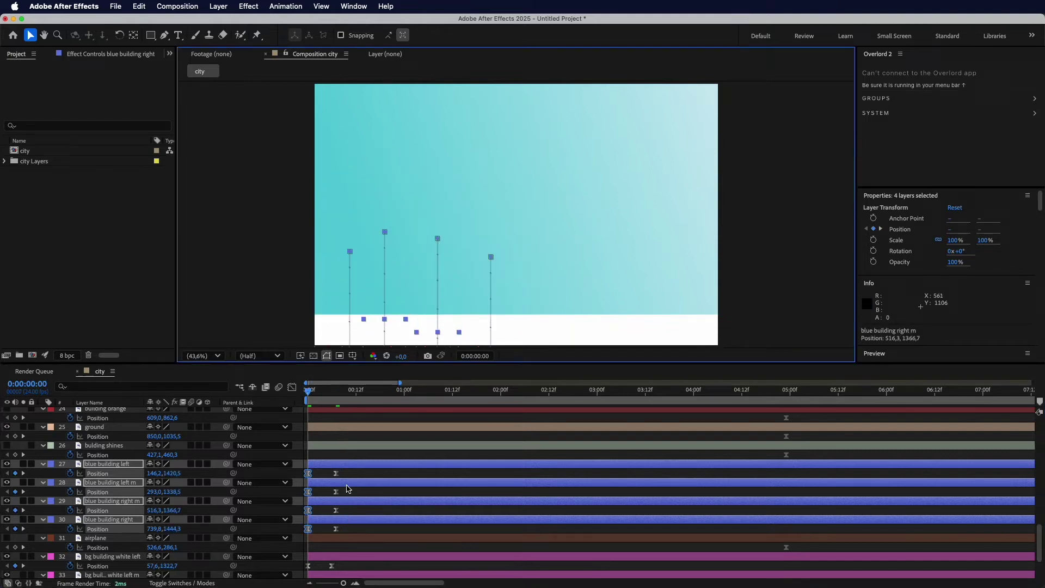
{"action": "left_click_drag", "start_coordinate": [348, 472], "coordinate": [326, 478]}
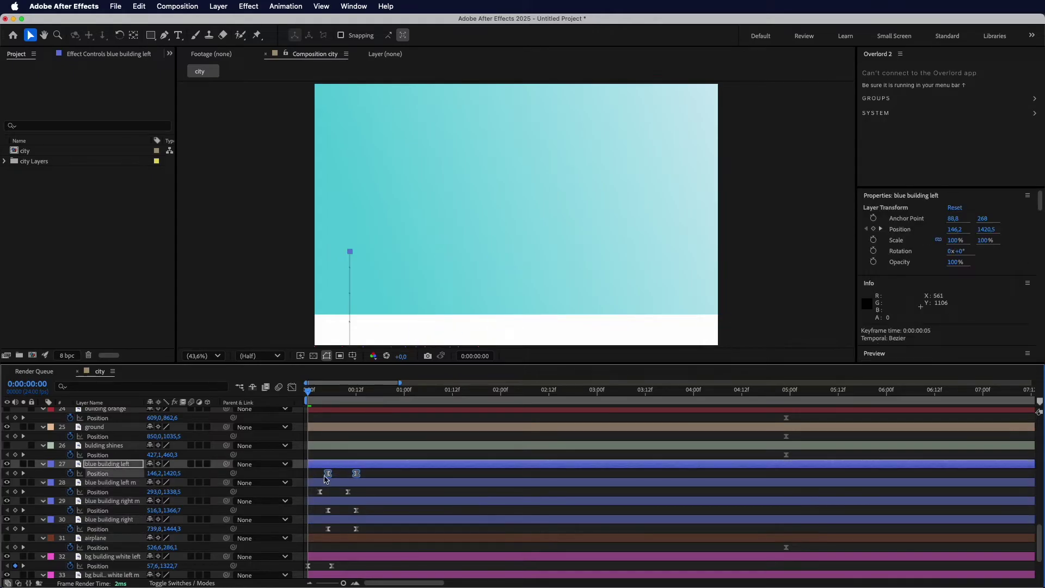
{"action": "left_click_drag", "start_coordinate": [370, 513], "coordinate": [336, 511]}
{"action": "key", "text": "space"}
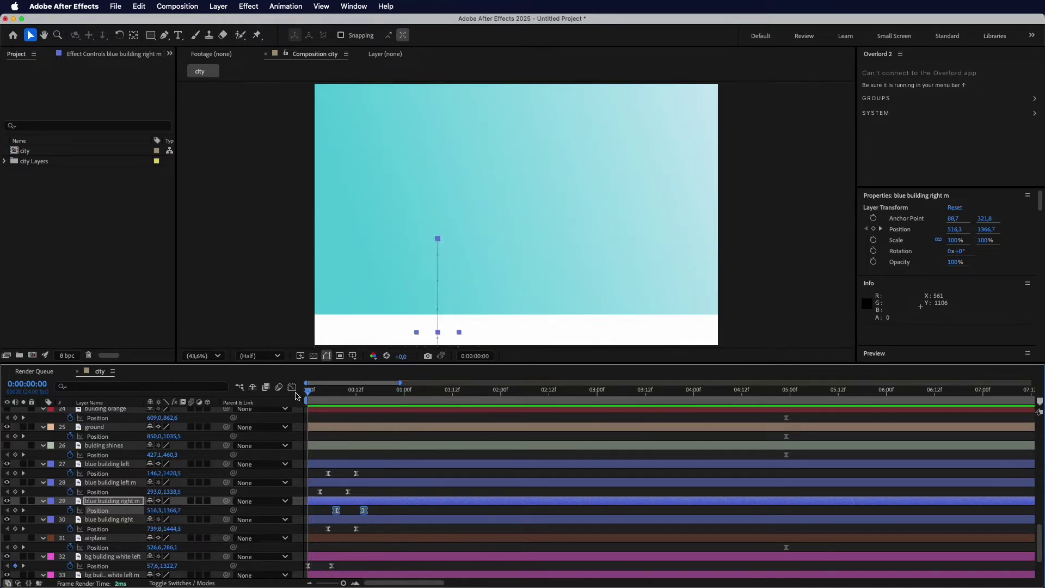
Keyframe the building shines layer's Opacity at 100% at frame 10.
{"action": "key", "text": "space"}
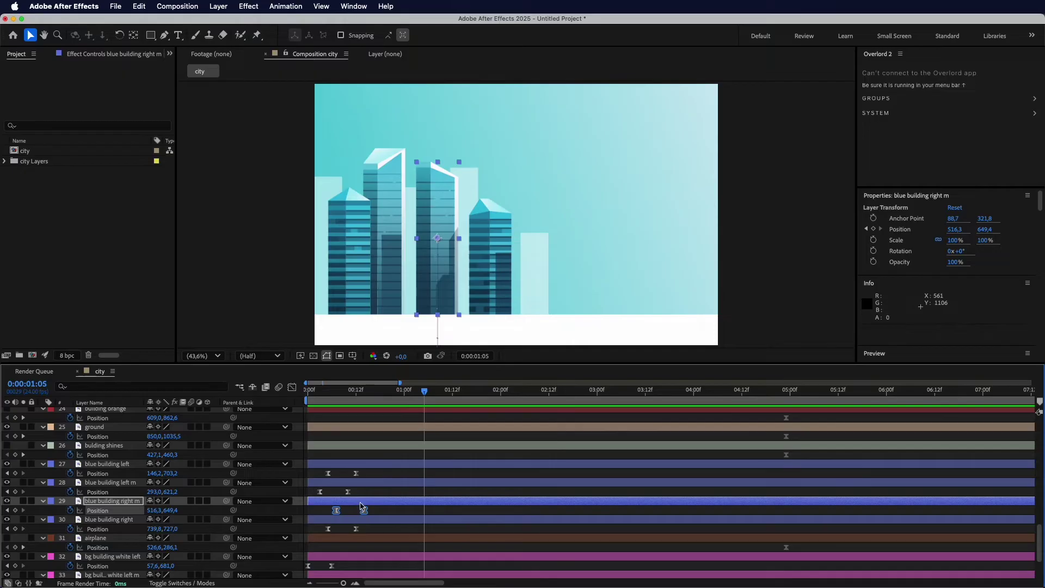
{"action": "left_click", "coordinate": [348, 448]}
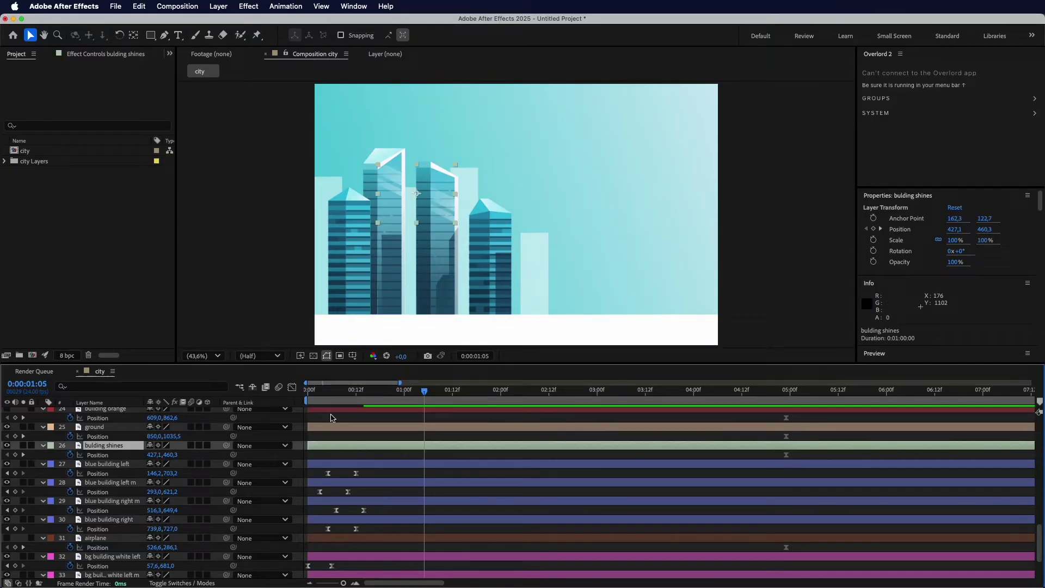
{"action": "left_click", "coordinate": [334, 396]}
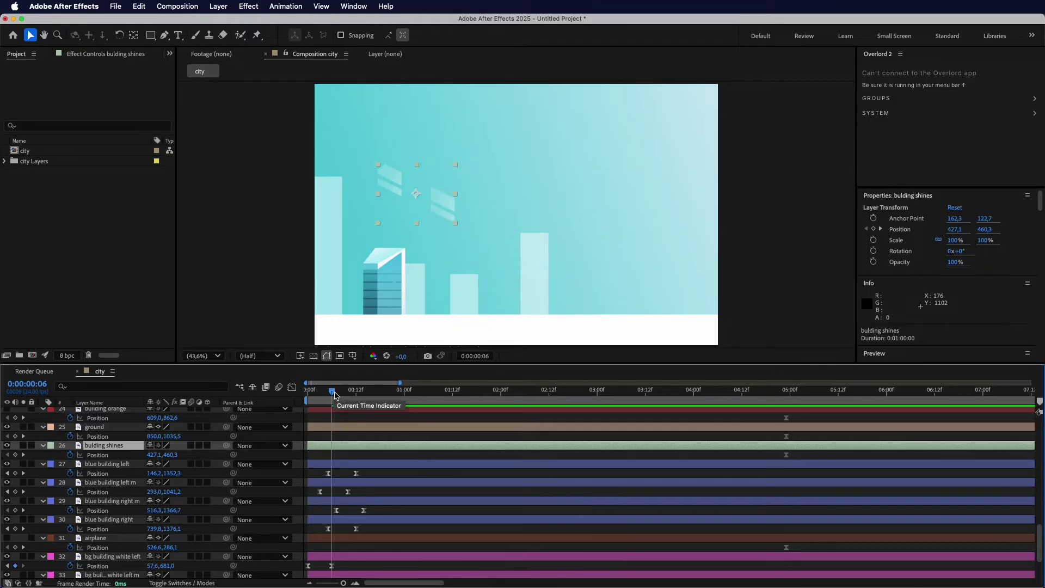
{"action": "left_click_drag", "start_coordinate": [332, 392], "coordinate": [328, 391]}
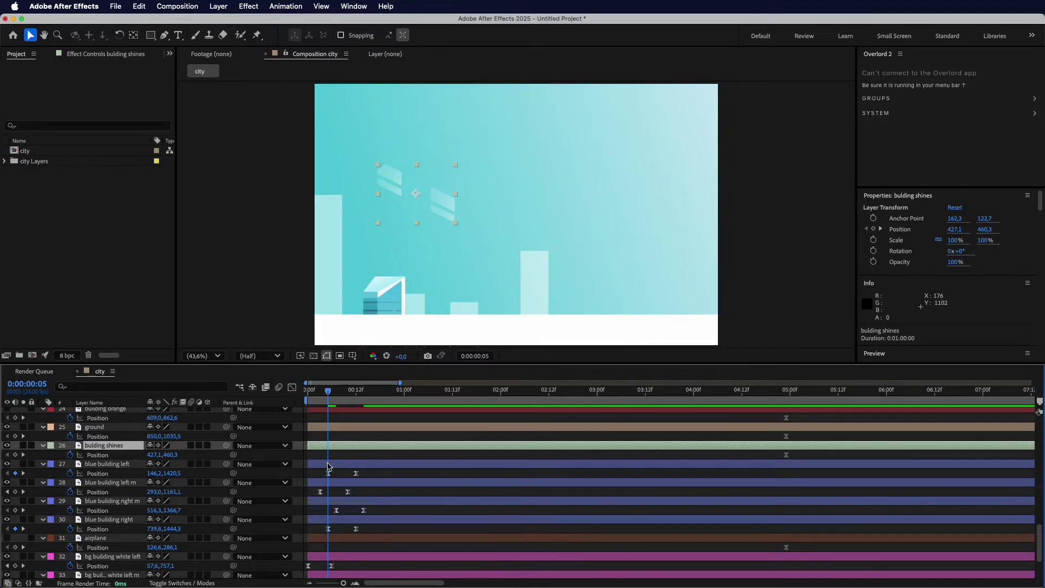
{"action": "key", "text": "t"}
{"action": "left_click", "coordinate": [348, 391]}
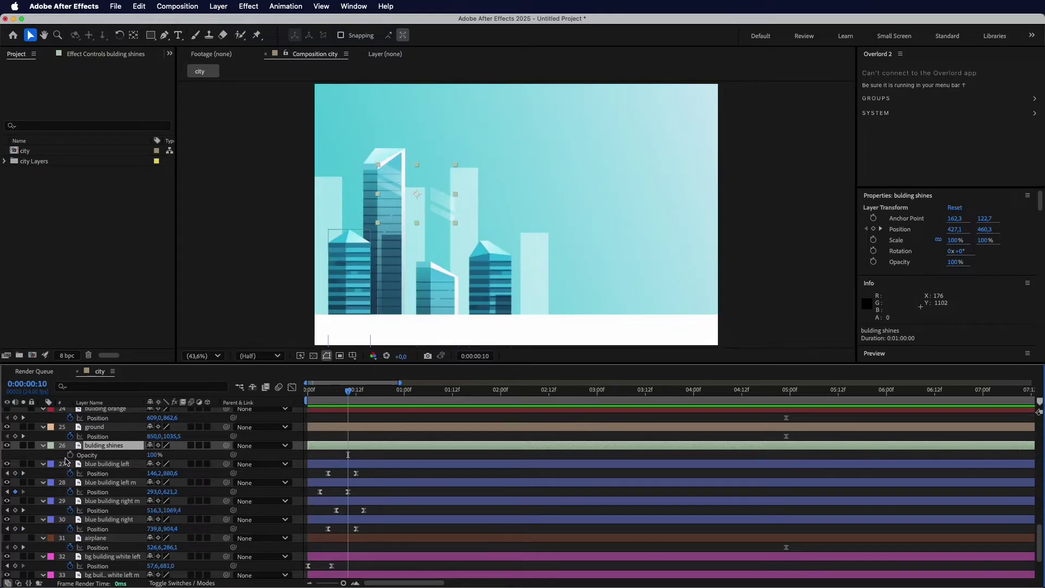
{"action": "left_click", "coordinate": [69, 455]}
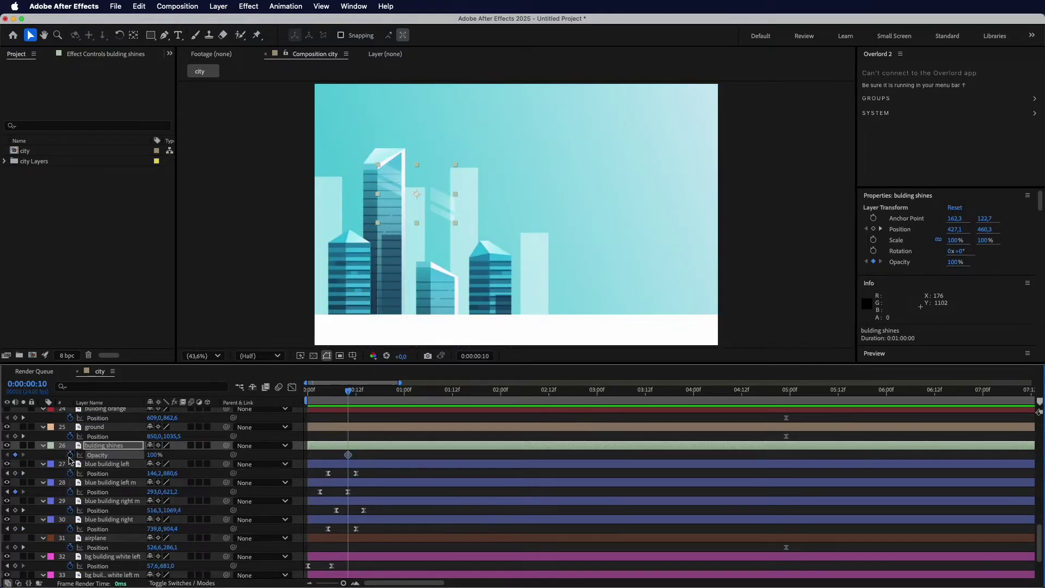
Set the shines' Opacity to 0% at frame 4, then shift both keyframes later.
{"action": "left_click_drag", "start_coordinate": [348, 390], "coordinate": [323, 390]}
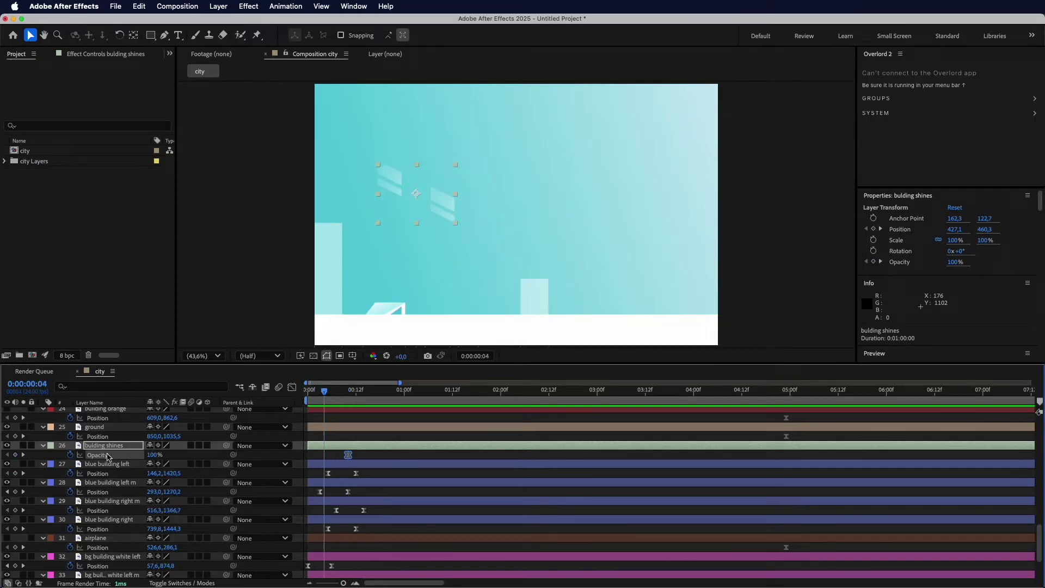
{"action": "left_click_drag", "start_coordinate": [152, 458], "coordinate": [72, 447]}
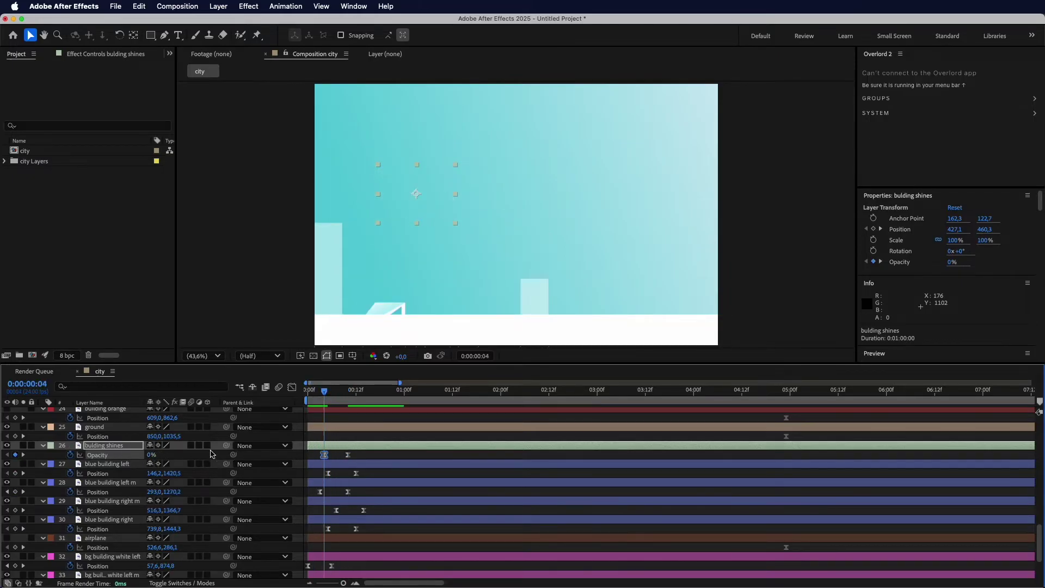
{"action": "left_click", "coordinate": [320, 390]}
{"action": "key", "text": "space"}
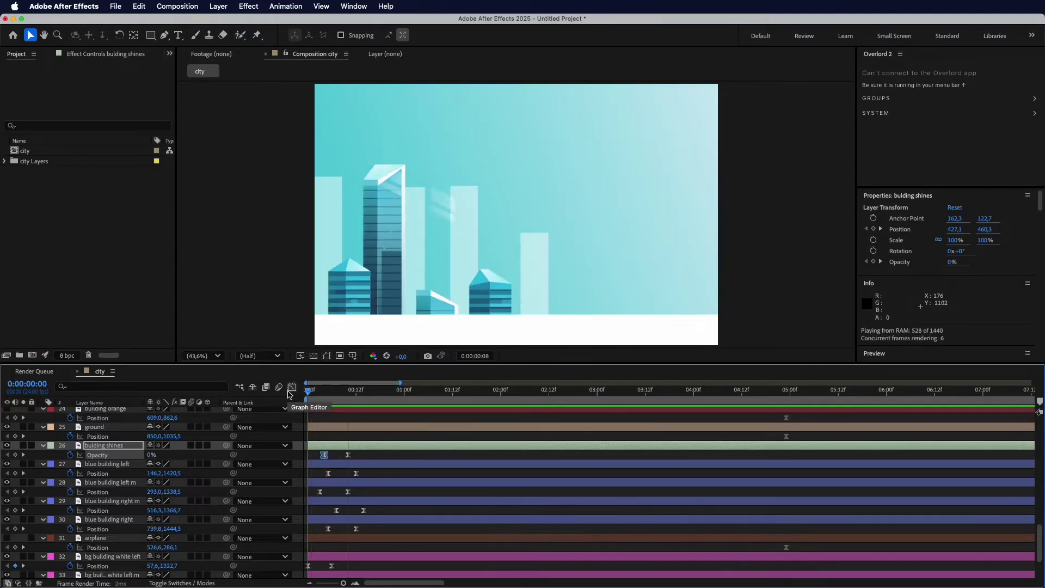
{"action": "left_click", "coordinate": [348, 455], "text": "shift"}
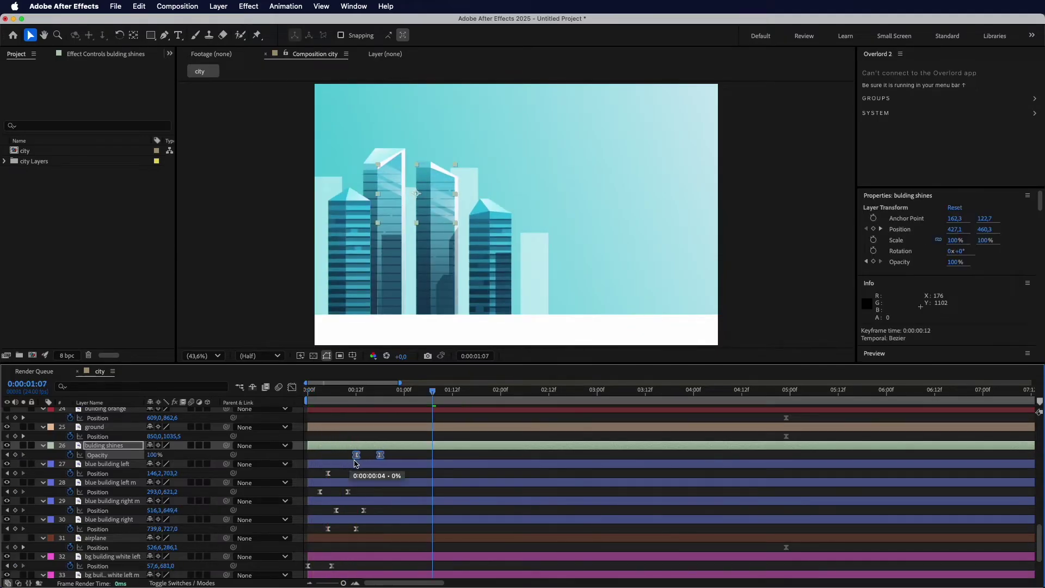
{"action": "left_click_drag", "start_coordinate": [347, 454], "coordinate": [414, 455]}
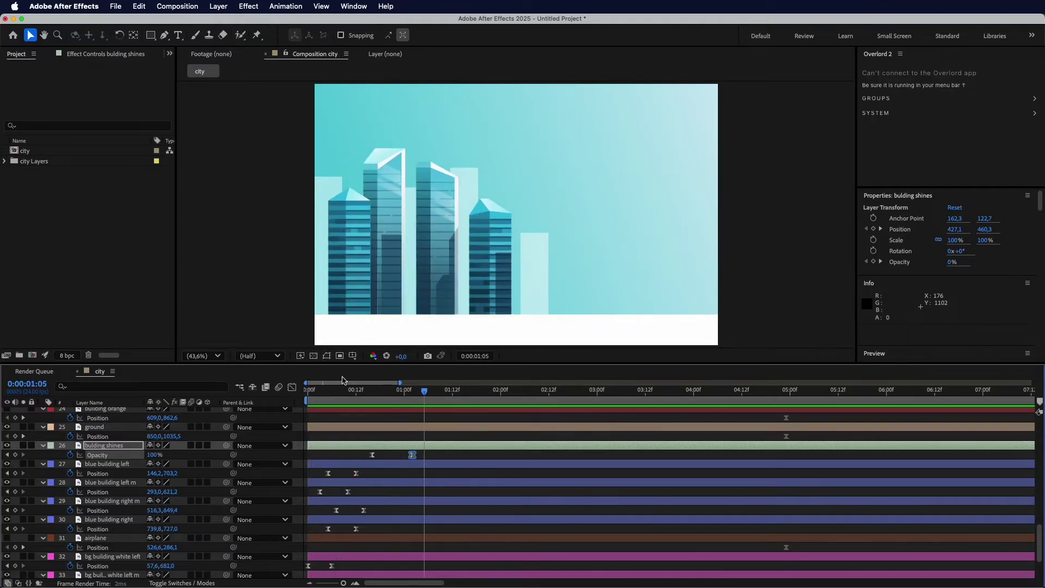
{"action": "key", "text": "space"}
{"action": "key", "text": "space"}
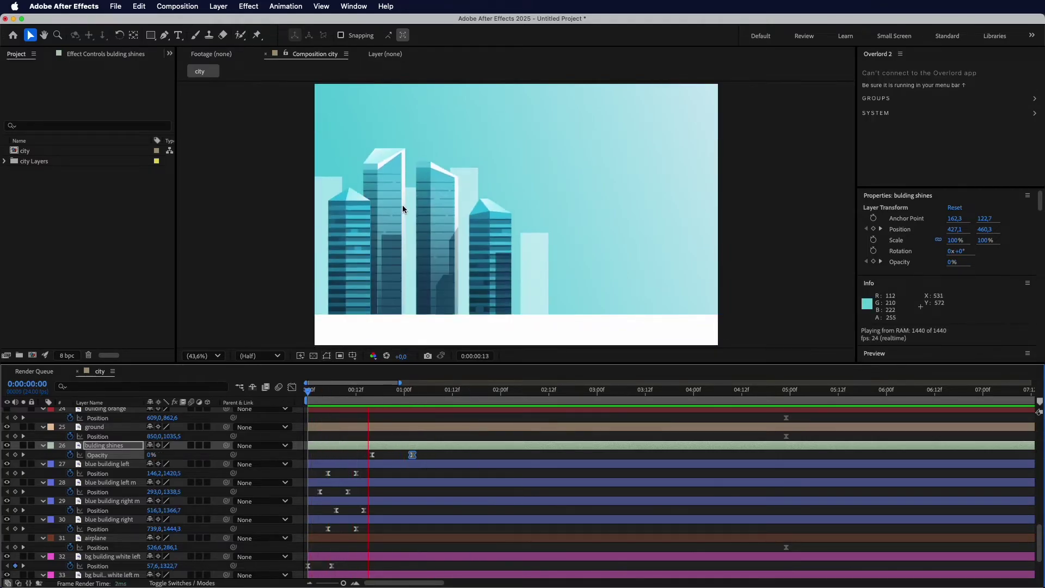
Move the small buildings' Position keyframes, including building orange's, to 0:00:01:03.
{"action": "left_click", "coordinate": [417, 390]}
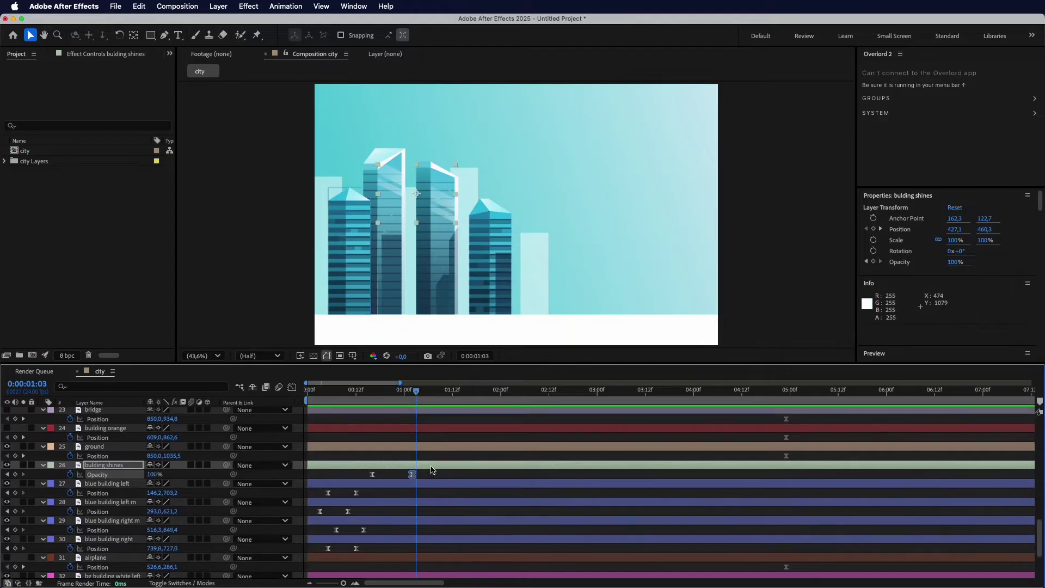
{"action": "left_click", "coordinate": [421, 409]}
{"action": "scroll", "coordinate": [422, 433], "scroll_direction": "up", "scroll_amount": 2}
{"action": "scroll", "coordinate": [422, 434], "scroll_direction": "up", "scroll_amount": 4}
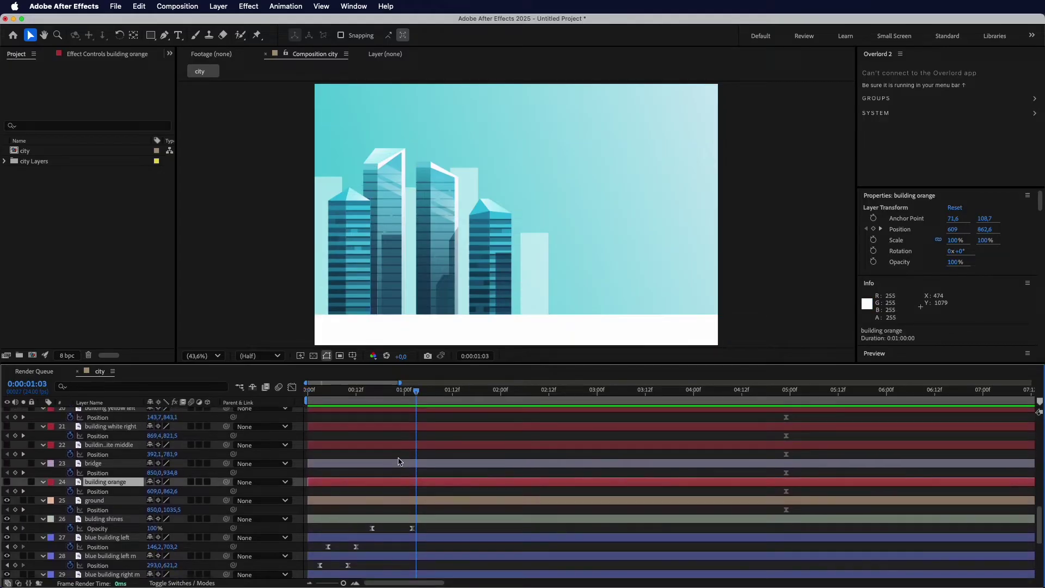
{"action": "left_click_drag", "start_coordinate": [357, 505], "coordinate": [387, 458]}
{"action": "mouse_move", "coordinate": [808, 453]}
{"action": "left_mouse_down"}
{"action": "mouse_move", "coordinate": [768, 516]}
{"action": "mouse_move", "coordinate": [416, 508]}
{"action": "left_mouse_up"}
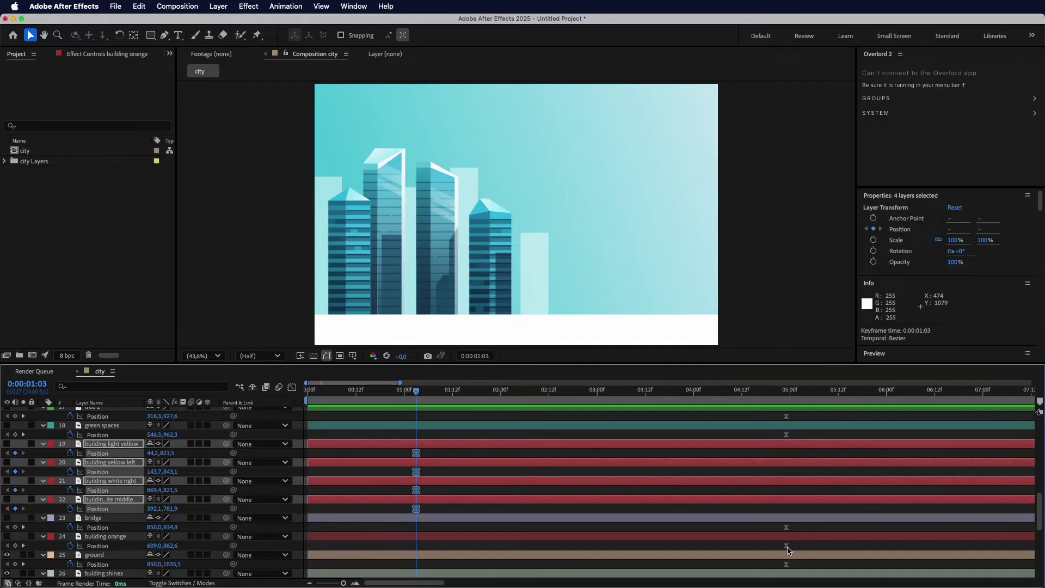
{"action": "left_click_drag", "start_coordinate": [786, 547], "coordinate": [416, 554]}
At frame 19, turn on the light yellow, yellow left, white, bridge and orange layers.
{"action": "scroll", "coordinate": [441, 531], "scroll_direction": "down", "scroll_amount": 5}
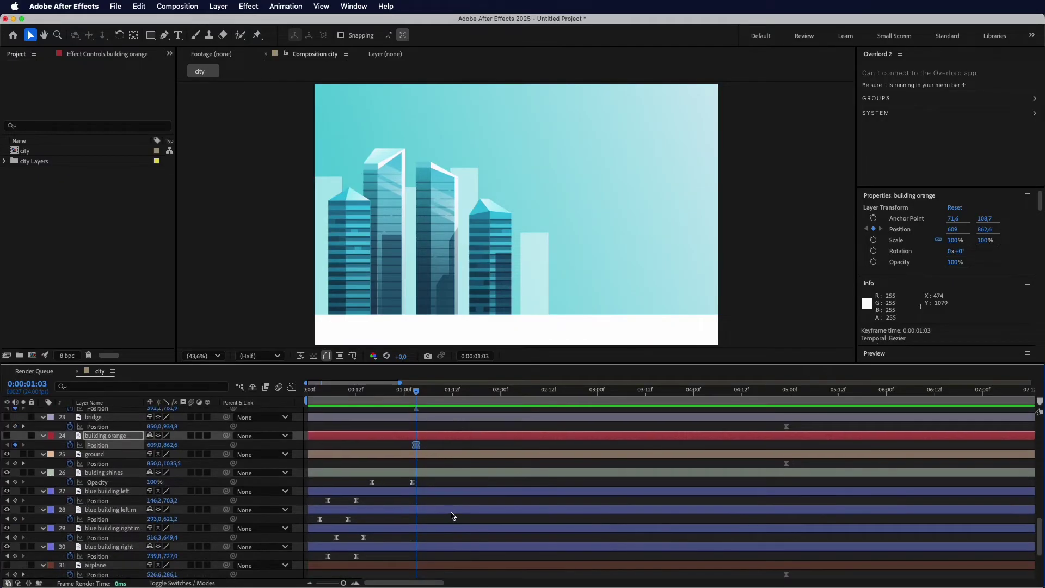
{"action": "scroll", "coordinate": [451, 515], "scroll_direction": "up", "scroll_amount": 3}
{"action": "left_click", "coordinate": [384, 403]}
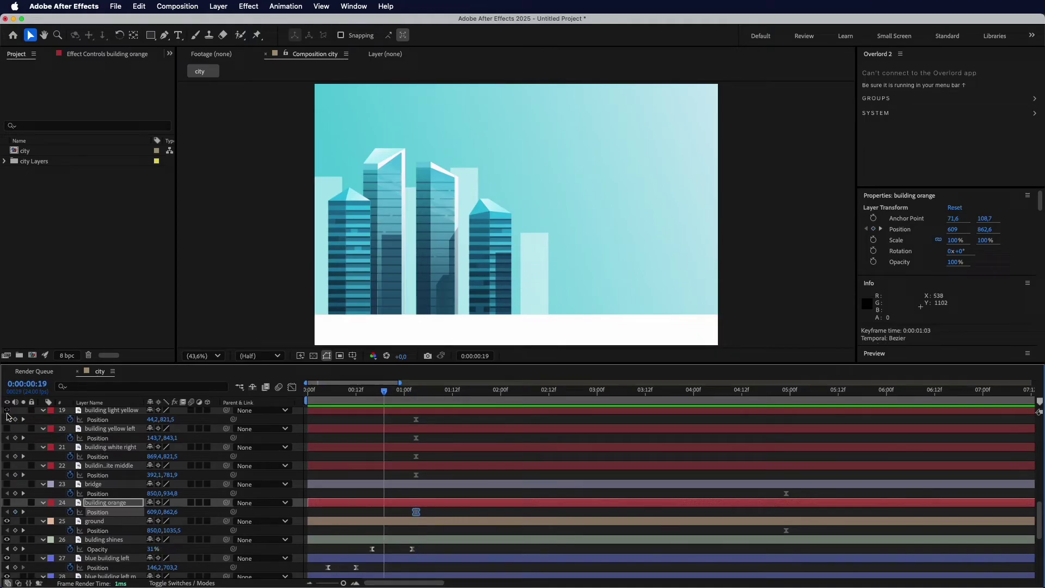
{"action": "left_click", "coordinate": [8, 412]}
{"action": "left_click", "coordinate": [7, 429]}
{"action": "left_click", "coordinate": [7, 447]}
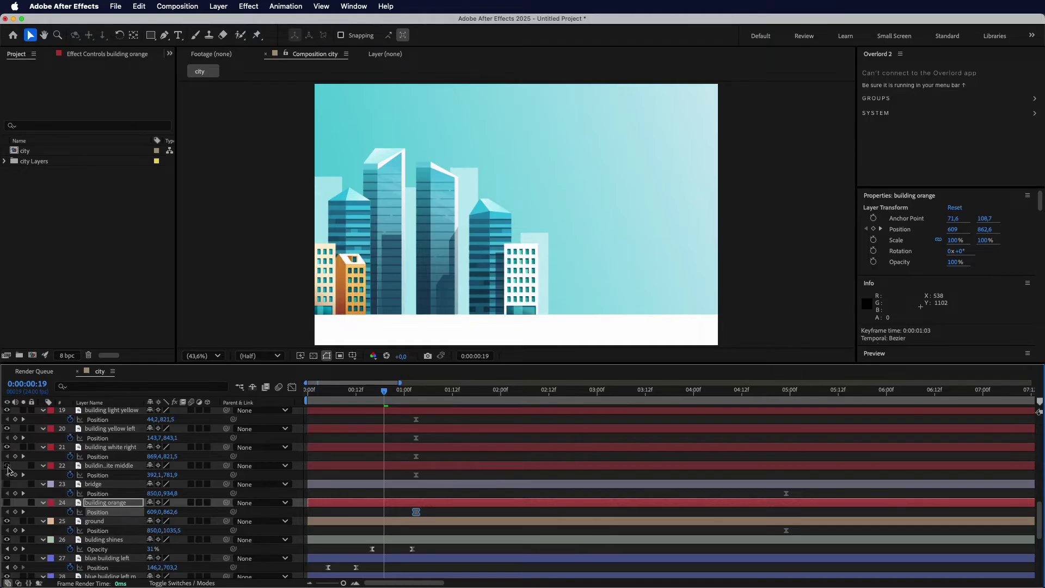
{"action": "left_click", "coordinate": [8, 466]}
{"action": "left_click", "coordinate": [7, 484]}
{"action": "left_click", "coordinate": [7, 503]}
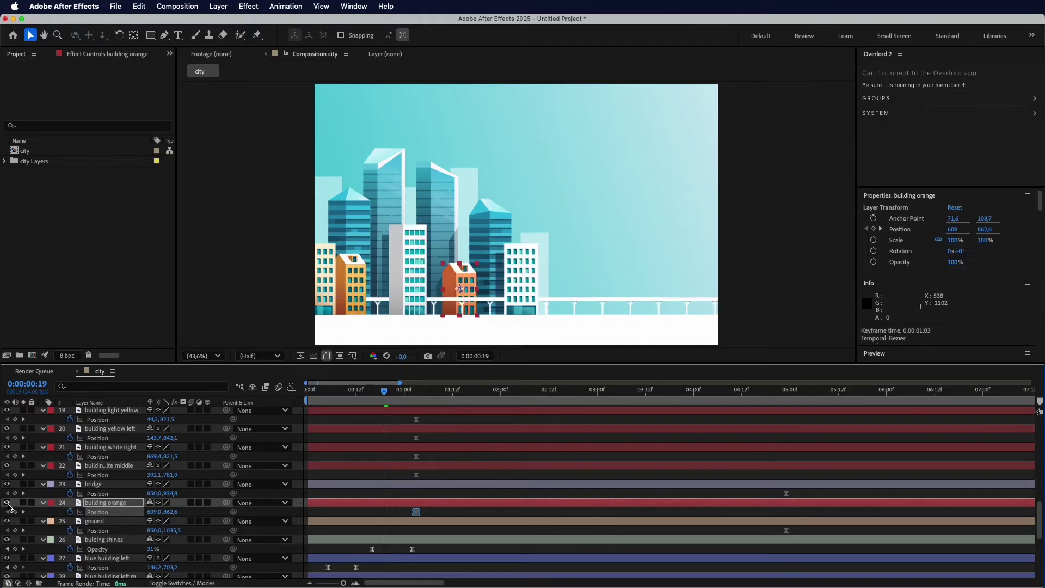
Push the five small buildings below the ground at frame 19 and preview the rise.
{"action": "left_click_drag", "start_coordinate": [405, 415], "coordinate": [425, 480]}
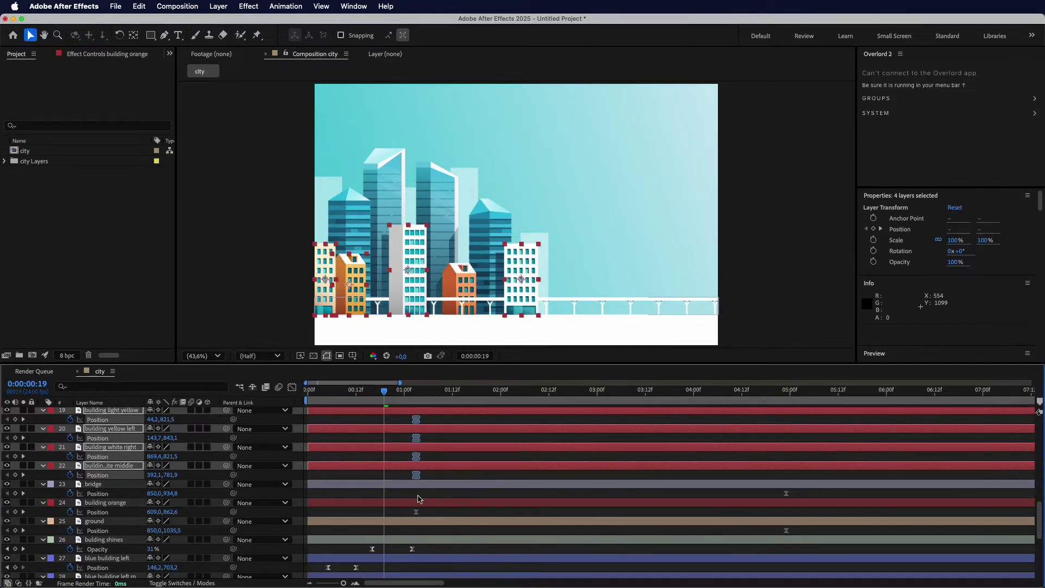
{"action": "left_click", "coordinate": [422, 511], "text": "shift"}
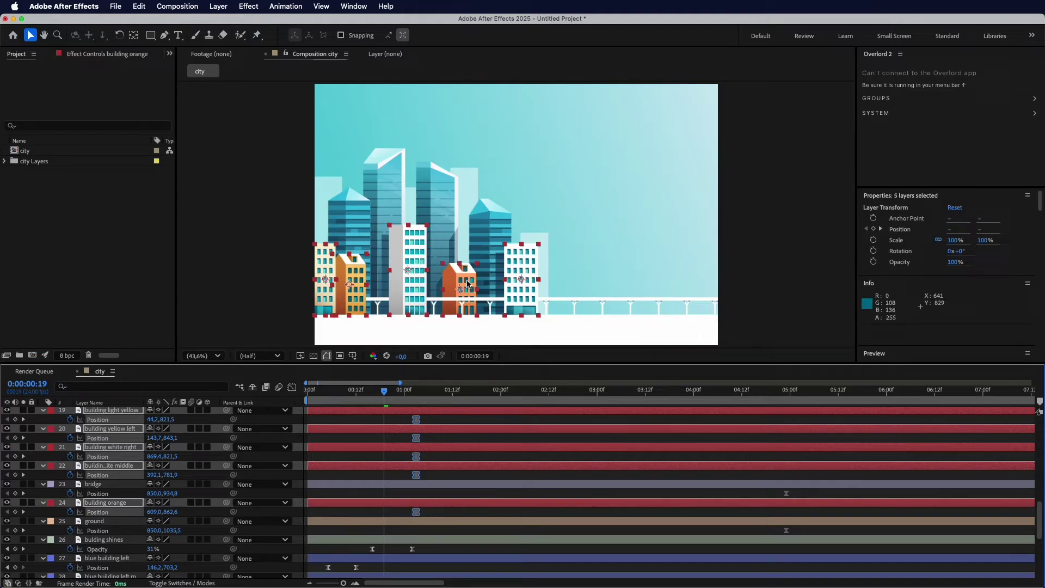
{"action": "left_click_drag", "start_coordinate": [522, 279], "coordinate": [520, 356]}
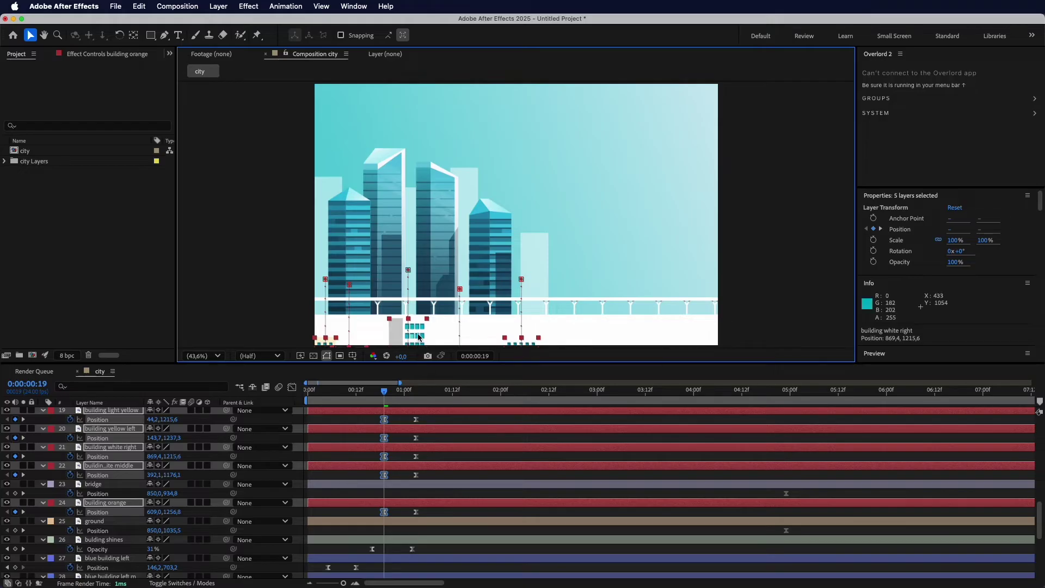
{"action": "left_click", "coordinate": [97, 522]}
{"action": "scroll", "coordinate": [98, 517], "scroll_direction": "up", "scroll_amount": 6}
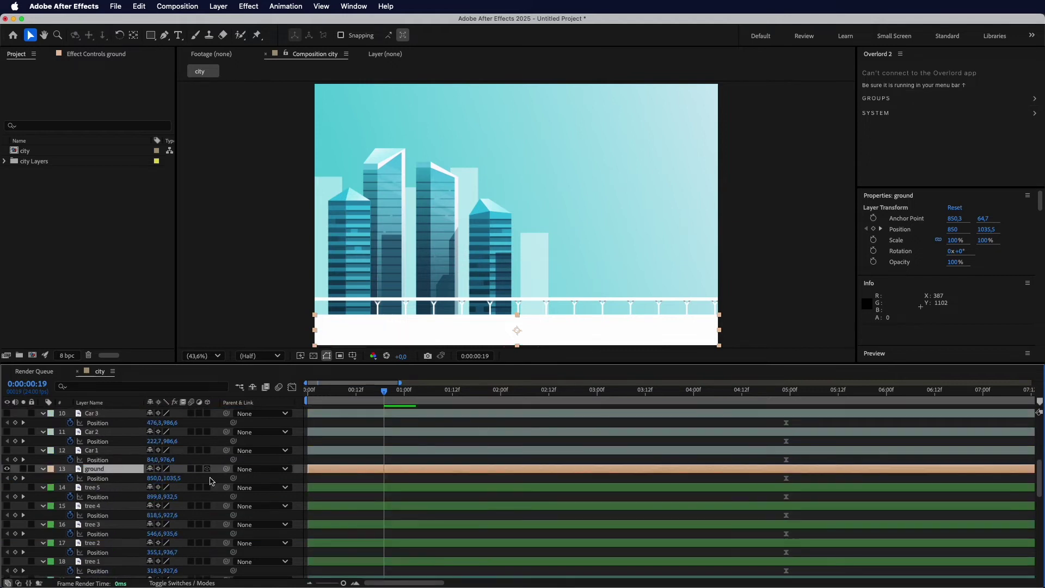
{"action": "scroll", "coordinate": [115, 462], "scroll_direction": "down", "scroll_amount": 6}
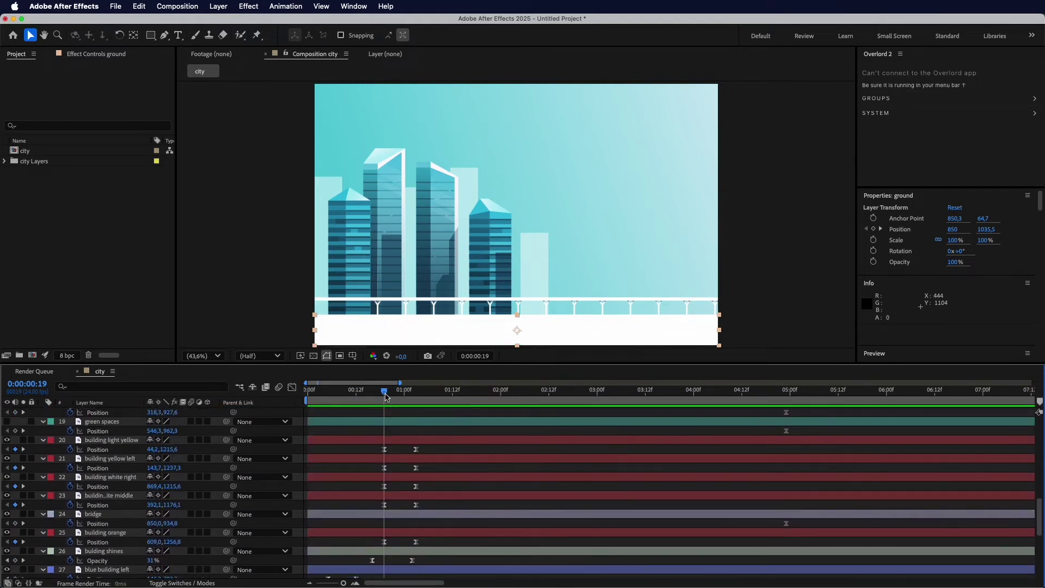
{"action": "left_click", "coordinate": [364, 403]}
{"action": "key", "text": "space"}
{"action": "left_click", "coordinate": [376, 393]}
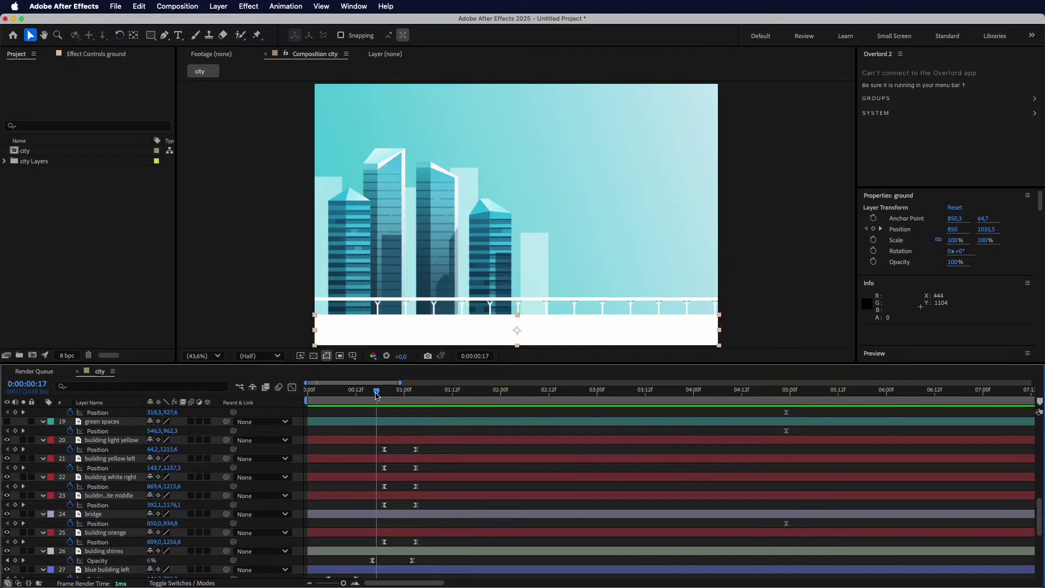
Stagger the buildings' end keyframes, starting the yellow left building's rise at frame 17.
{"action": "left_click_drag", "start_coordinate": [425, 453], "coordinate": [409, 541]}
{"action": "left_click", "coordinate": [416, 541], "text": "shift"}
{"action": "left_click_drag", "start_coordinate": [433, 458], "coordinate": [376, 449]}
{"action": "left_click_drag", "start_coordinate": [419, 489], "coordinate": [383, 509]}
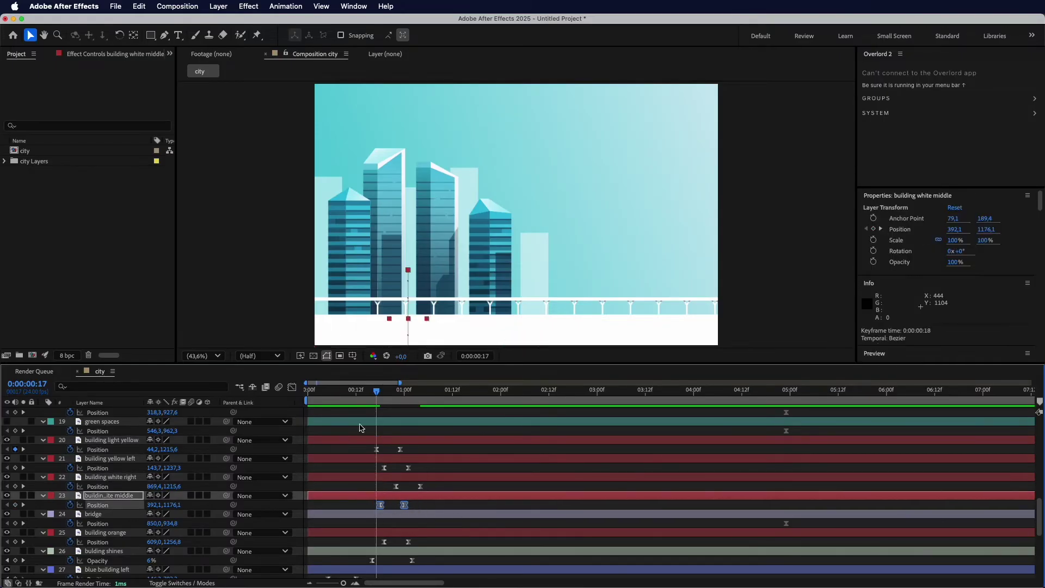
{"action": "left_click", "coordinate": [333, 392]}
{"action": "key", "text": "space"}
Delay building orange's rise slightly and preview the staggered buildings rising.
{"action": "key", "text": "space"}
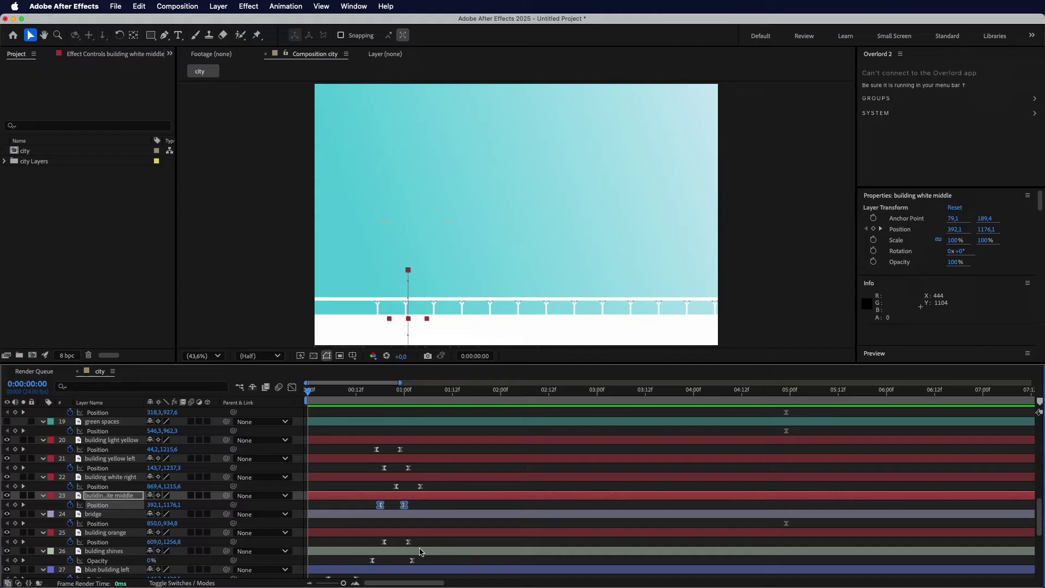
{"action": "left_click_drag", "start_coordinate": [420, 548], "coordinate": [388, 541]}
{"action": "key", "text": "space"}
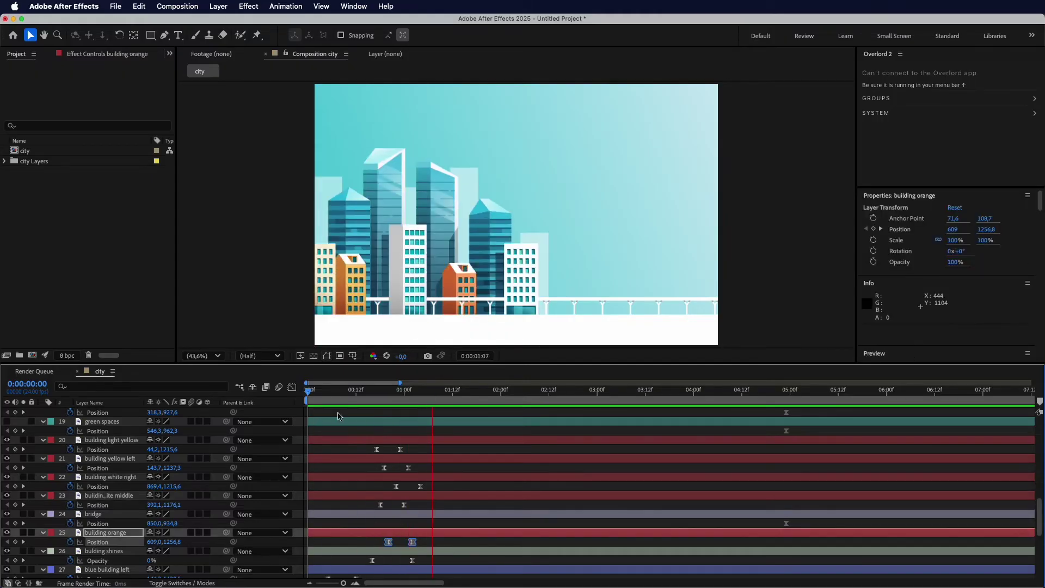
{"action": "key", "text": "space"}
{"action": "left_click_drag", "start_coordinate": [449, 444], "coordinate": [373, 542]}
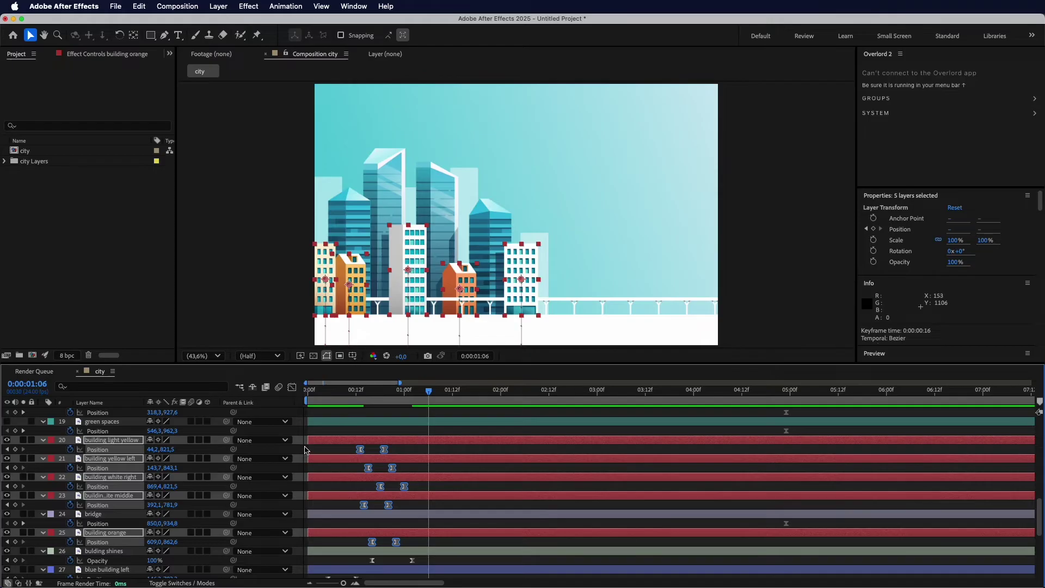
{"action": "key", "text": "space"}
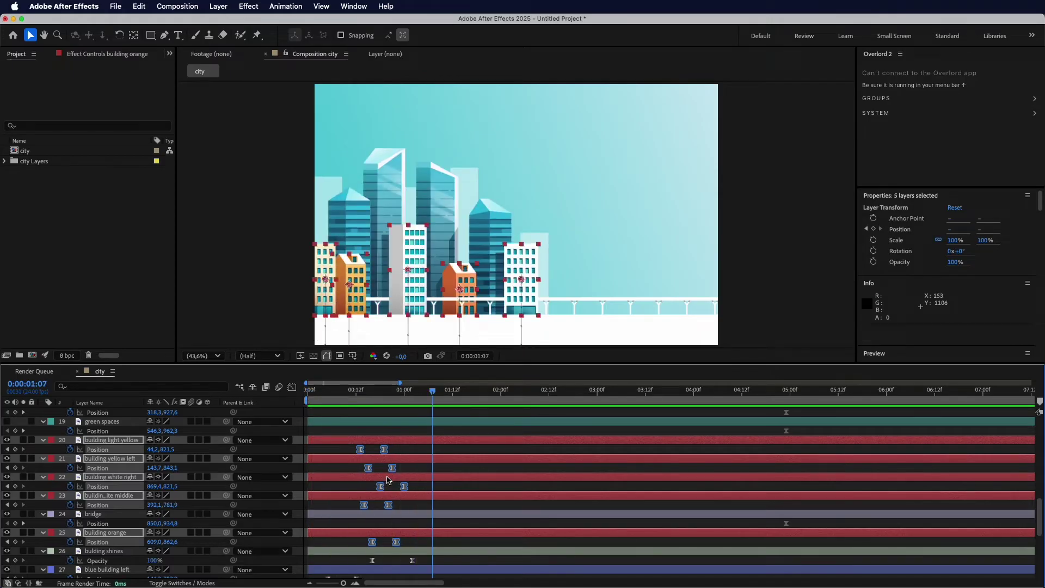
Select the bridge layer and toggle its visibility to check it.
{"action": "scroll", "coordinate": [392, 490], "scroll_direction": "down", "scroll_amount": 1}
{"action": "left_click", "coordinate": [401, 498]}
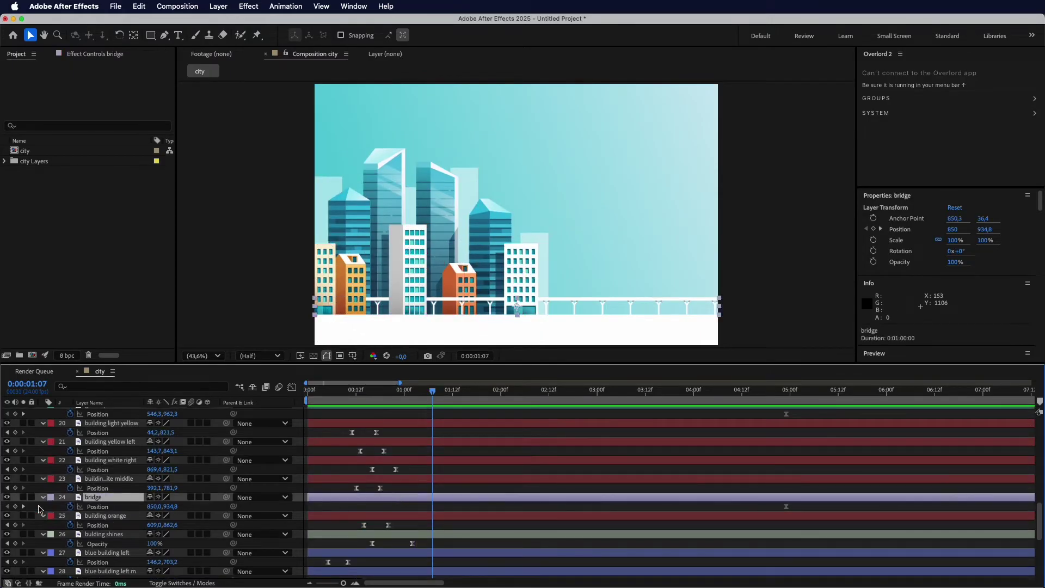
{"action": "left_click", "coordinate": [7, 497]}
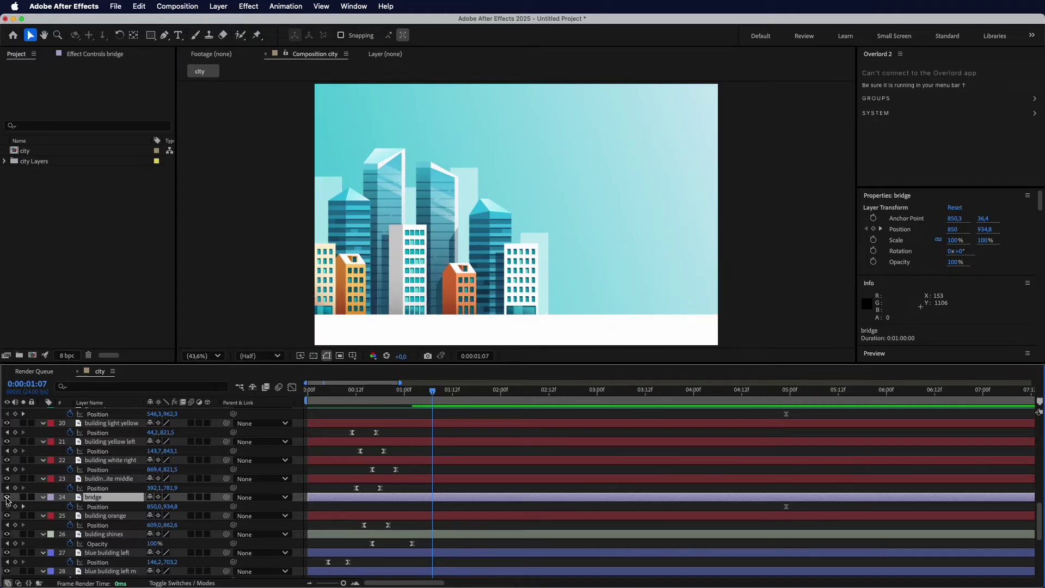
{"action": "left_click", "coordinate": [7, 498]}
{"action": "left_click", "coordinate": [7, 498]}
{"action": "left_click", "coordinate": [7, 498]}
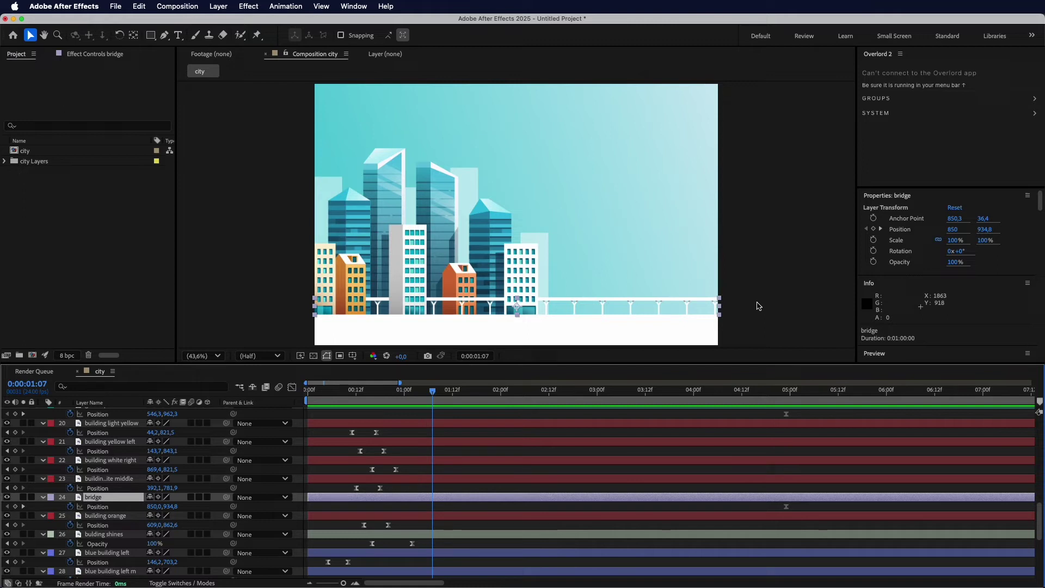
Move the bridge's Position keyframe near 1:01 and push it off-frame right (X 2564.2) at 0:19.
{"action": "left_click_drag", "start_coordinate": [432, 391], "coordinate": [409, 406]}
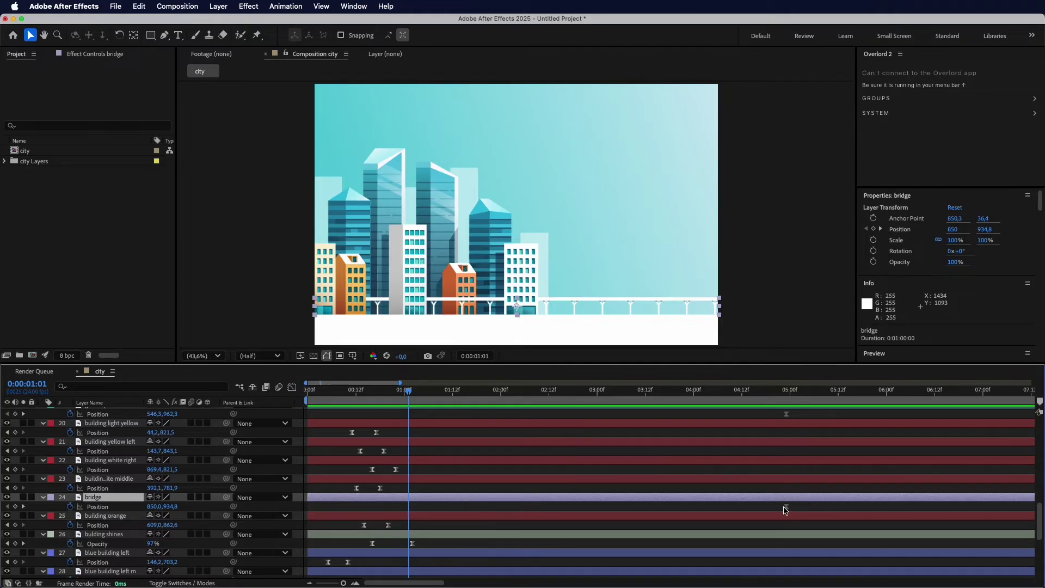
{"action": "left_click_drag", "start_coordinate": [785, 507], "coordinate": [404, 517]}
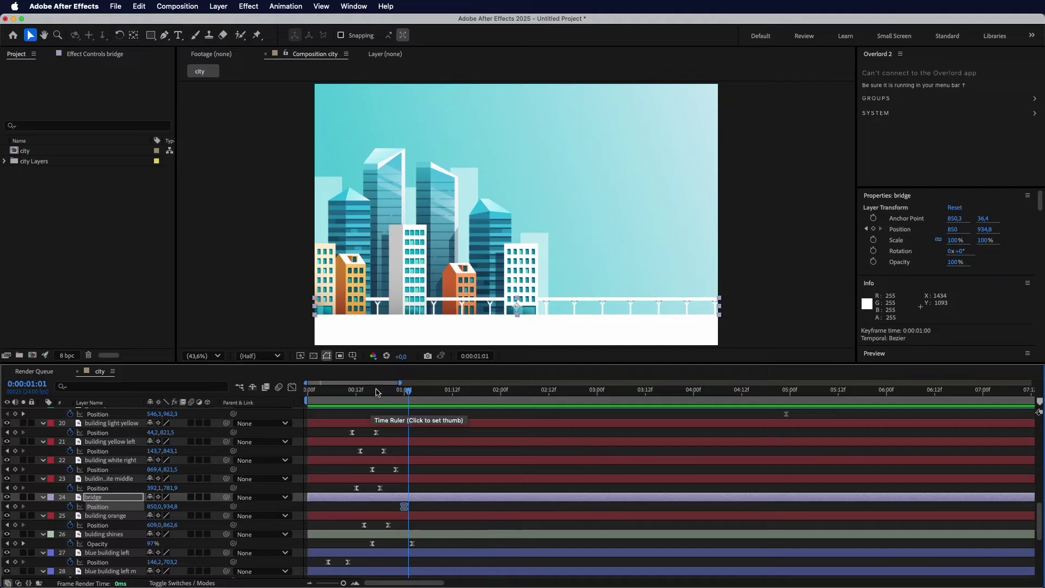
{"action": "left_click", "coordinate": [384, 391]}
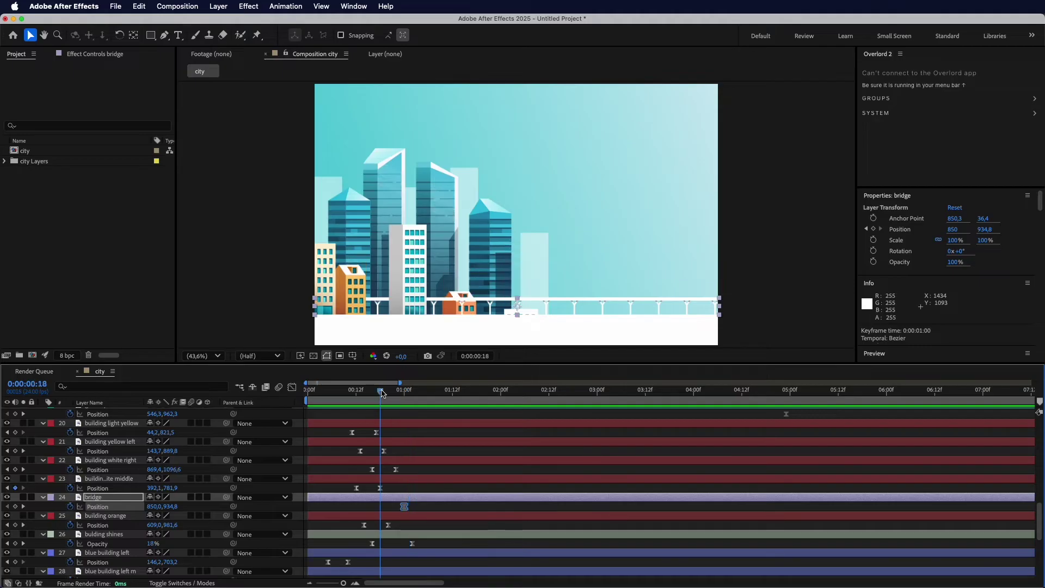
{"action": "left_click", "coordinate": [409, 507]}
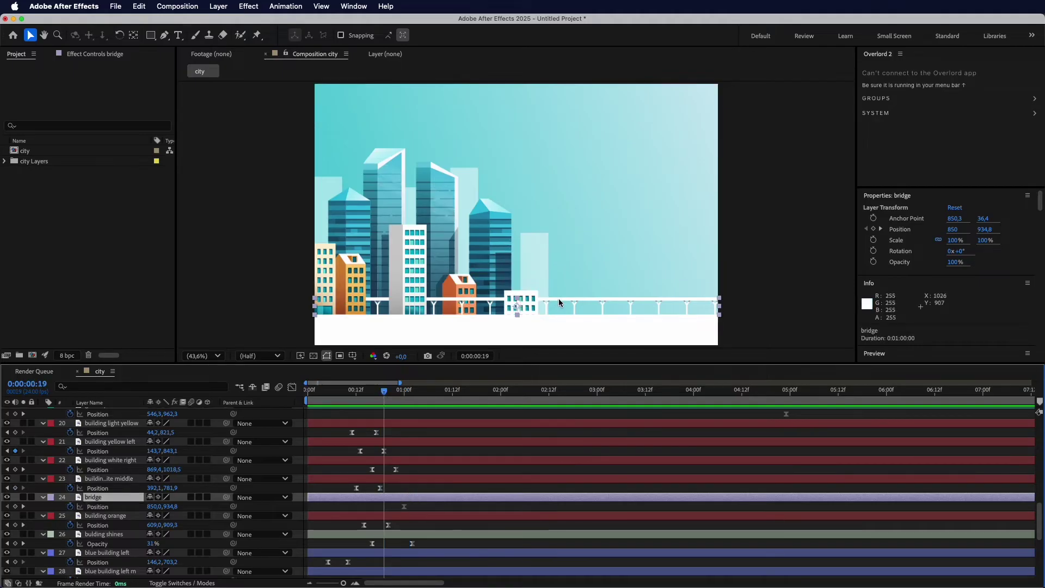
{"action": "left_click_drag", "start_coordinate": [555, 298], "coordinate": [974, 287]}
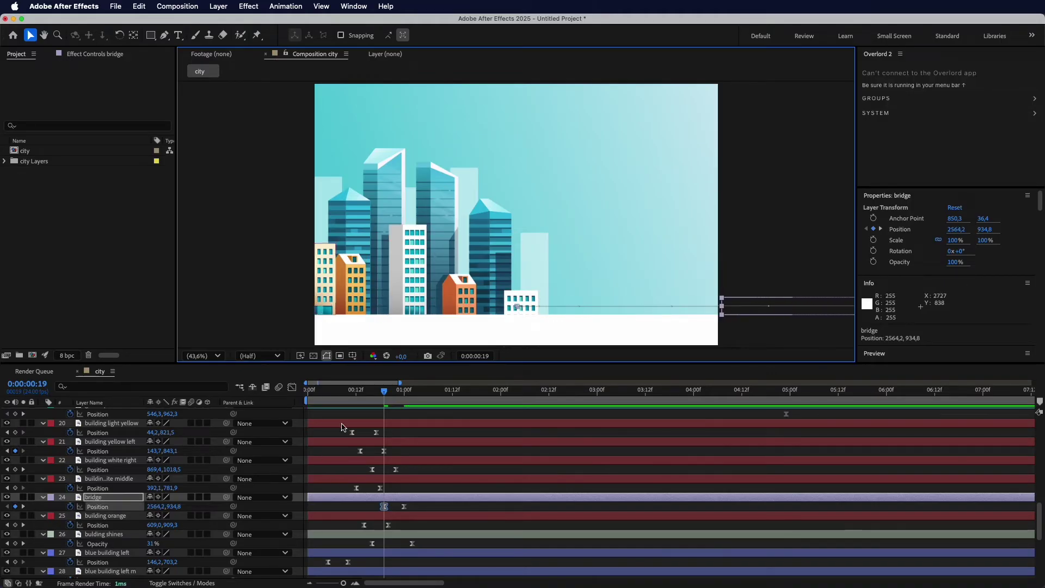
{"action": "key", "text": "space"}
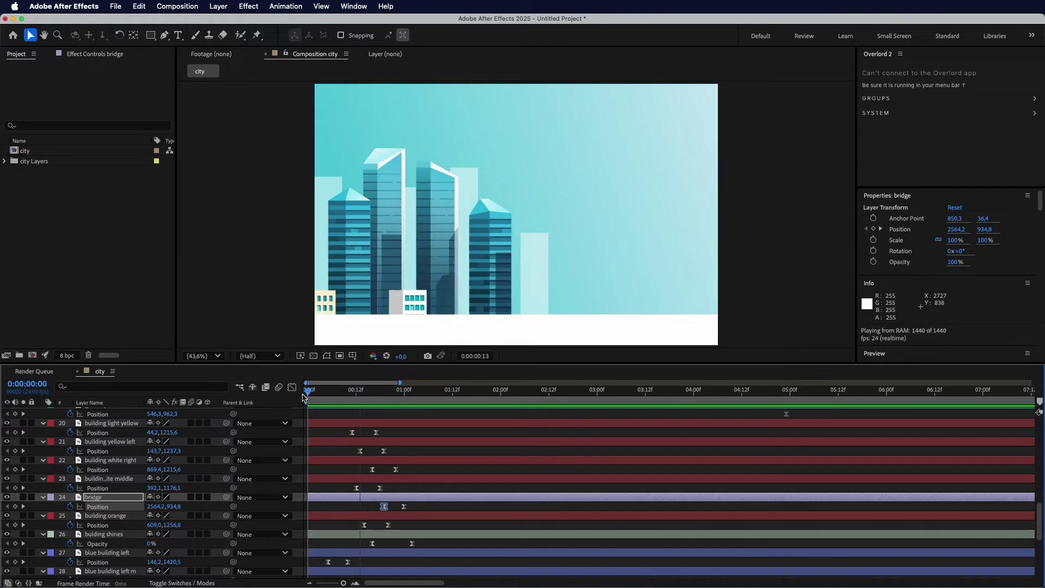
{"action": "key", "text": "space"}
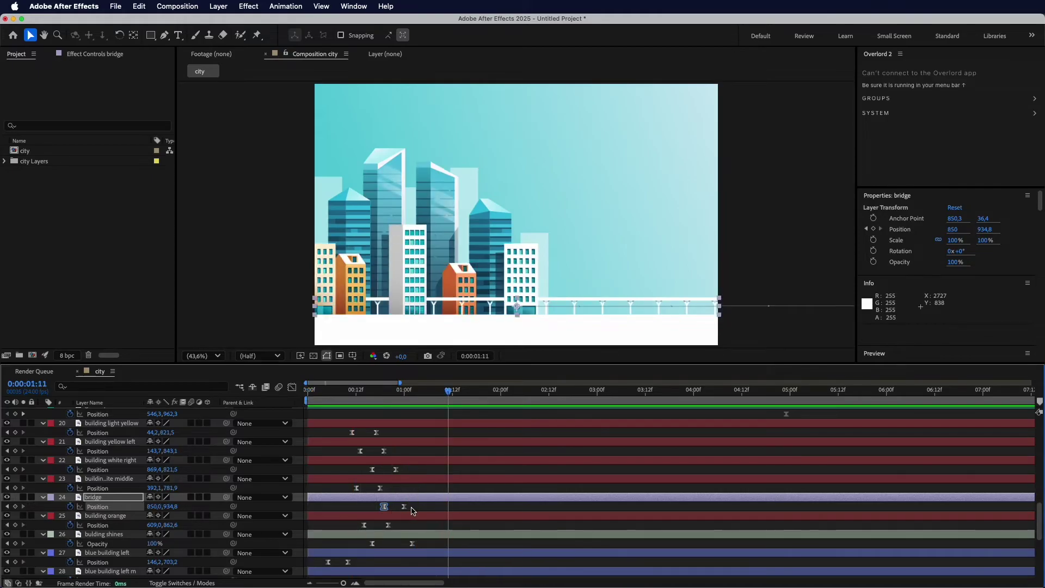
Delay the bridge's final keyframe to 1:07 and preview from the start.
{"action": "left_click_drag", "start_coordinate": [403, 507], "coordinate": [432, 507]}
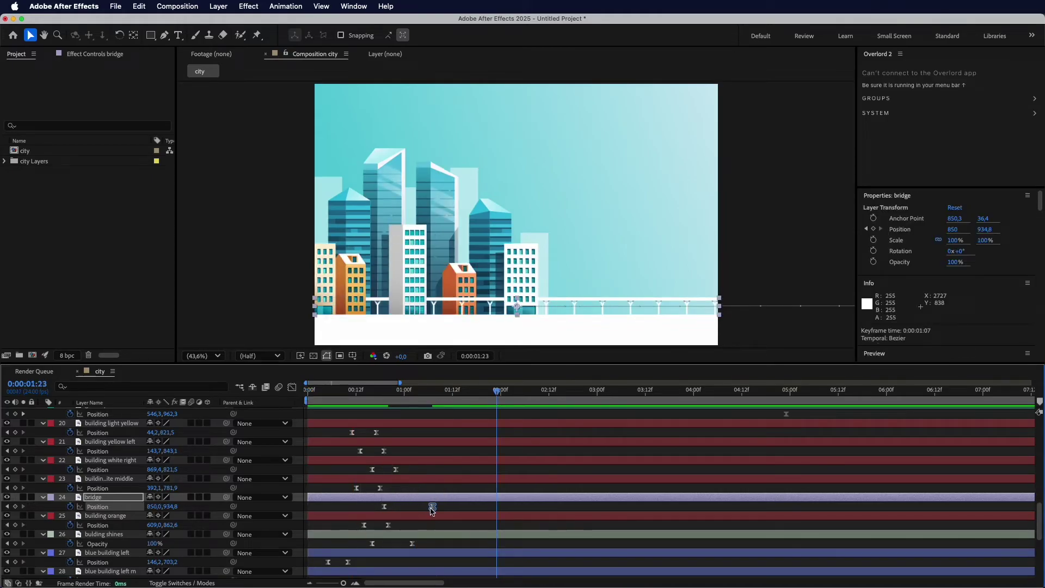
{"action": "left_click_drag", "start_coordinate": [316, 395], "coordinate": [296, 397]}
{"action": "key", "text": "space"}
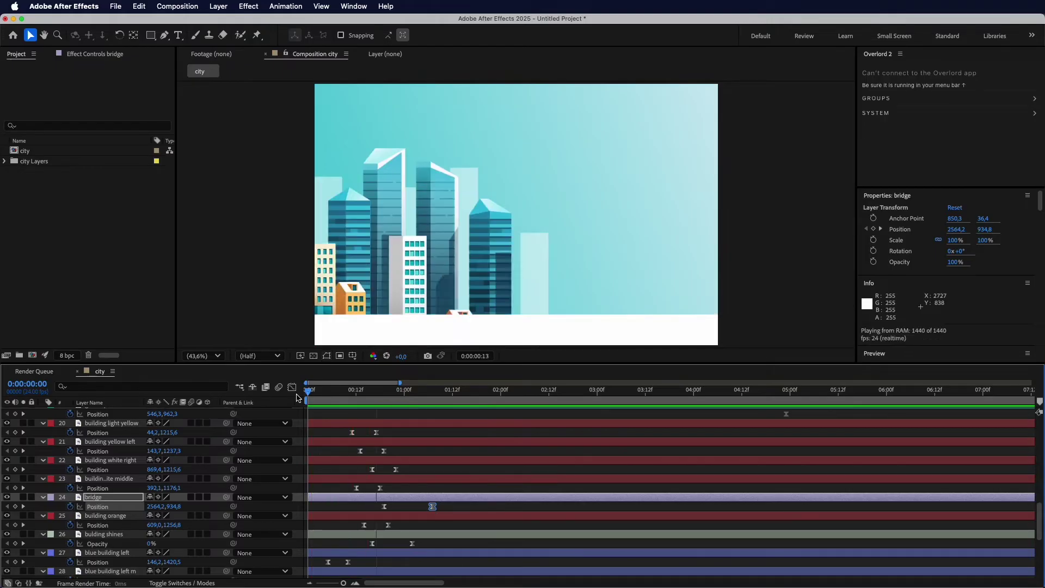
{"action": "key", "text": "space"}
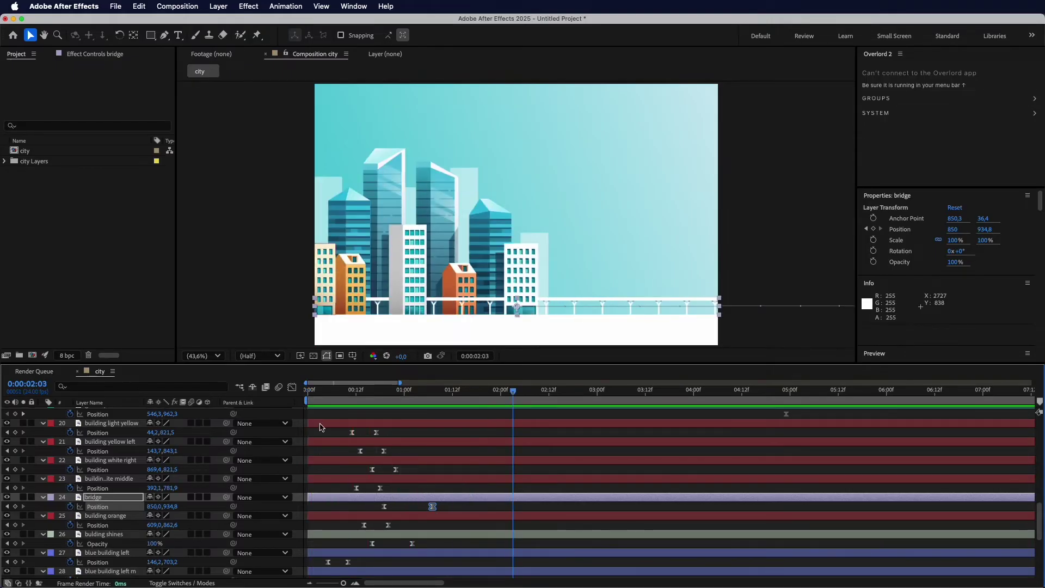
Show the green spaces layer and move its Position keyframe to 1:04.
{"action": "key", "text": "j"}
{"action": "scroll", "coordinate": [451, 466], "scroll_direction": "up", "scroll_amount": 3}
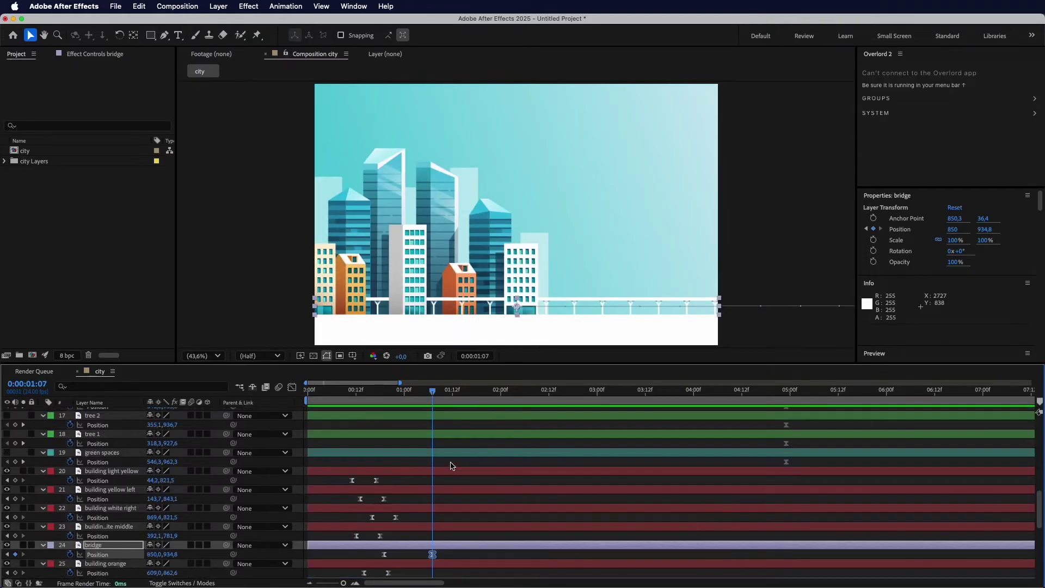
{"action": "scroll", "coordinate": [417, 459], "scroll_direction": "up", "scroll_amount": 3}
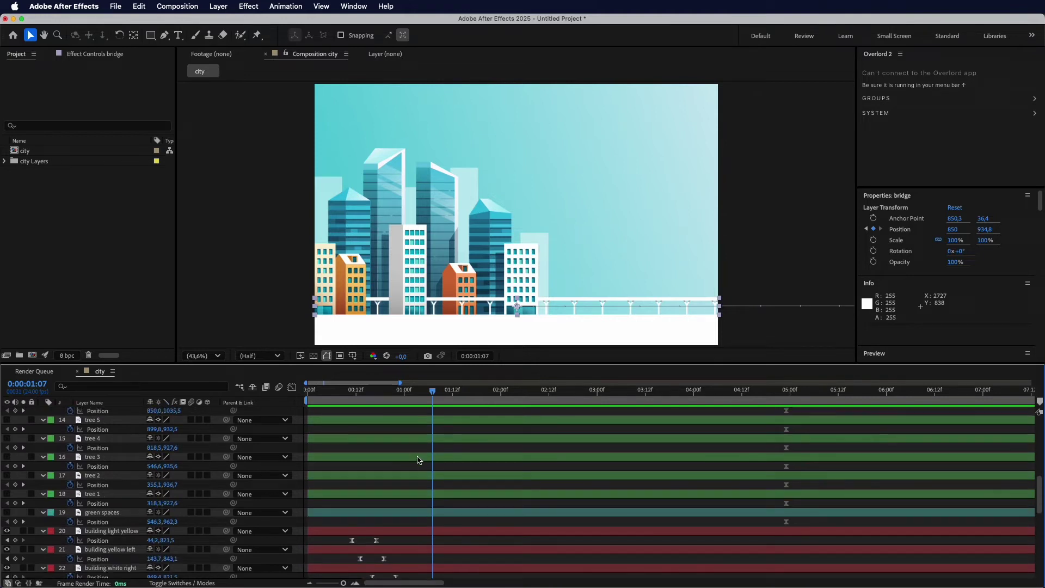
{"action": "left_click", "coordinate": [406, 514]}
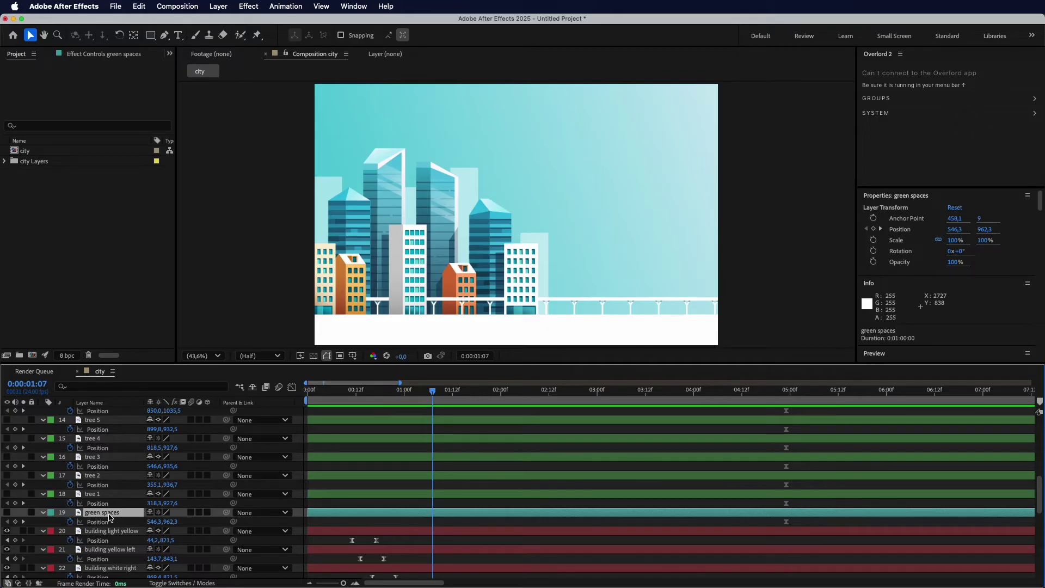
{"action": "left_click", "coordinate": [7, 512]}
{"action": "key", "text": "Page_Up"}
{"action": "key", "text": "Page_Up"}
{"action": "key", "text": "Page_Up"}
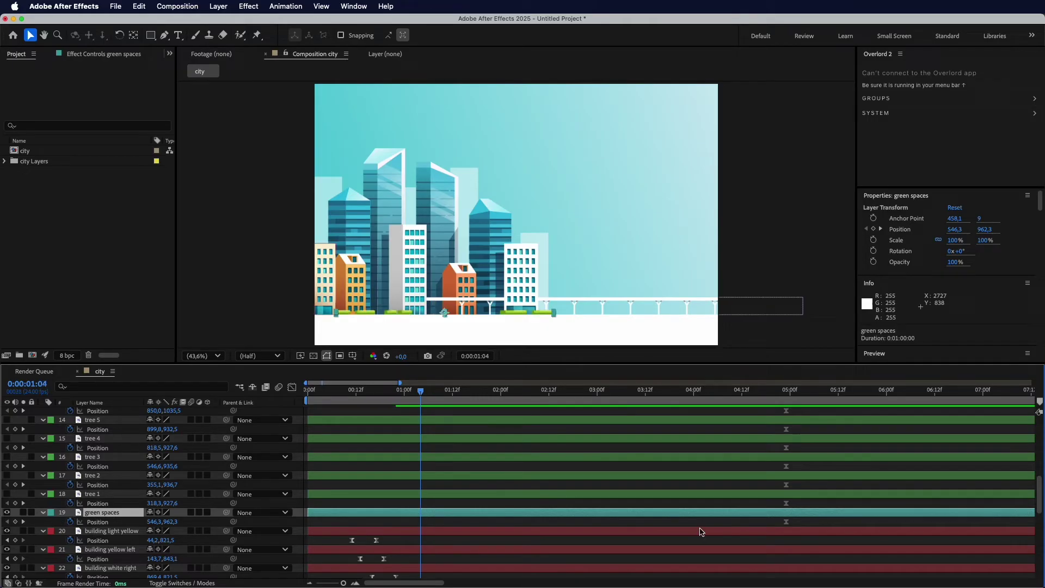
{"action": "left_click_drag", "start_coordinate": [786, 521], "coordinate": [420, 523]}
Lower the grass strips below ground (Y 1003.6) at 0:22 and preview from 0:10.
{"action": "left_click_drag", "start_coordinate": [420, 389], "coordinate": [398, 389]}
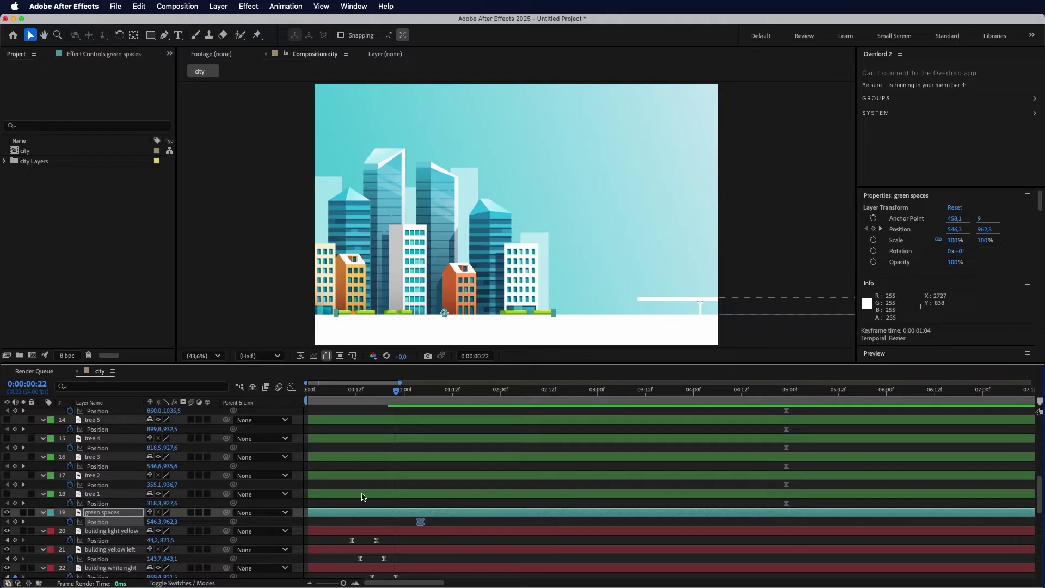
{"action": "left_click_drag", "start_coordinate": [513, 316], "coordinate": [512, 340]}
{"action": "left_click", "coordinate": [348, 390]}
{"action": "key", "text": "space"}
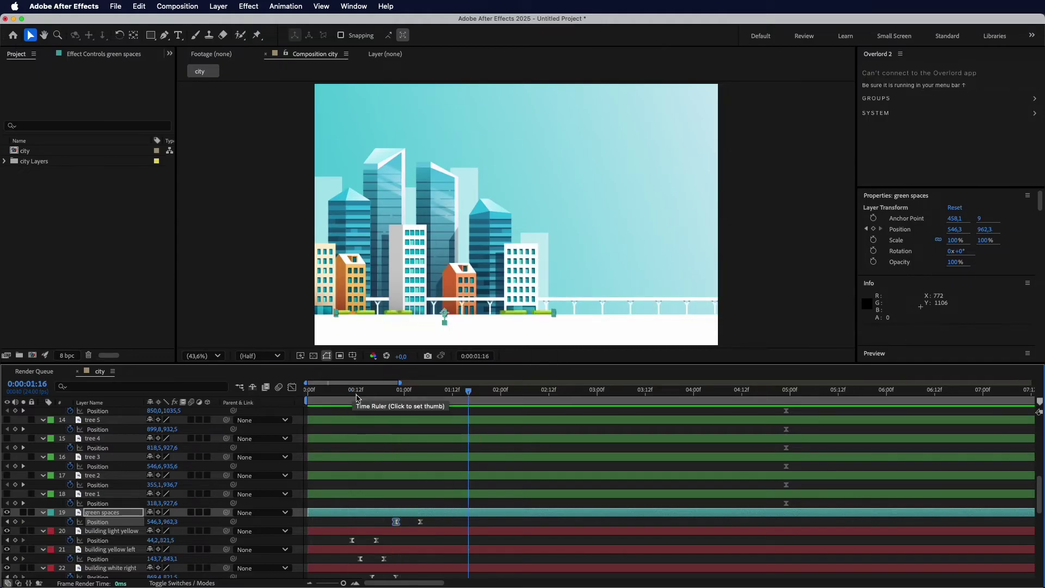
{"action": "key", "text": "space"}
{"action": "key", "text": "space"}
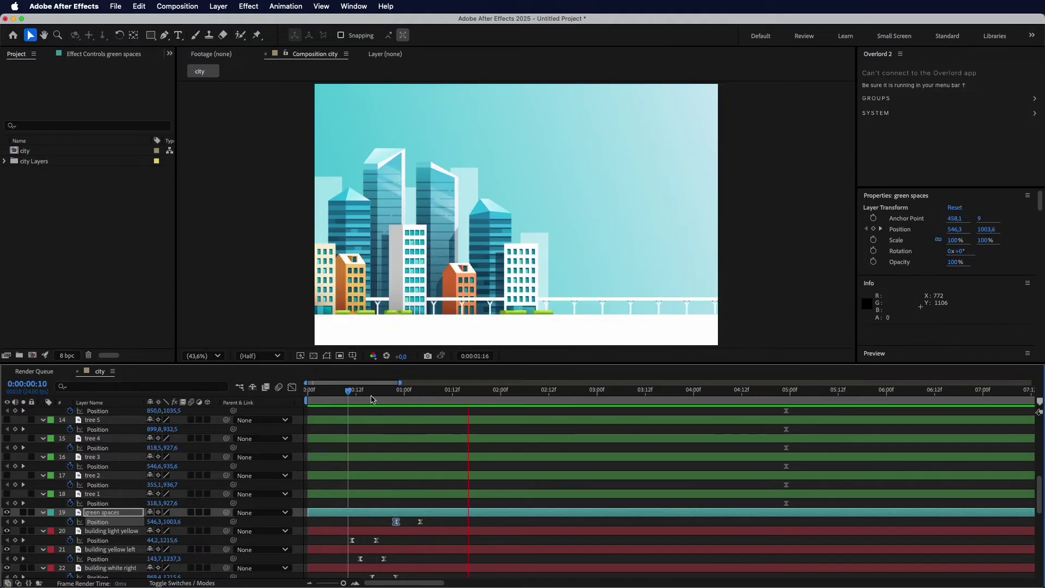
{"action": "key", "text": "space"}
{"action": "left_click", "coordinate": [421, 393]}
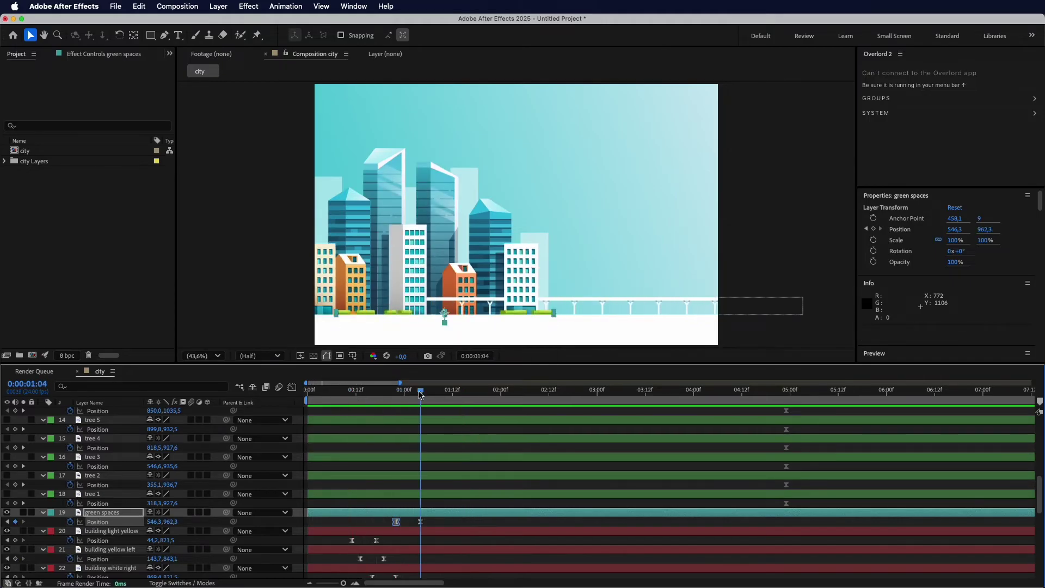
{"action": "left_click", "coordinate": [419, 495]}
Show trees 1–5 and lower all five below the ground at 0:23.
{"action": "scroll", "coordinate": [434, 466], "scroll_direction": "up", "scroll_amount": 1}
{"action": "left_click", "coordinate": [420, 427], "text": "shift"}
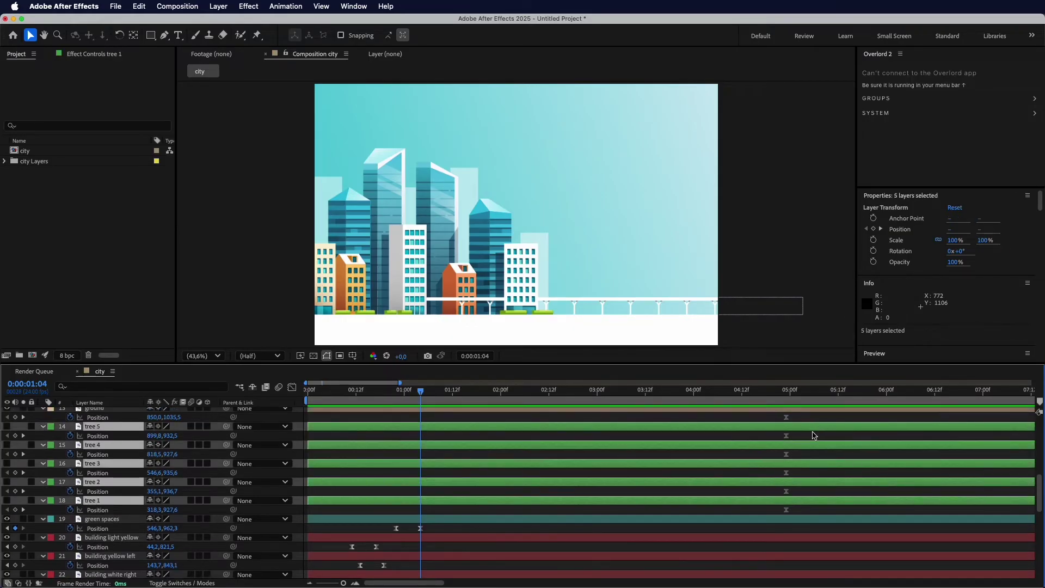
{"action": "left_click_drag", "start_coordinate": [813, 435], "coordinate": [422, 485]}
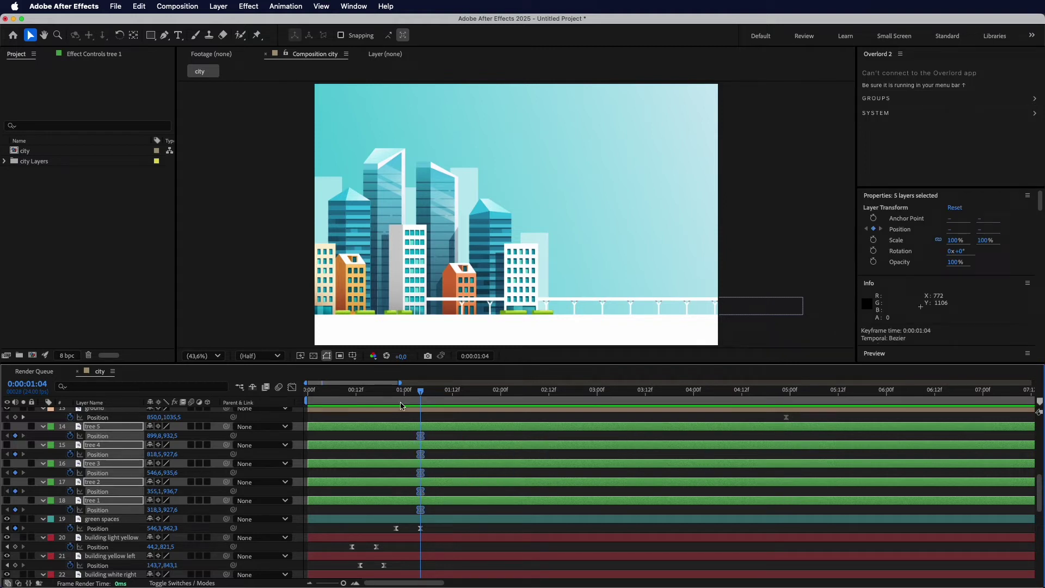
{"action": "left_click", "coordinate": [400, 391]}
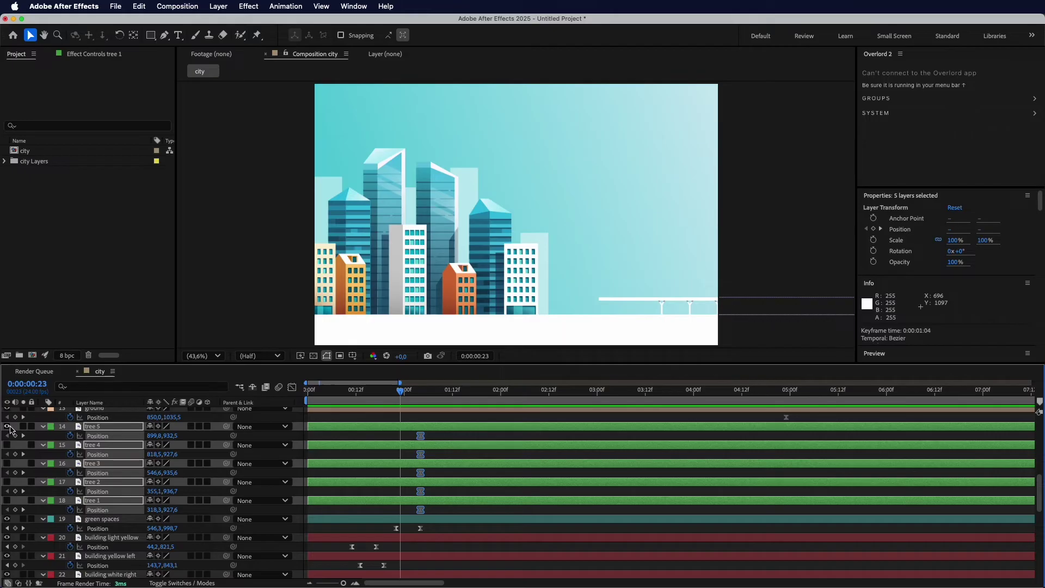
{"action": "left_click_drag", "start_coordinate": [8, 426], "coordinate": [8, 501]}
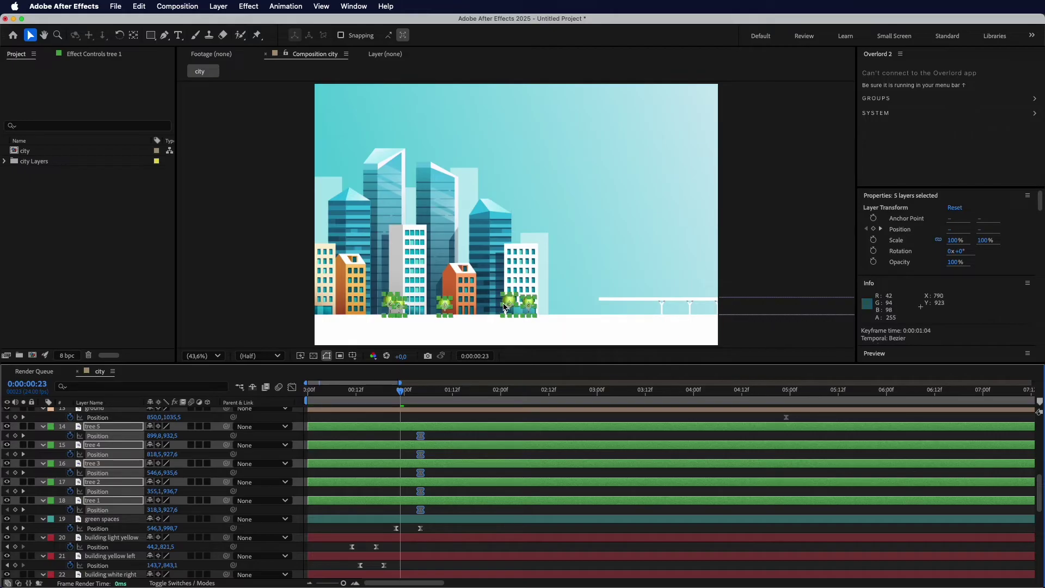
{"action": "left_click_drag", "start_coordinate": [505, 308], "coordinate": [512, 329]}
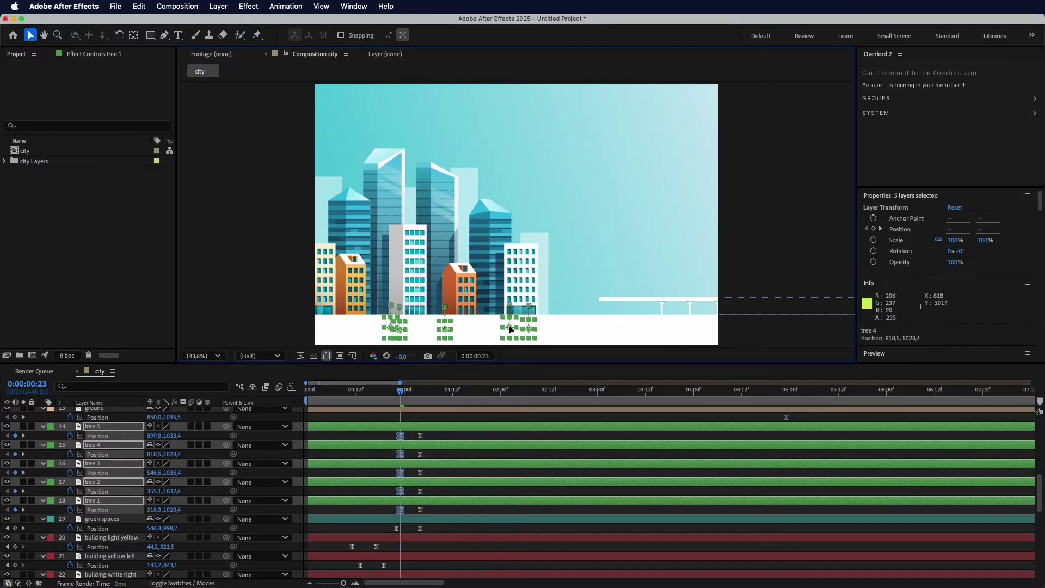
Stagger the trees by shifting tree 5 and tree 3 earlier, then preview and scrub.
{"action": "left_click_drag", "start_coordinate": [431, 429], "coordinate": [435, 496]}
{"action": "mouse_move", "coordinate": [420, 491]}
{"action": "left_mouse_down"}
{"action": "mouse_move", "coordinate": [397, 469]}
{"action": "mouse_move", "coordinate": [412, 473]}
{"action": "left_mouse_up"}
{"action": "left_click", "coordinate": [450, 492]}
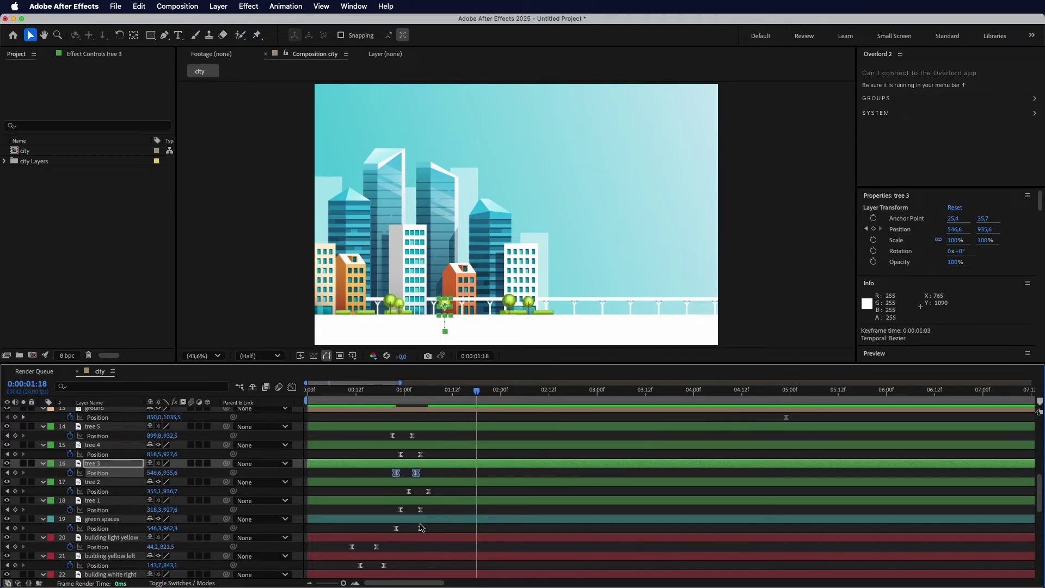
{"action": "left_click_drag", "start_coordinate": [402, 475], "coordinate": [399, 475]}
{"action": "left_click", "coordinate": [331, 393]}
{"action": "key", "text": "space"}
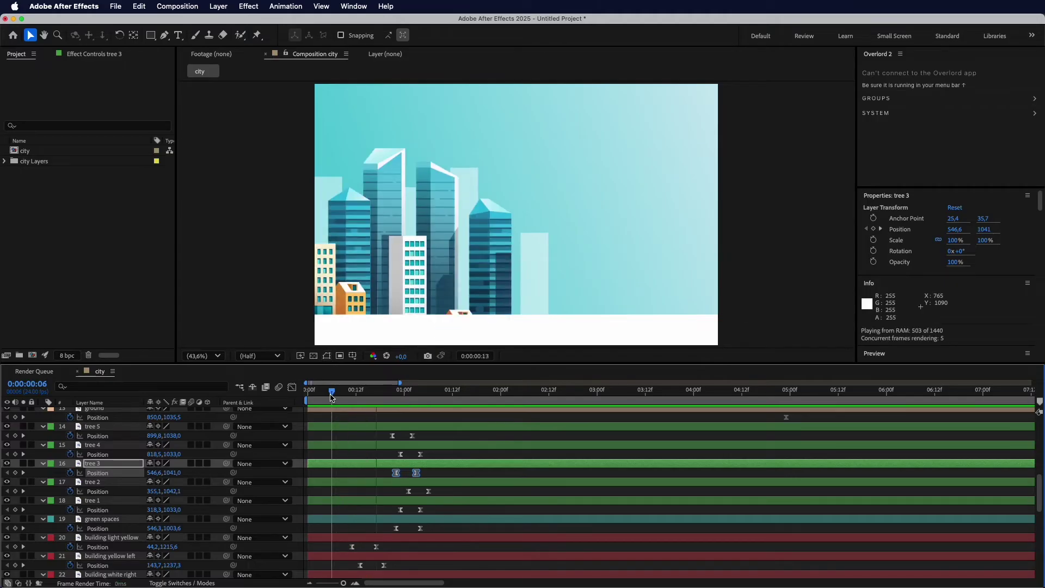
{"action": "key", "text": "space"}
{"action": "key", "text": "space"}
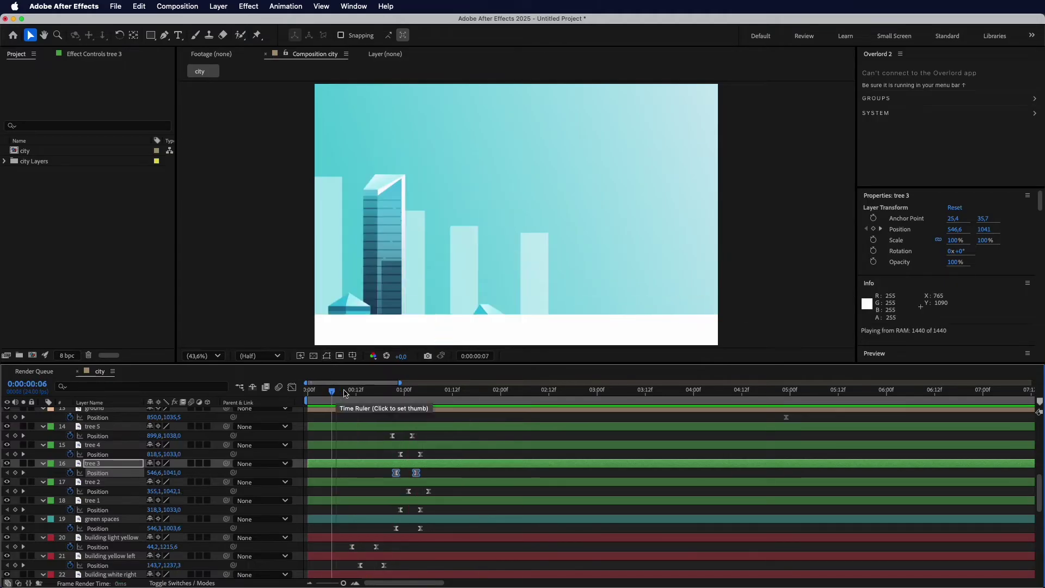
{"action": "left_click_drag", "start_coordinate": [368, 394], "coordinate": [416, 412]}
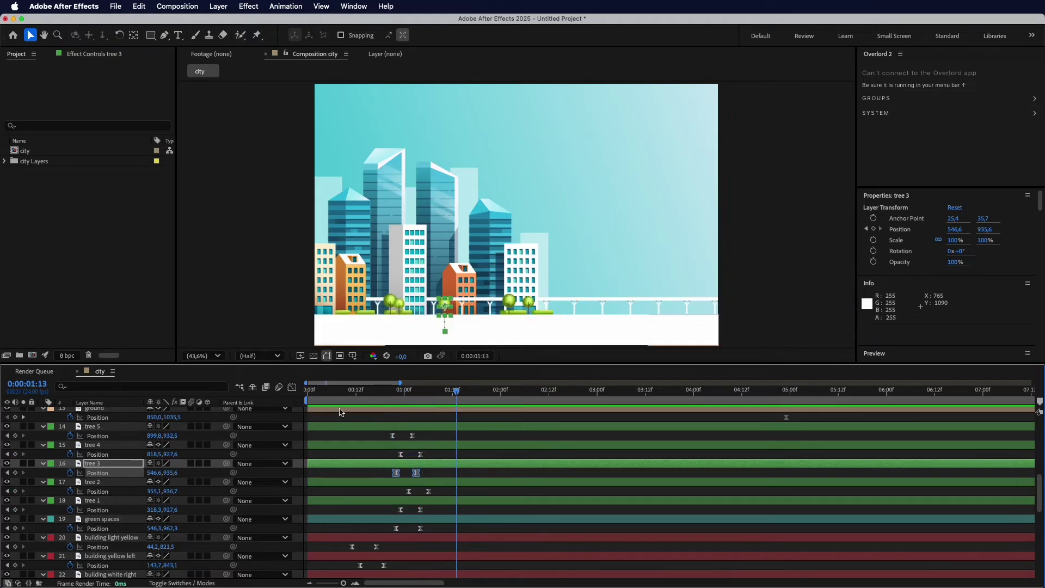
Show the airplane layer and move its Position keyframe to 0:00:01:10.
{"action": "scroll", "coordinate": [416, 435], "scroll_direction": "down", "scroll_amount": 5}
{"action": "left_click", "coordinate": [414, 481]}
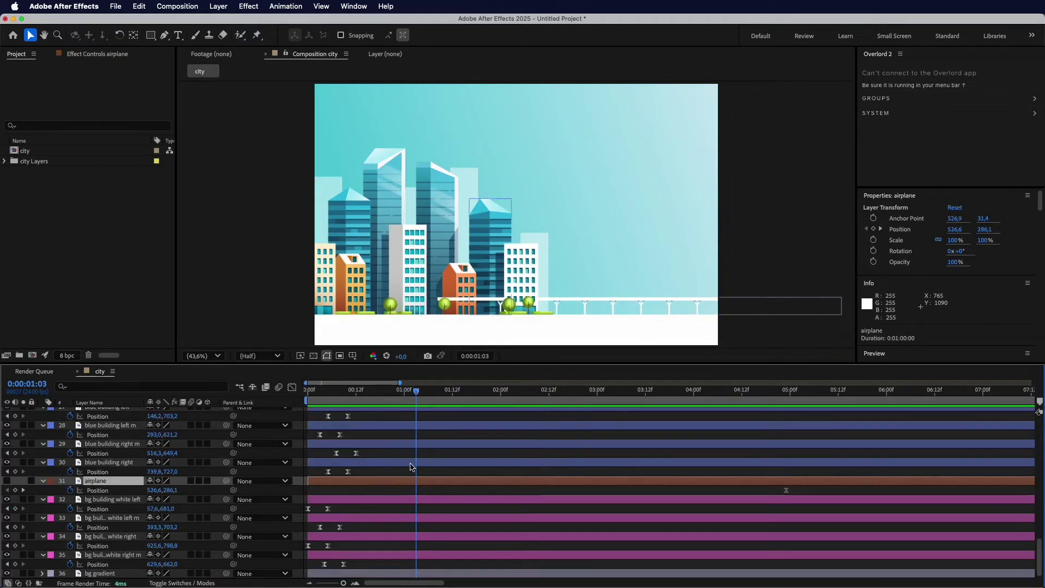
{"action": "left_click", "coordinate": [6, 481]}
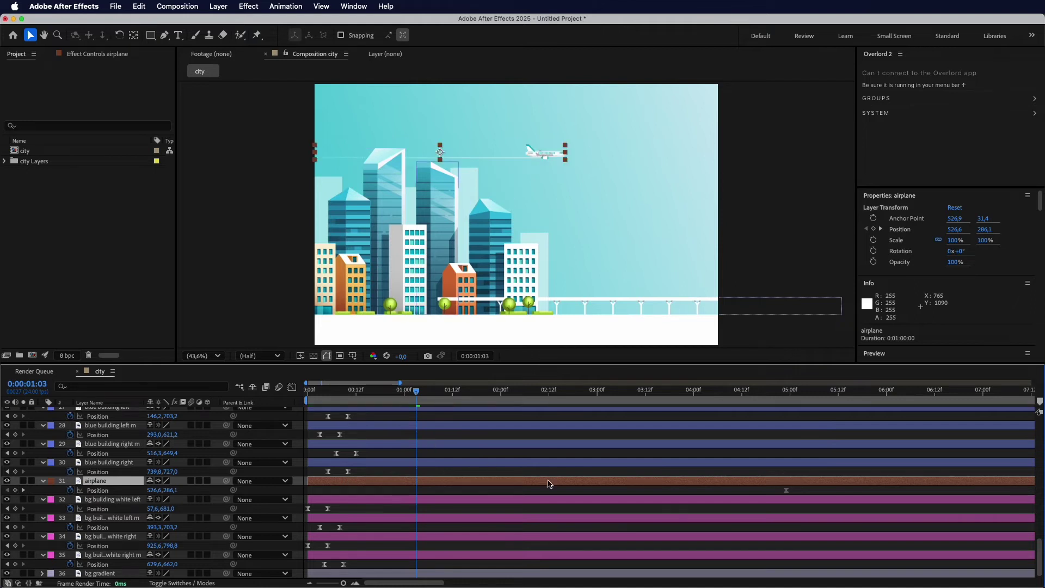
{"action": "left_click_drag", "start_coordinate": [421, 394], "coordinate": [445, 402]}
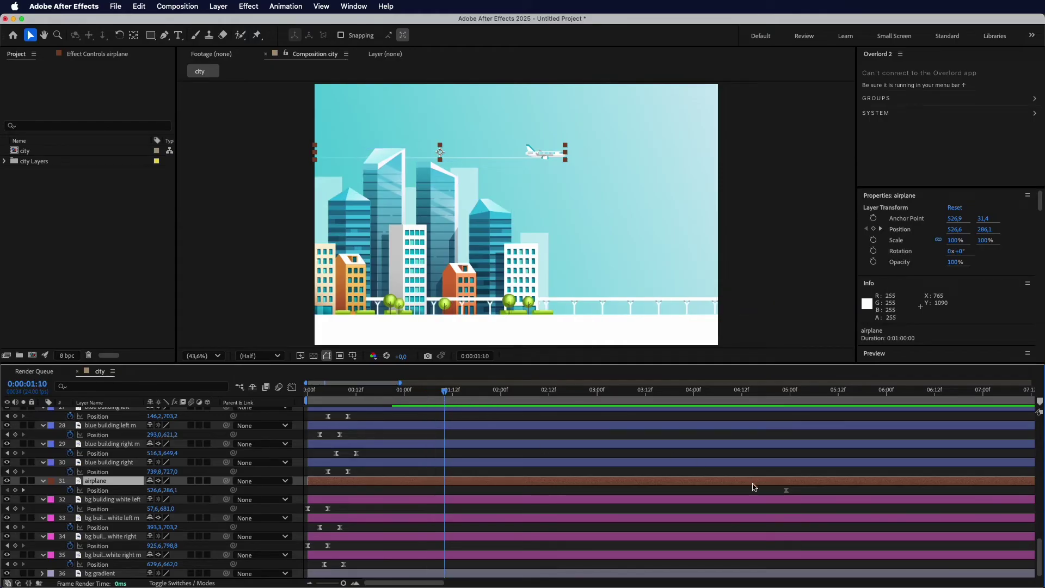
{"action": "left_click_drag", "start_coordinate": [786, 493], "coordinate": [445, 493]}
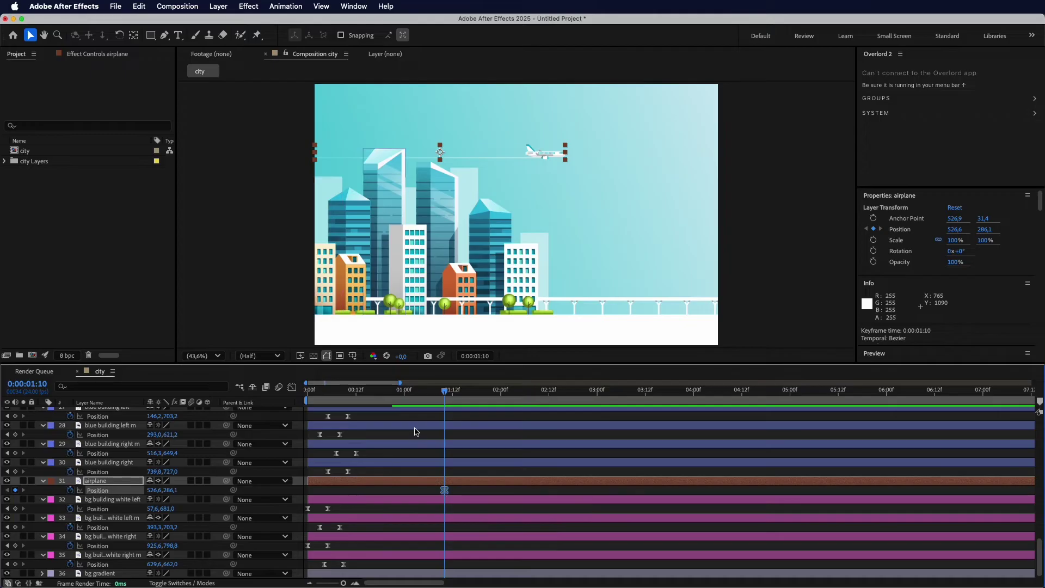
At 0:00:00:22, place the airplane off the left edge (X -557.3) and preview.
{"action": "left_click_drag", "start_coordinate": [443, 392], "coordinate": [396, 401]}
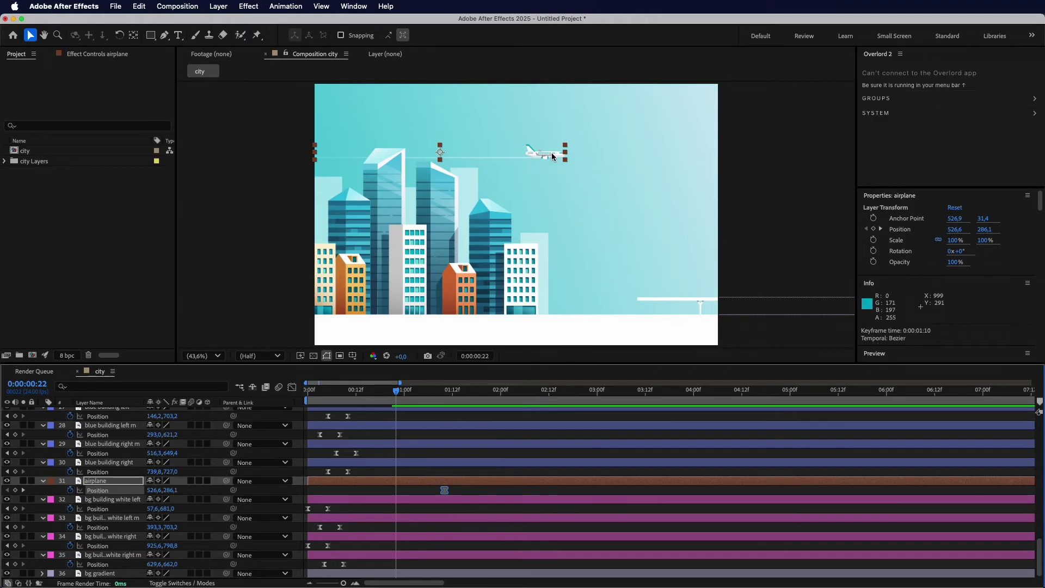
{"action": "left_click_drag", "start_coordinate": [552, 156], "coordinate": [294, 157]}
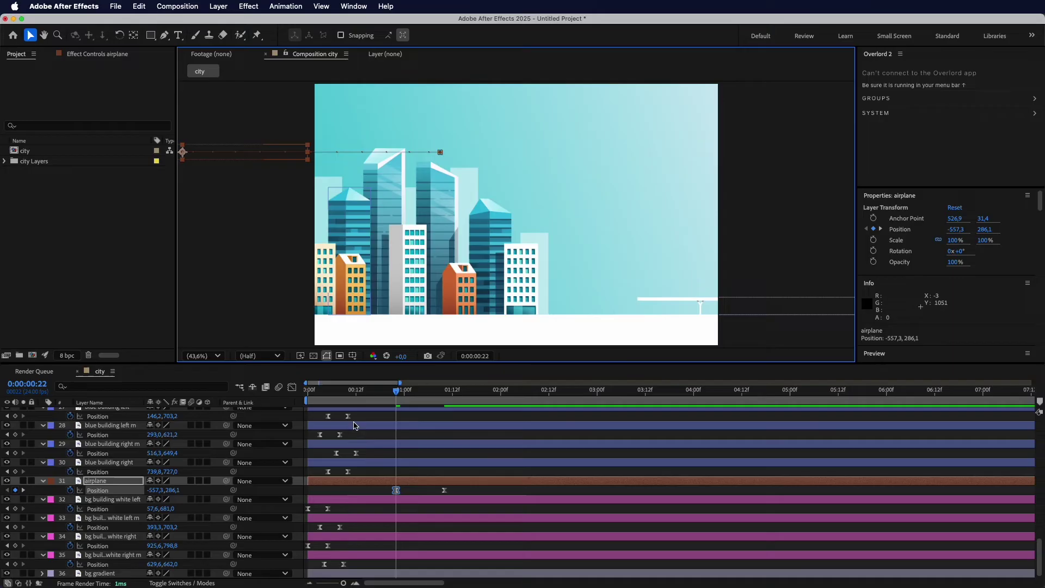
{"action": "key", "text": "space"}
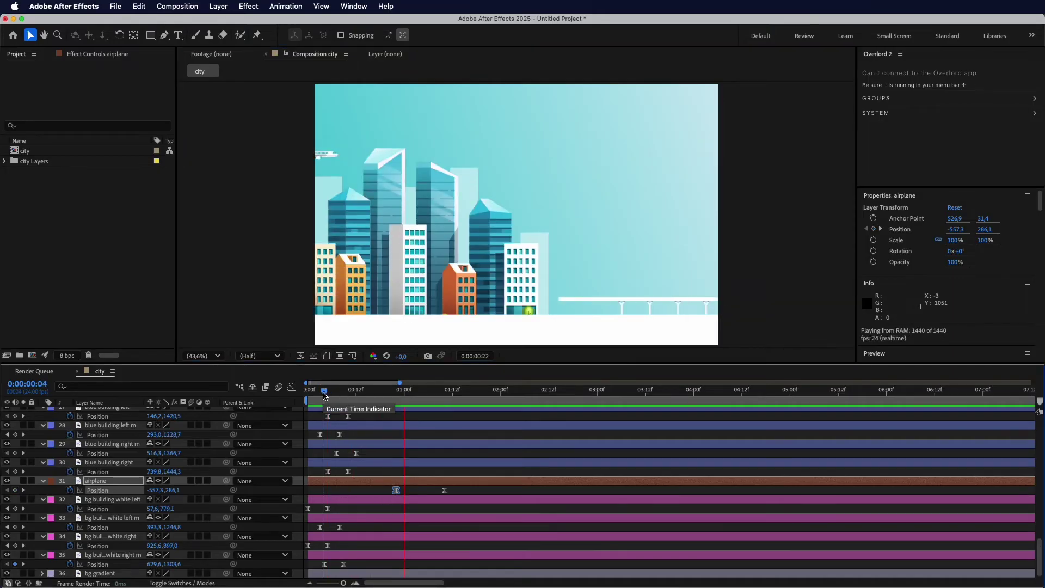
{"action": "key", "text": "space"}
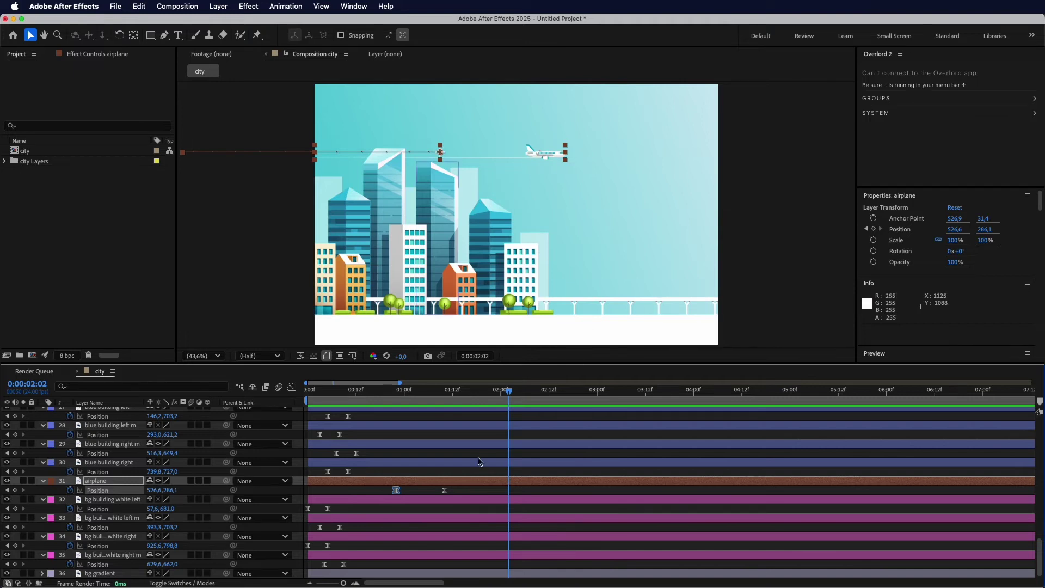
At 0:00:01:10, move the airplane past the right edge (X 2240.8) and preview.
{"action": "left_click", "coordinate": [449, 392]}
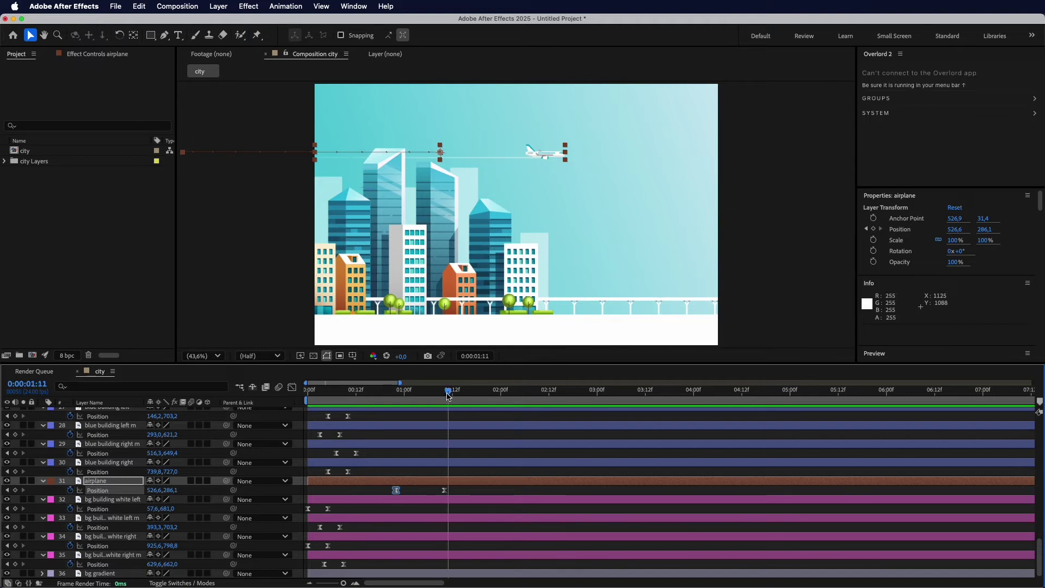
{"action": "left_click", "coordinate": [445, 393]}
{"action": "left_click", "coordinate": [445, 489]}
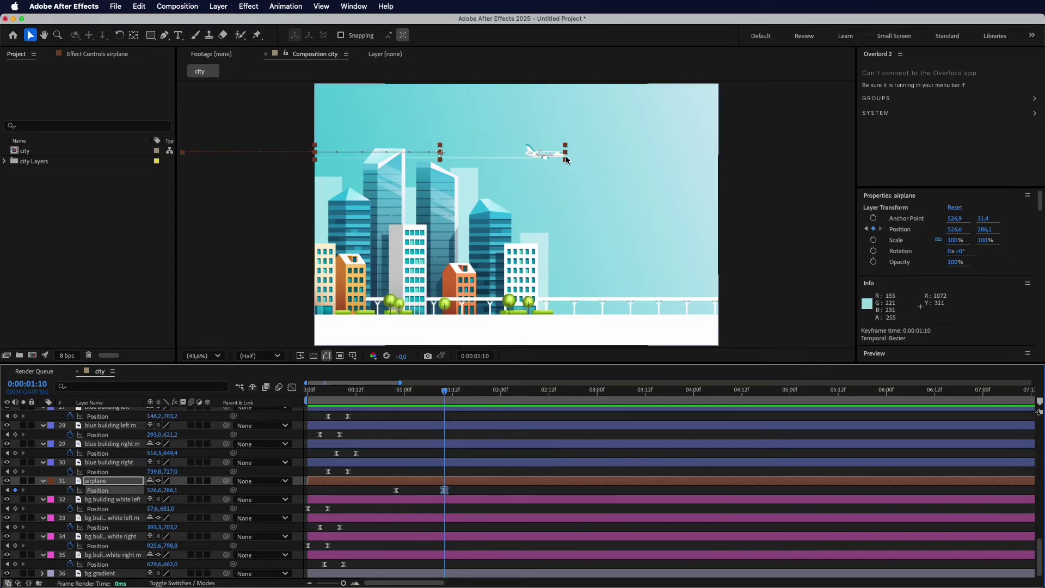
{"action": "left_click_drag", "start_coordinate": [548, 152], "coordinate": [957, 159]}
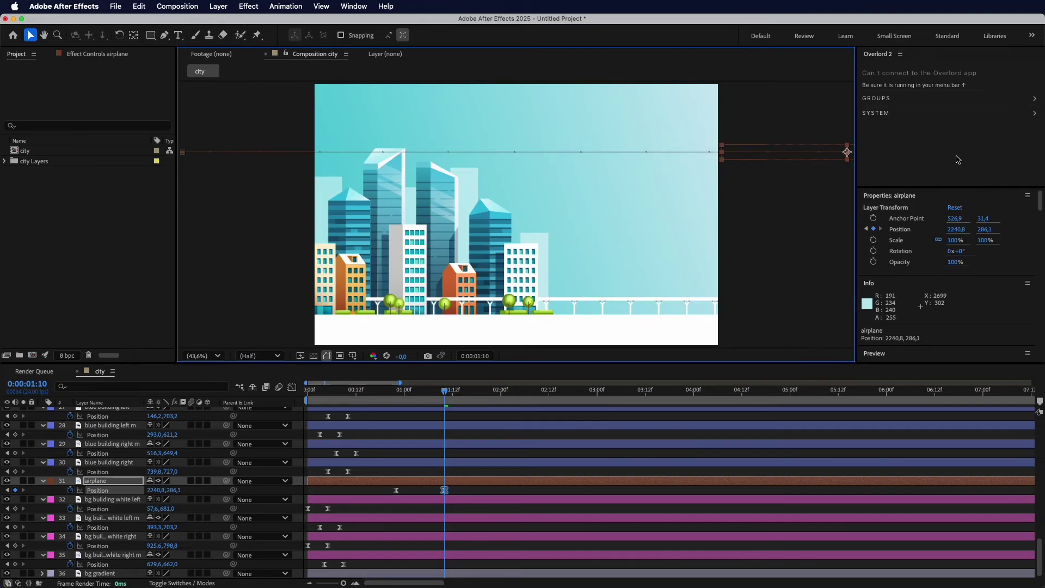
{"action": "left_click_drag", "start_coordinate": [445, 391], "coordinate": [295, 394]}
{"action": "key", "text": "space"}
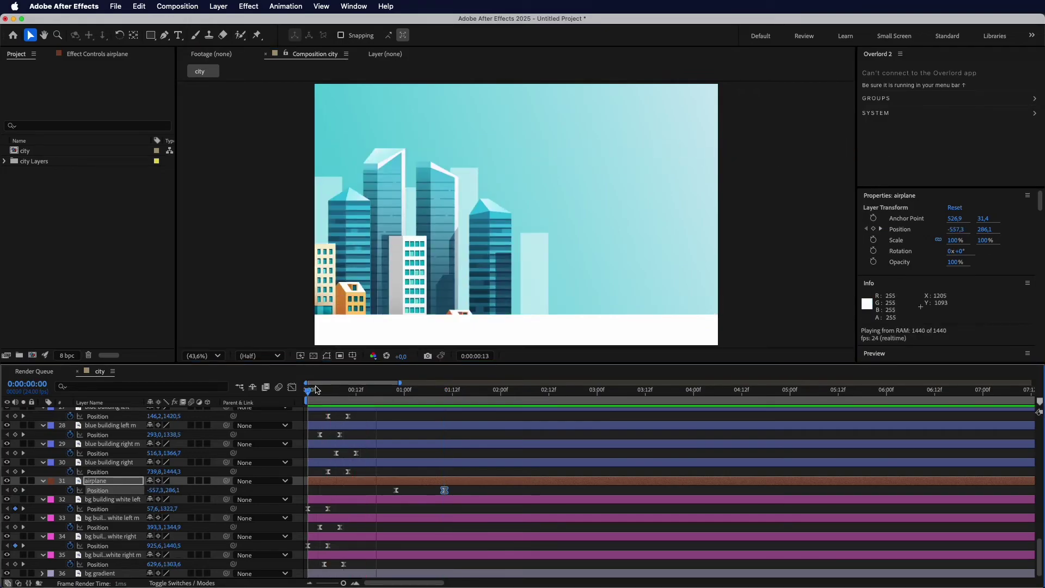
{"action": "key", "text": "space"}
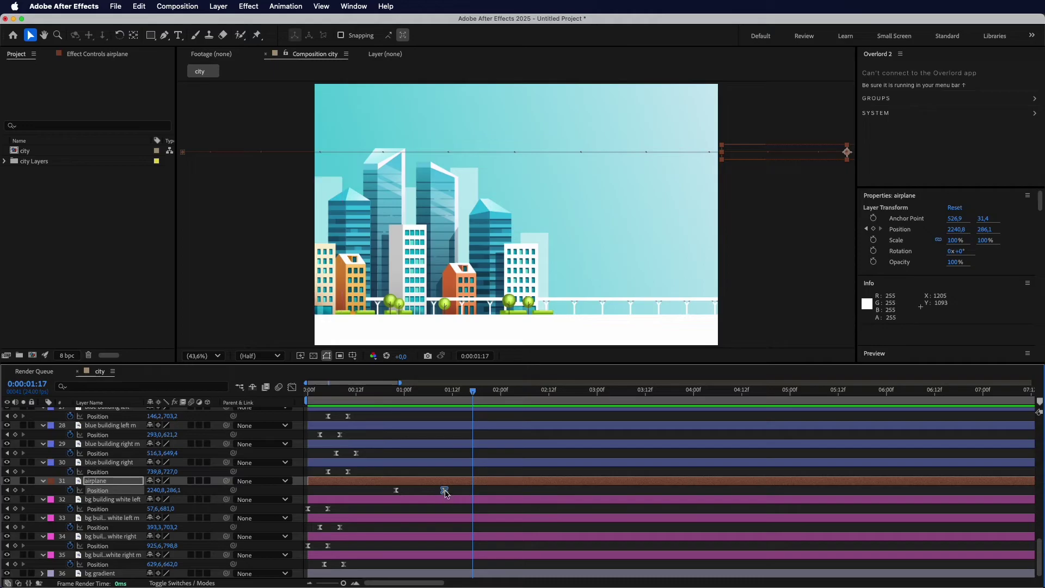
Retime the airplane's keyframes to 0:00:00:12 and about 0:00:02:04, previewing each change.
{"action": "left_click_drag", "start_coordinate": [445, 490], "coordinate": [519, 492]}
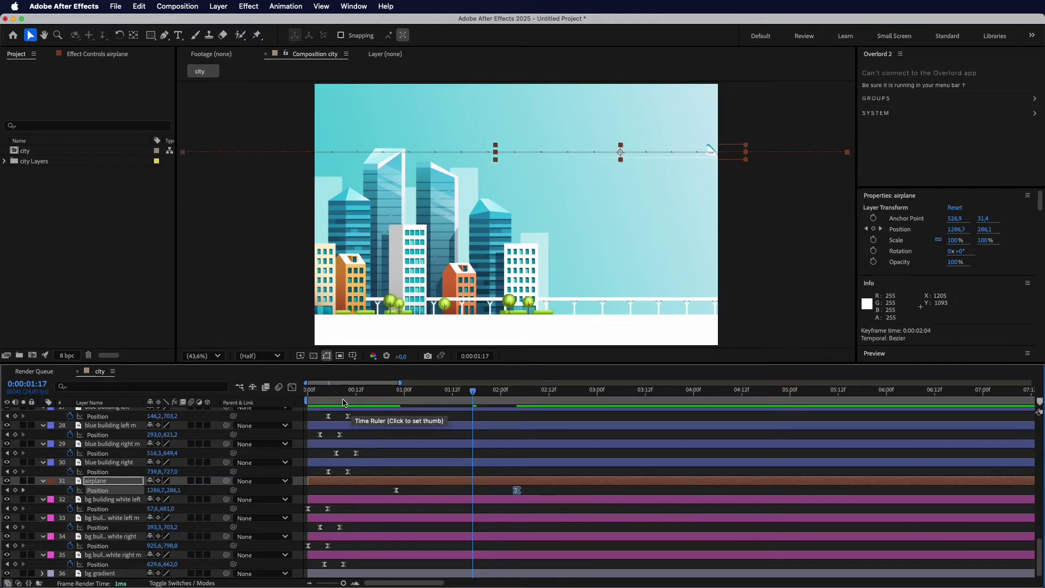
{"action": "key", "text": "space"}
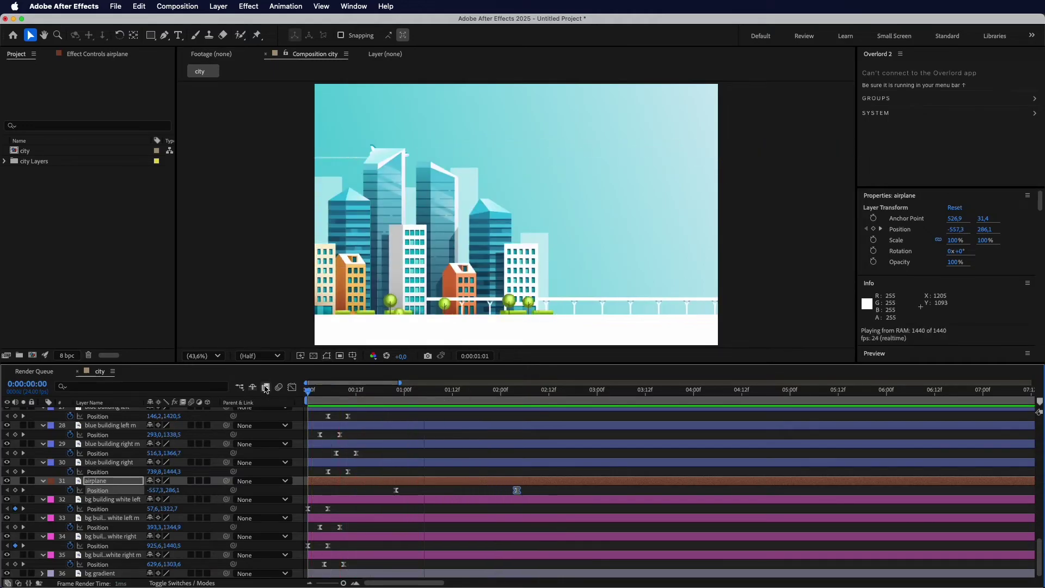
{"action": "key", "text": "space"}
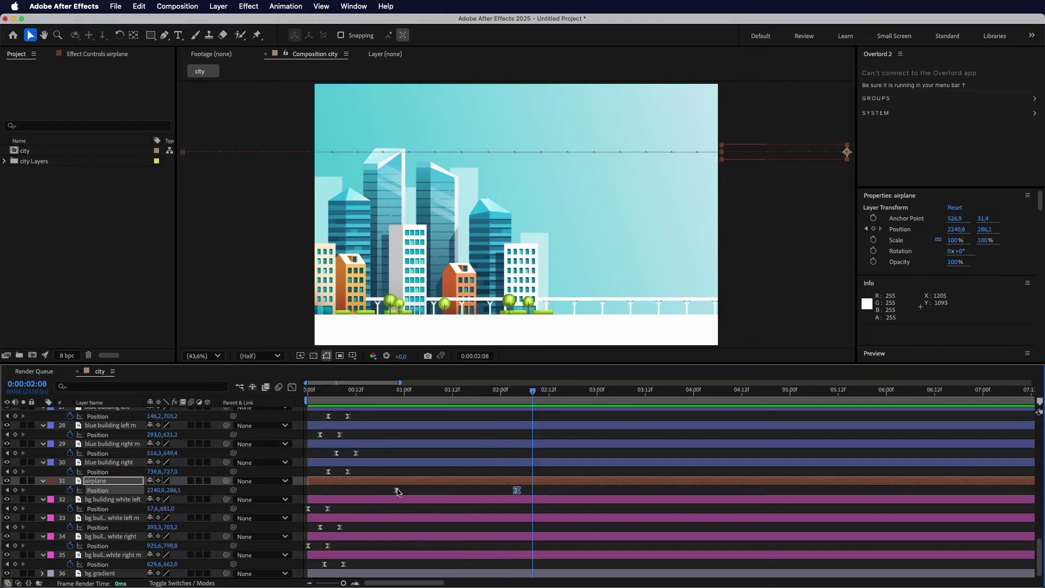
{"action": "left_click_drag", "start_coordinate": [396, 489], "coordinate": [357, 491]}
{"action": "key", "text": "space"}
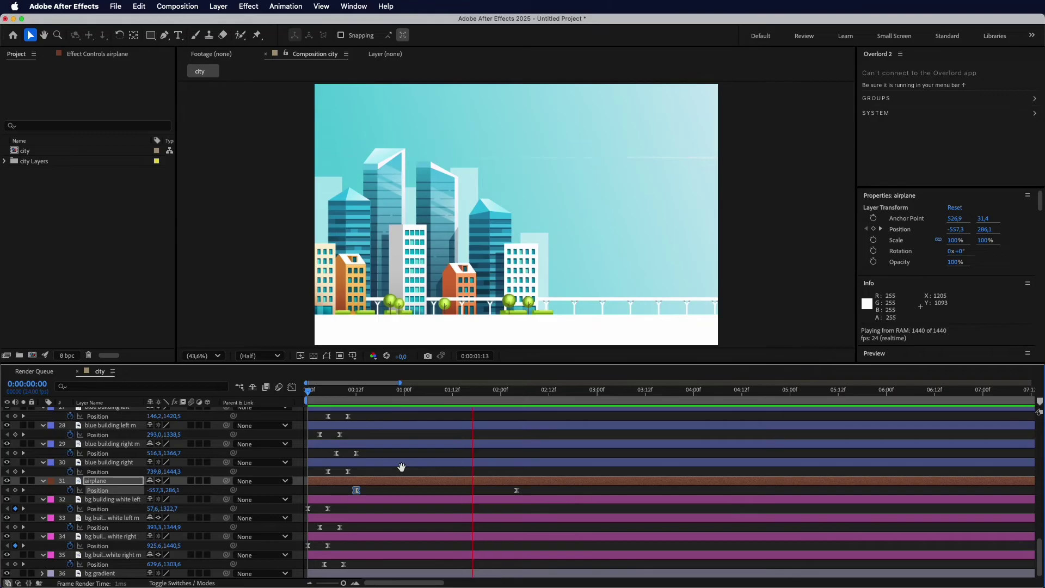
{"action": "key", "text": "space"}
{"action": "left_click", "coordinate": [433, 482]}
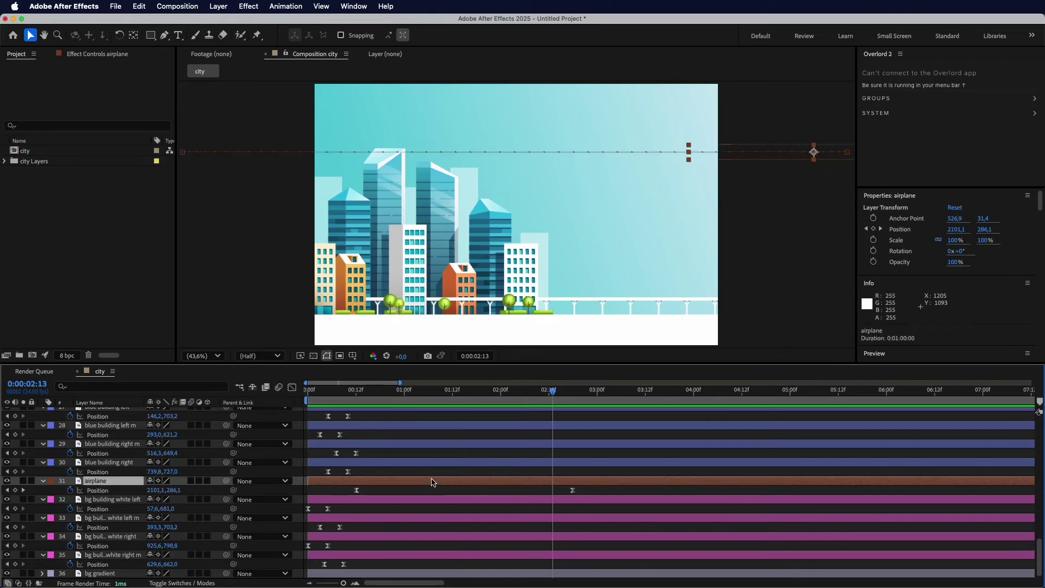
Duplicate the airplane as airplane 2, shift its flight to start at 0:00:01:09, and scale it to 67%.
{"action": "key", "text": "super+d"}
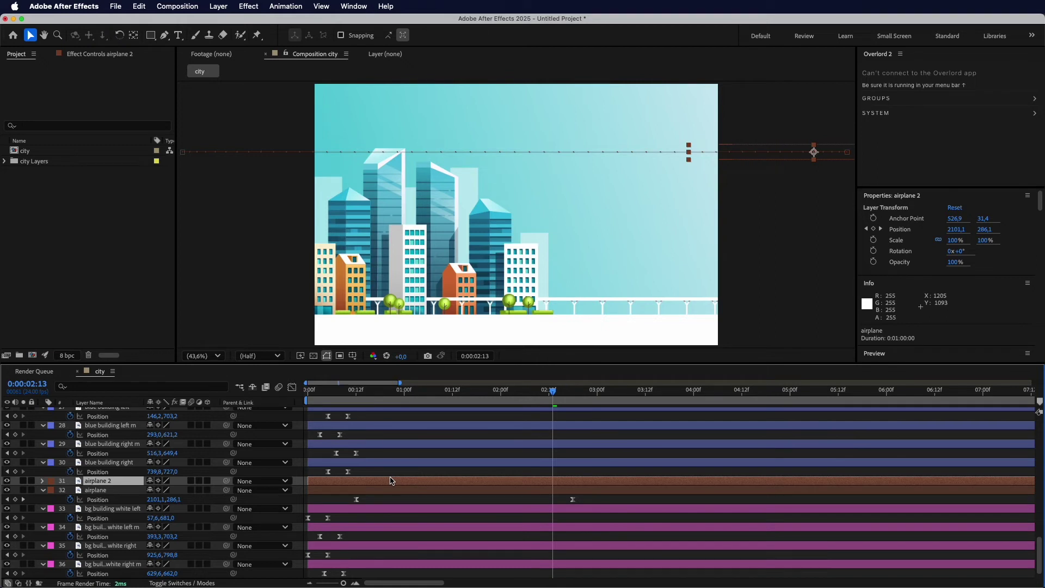
{"action": "key", "text": "p"}
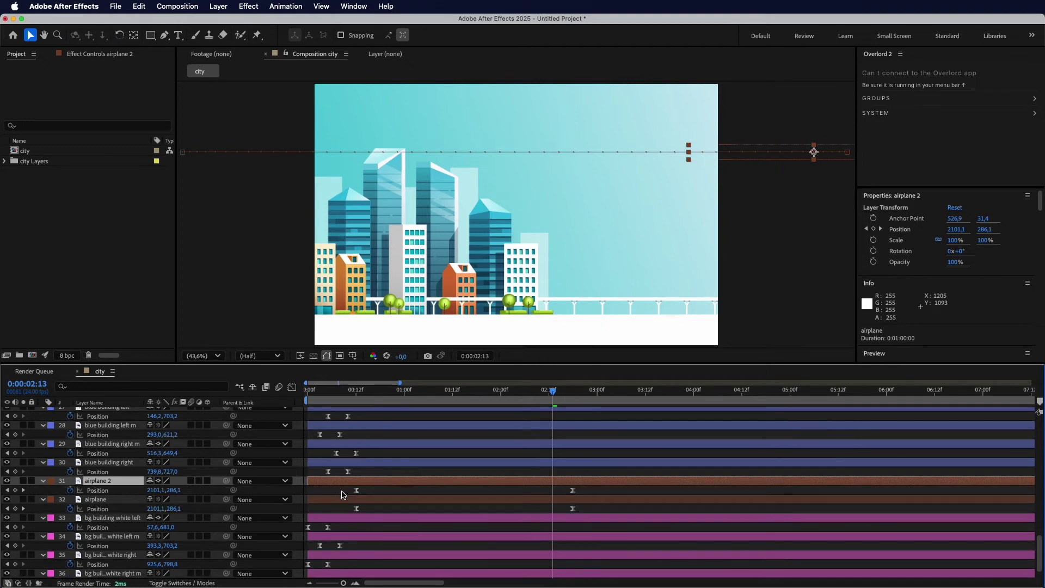
{"action": "left_click_drag", "start_coordinate": [342, 494], "coordinate": [569, 490]}
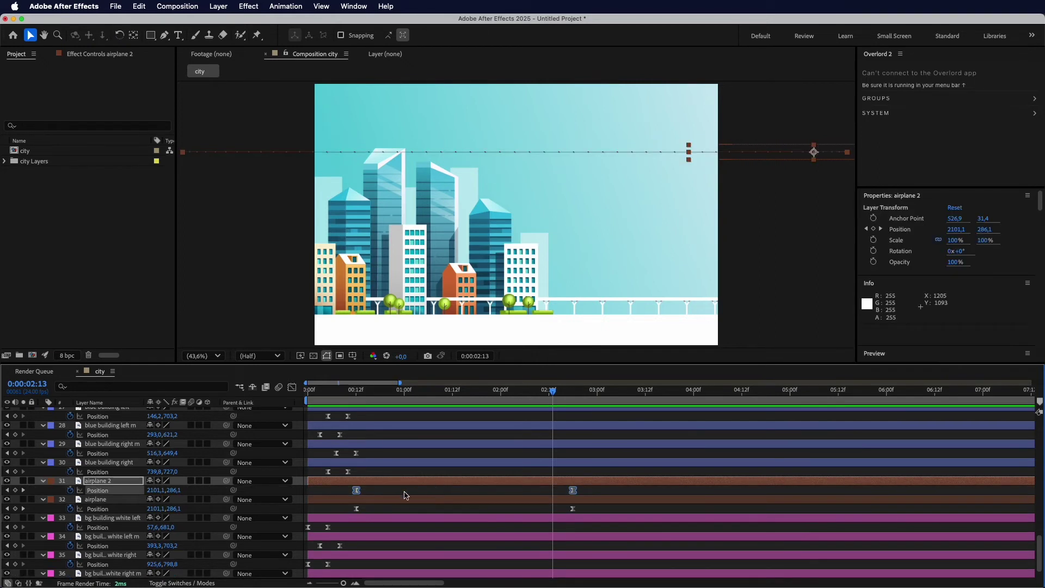
{"action": "left_click_drag", "start_coordinate": [359, 493], "coordinate": [444, 491]}
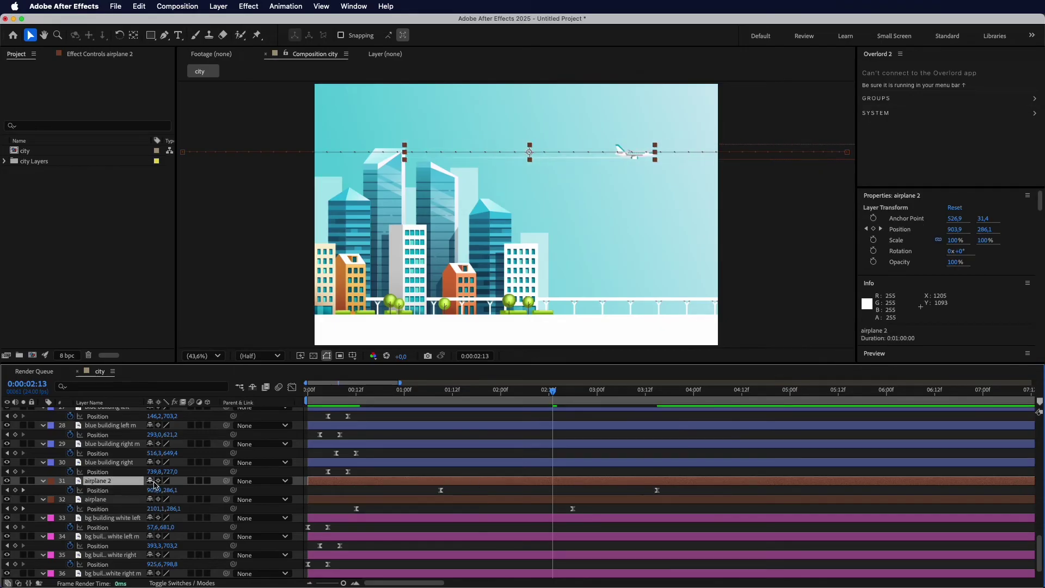
{"action": "key", "text": "shift+s"}
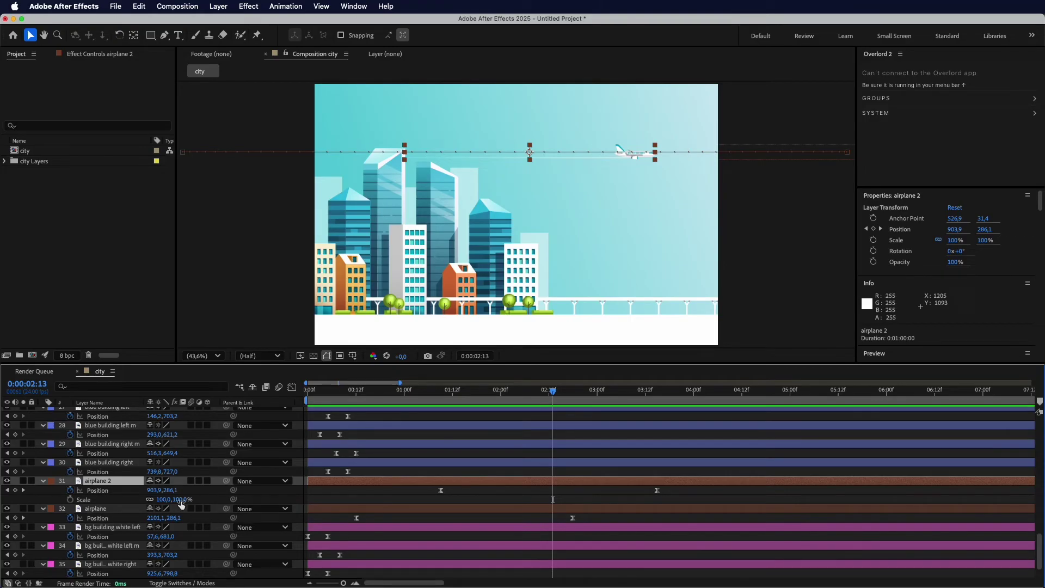
{"action": "left_click_drag", "start_coordinate": [182, 499], "coordinate": [159, 498]}
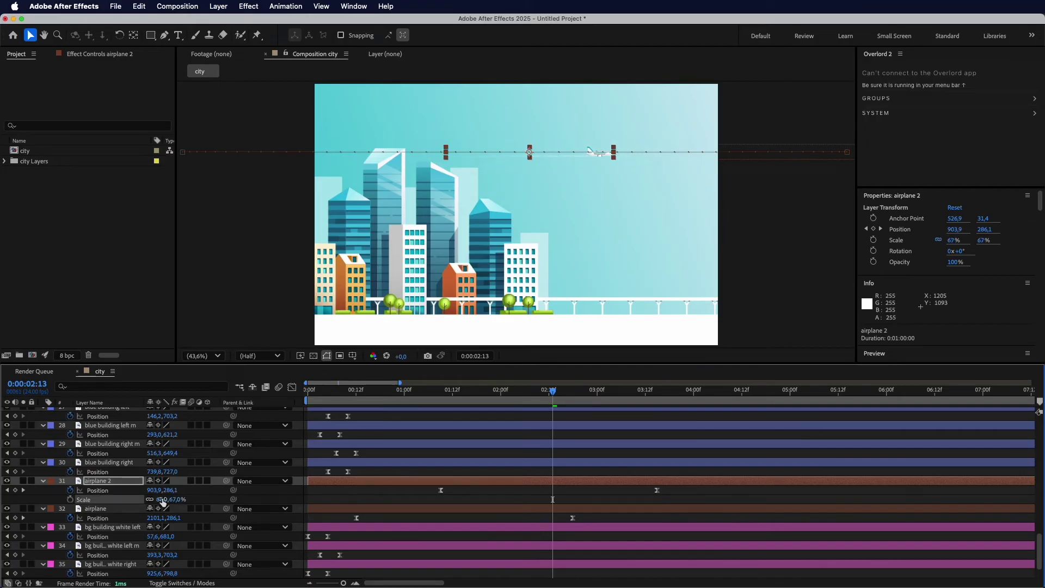
{"action": "left_click_drag", "start_coordinate": [444, 394], "coordinate": [442, 396]}
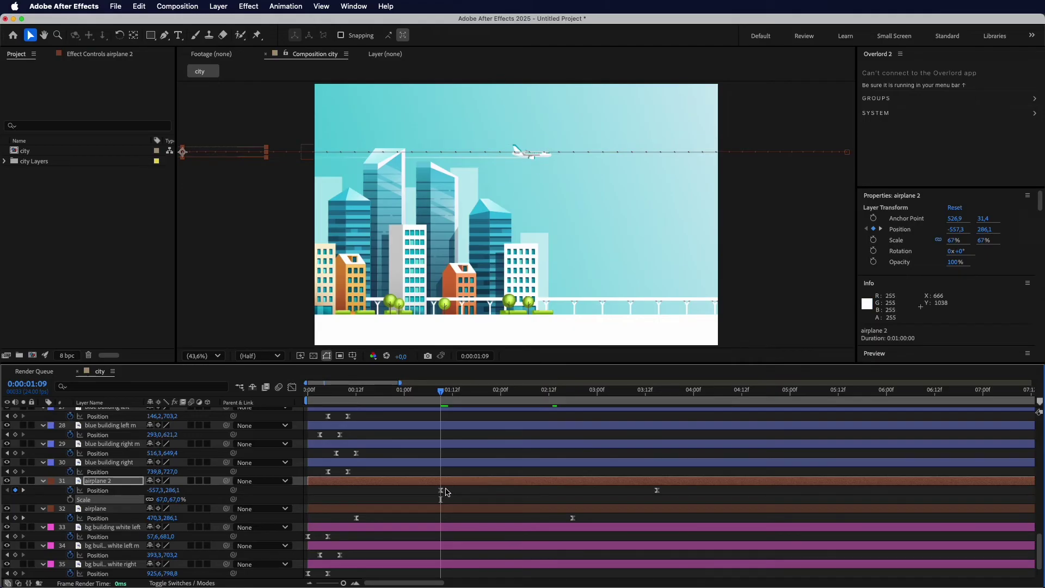
Raise airplane 2's flight path from Position Y 286.1 to 144 and preview.
{"action": "left_click_drag", "start_coordinate": [518, 157], "coordinate": [520, 124]}
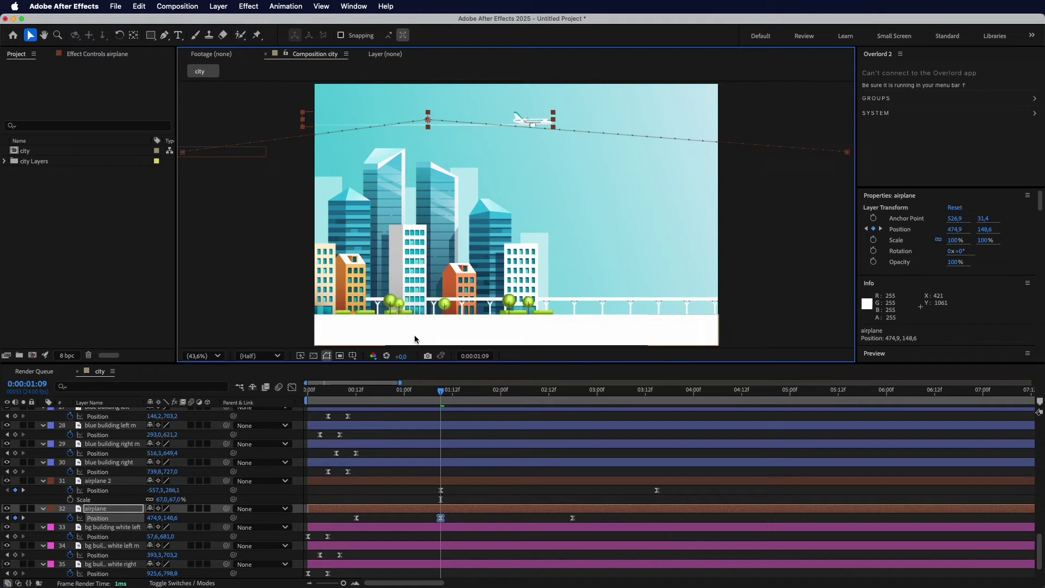
{"action": "key", "text": "super+z"}
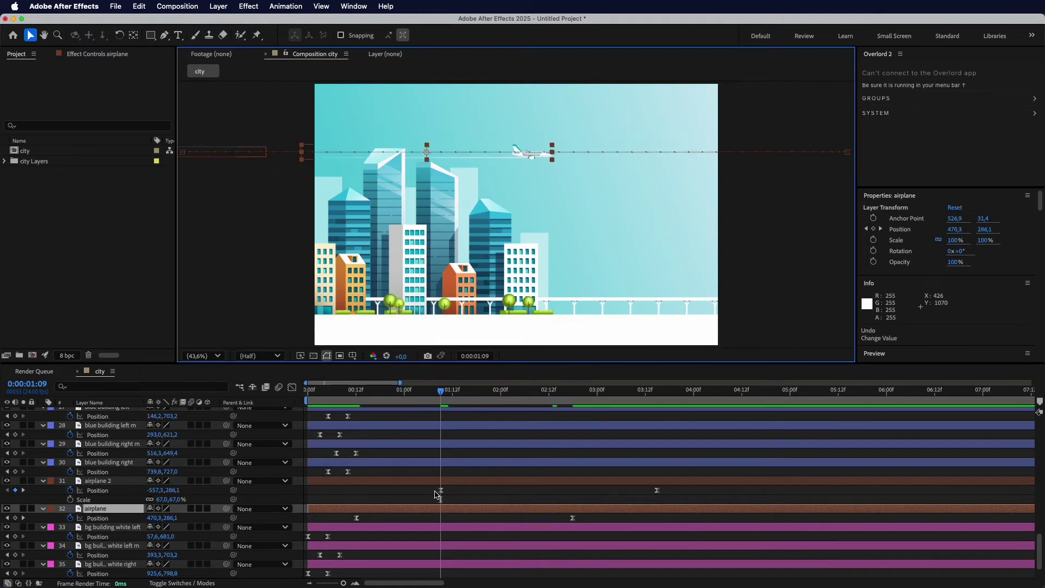
{"action": "left_click_drag", "start_coordinate": [428, 488], "coordinate": [679, 497]}
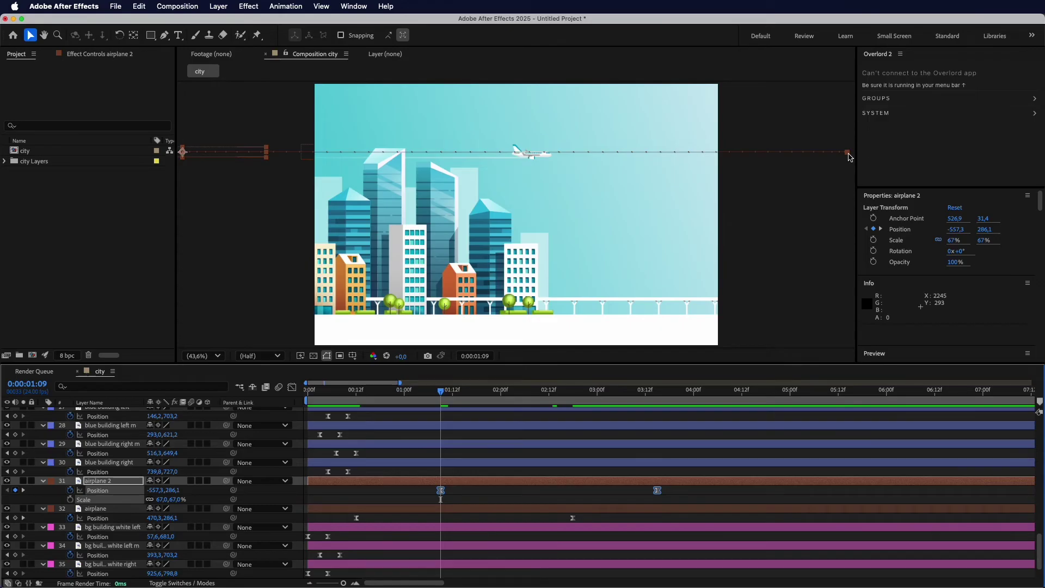
{"action": "left_click_drag", "start_coordinate": [849, 156], "coordinate": [847, 123]}
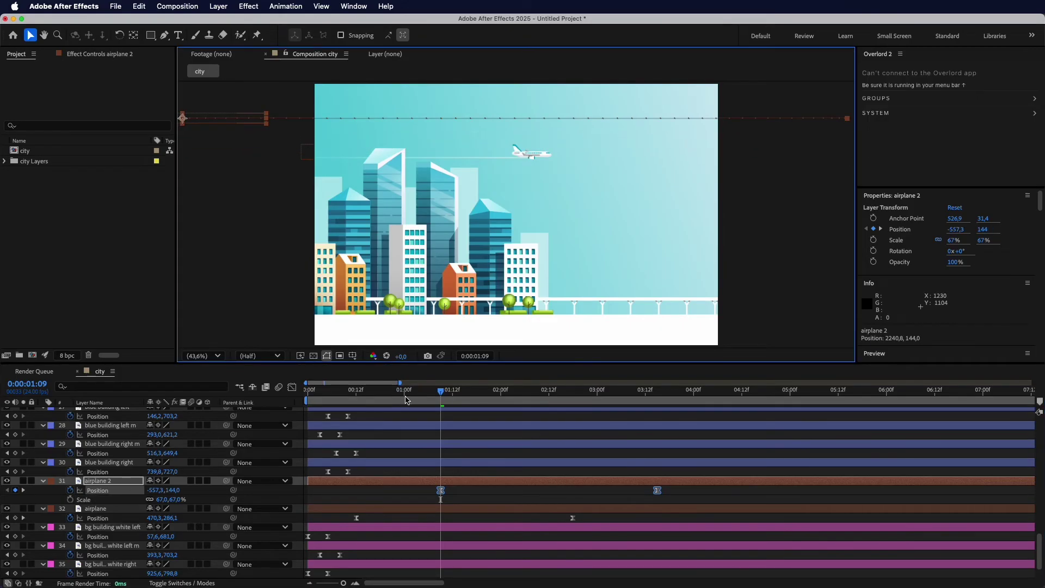
{"action": "left_click", "coordinate": [371, 390]}
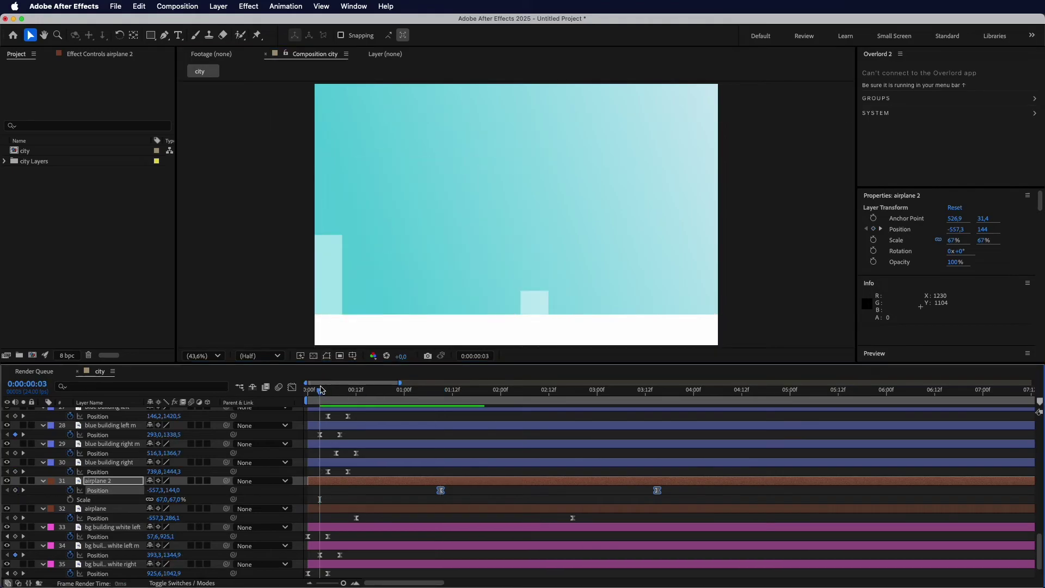
{"action": "key", "text": "space"}
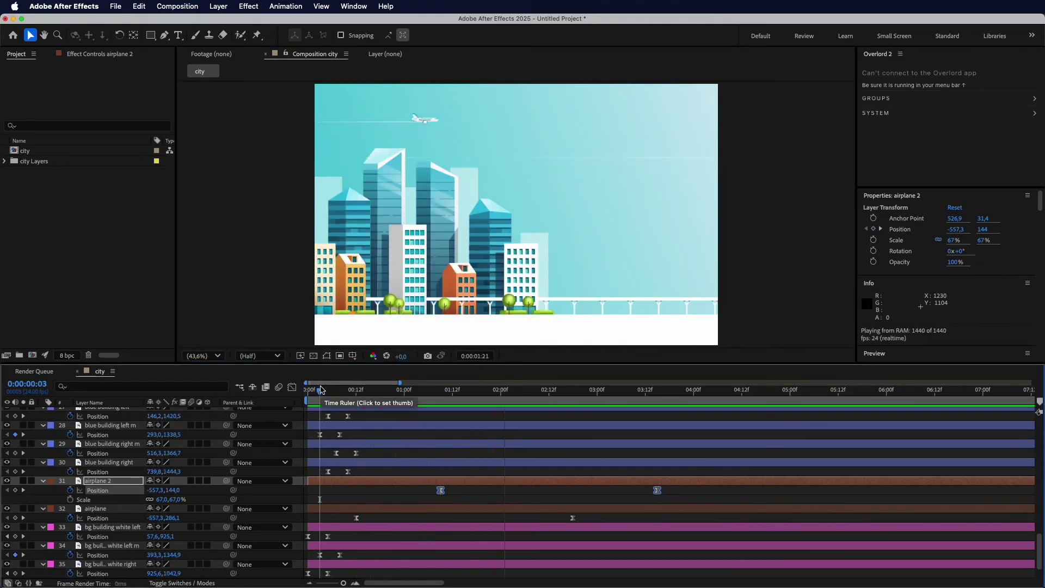
{"action": "key", "text": "space"}
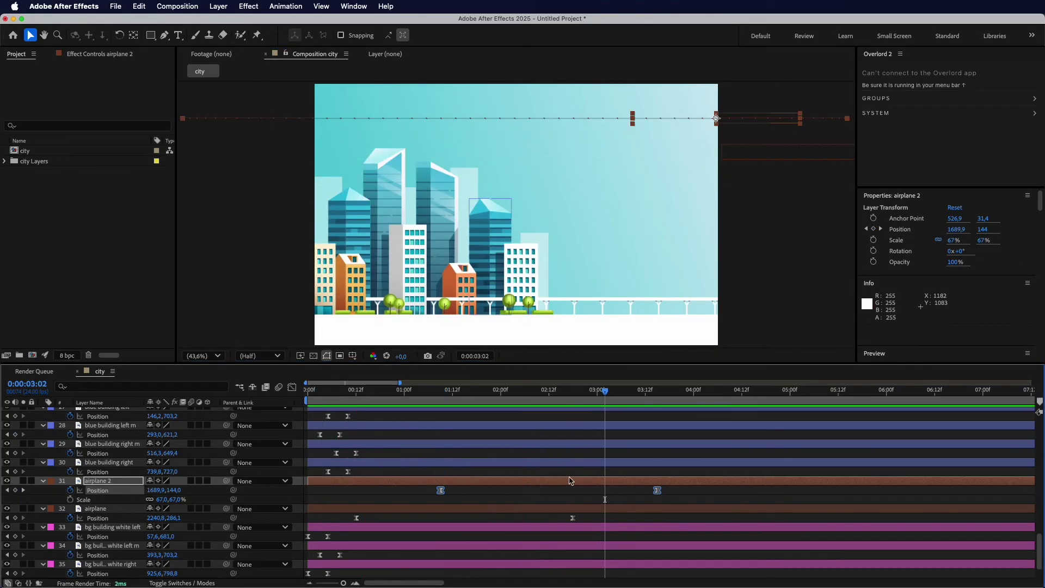
{"action": "key", "text": "super+shift+a"}
{"action": "scroll", "coordinate": [489, 485], "scroll_direction": "up", "scroll_amount": 10}
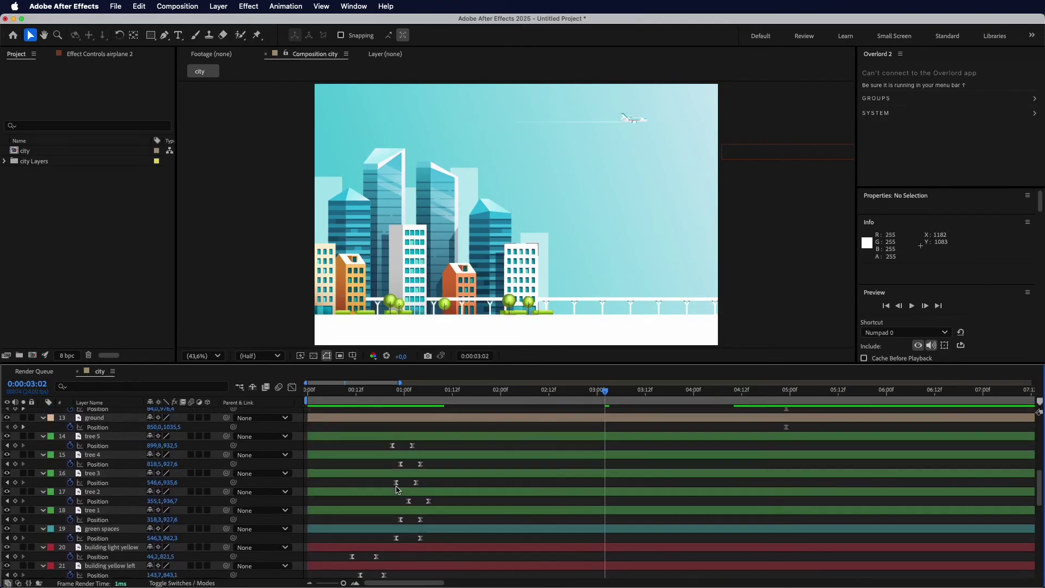
Show the train and start it off-frame right (X 2046.7) at 1:06.
{"action": "scroll", "coordinate": [396, 489], "scroll_direction": "up", "scroll_amount": 5}
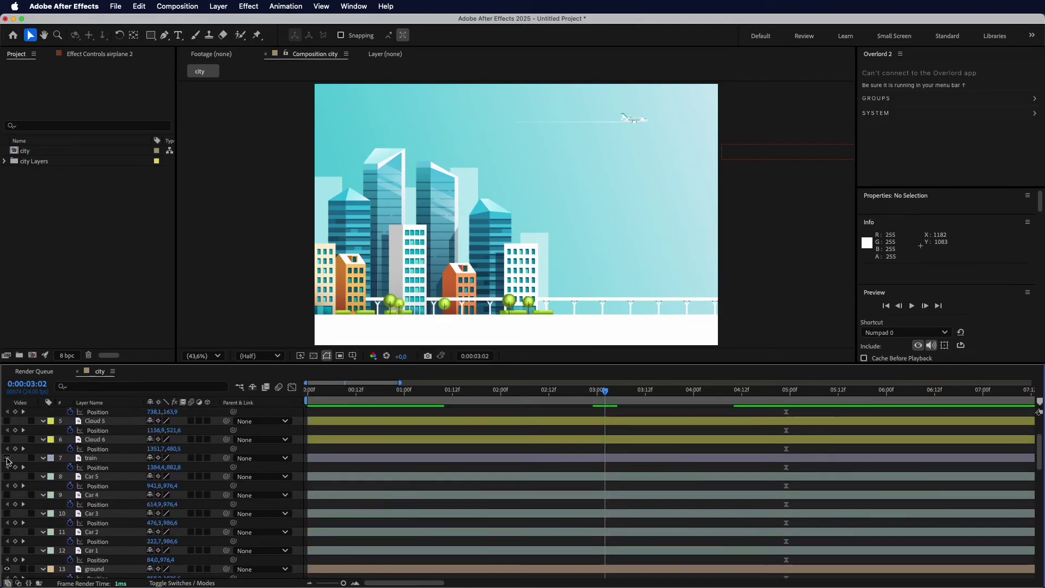
{"action": "left_click", "coordinate": [7, 459]}
{"action": "left_click", "coordinate": [633, 460]}
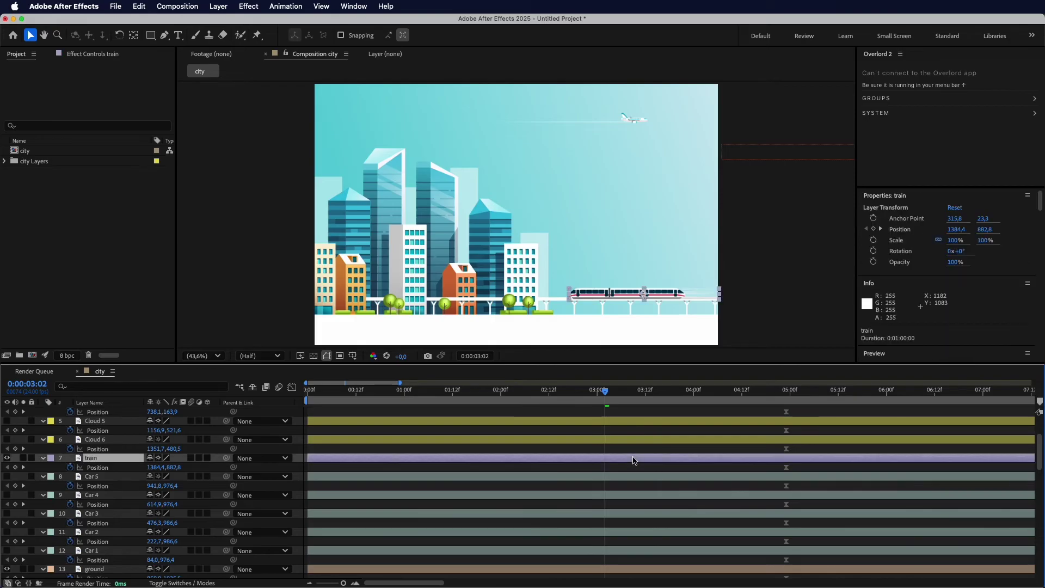
{"action": "key", "text": "space"}
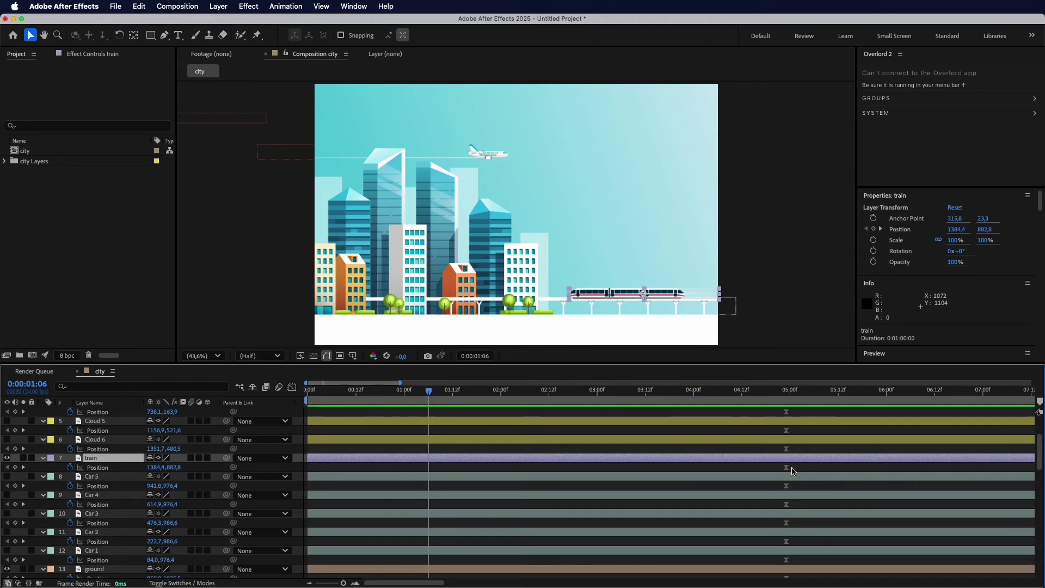
{"action": "left_click_drag", "start_coordinate": [787, 467], "coordinate": [428, 466]}
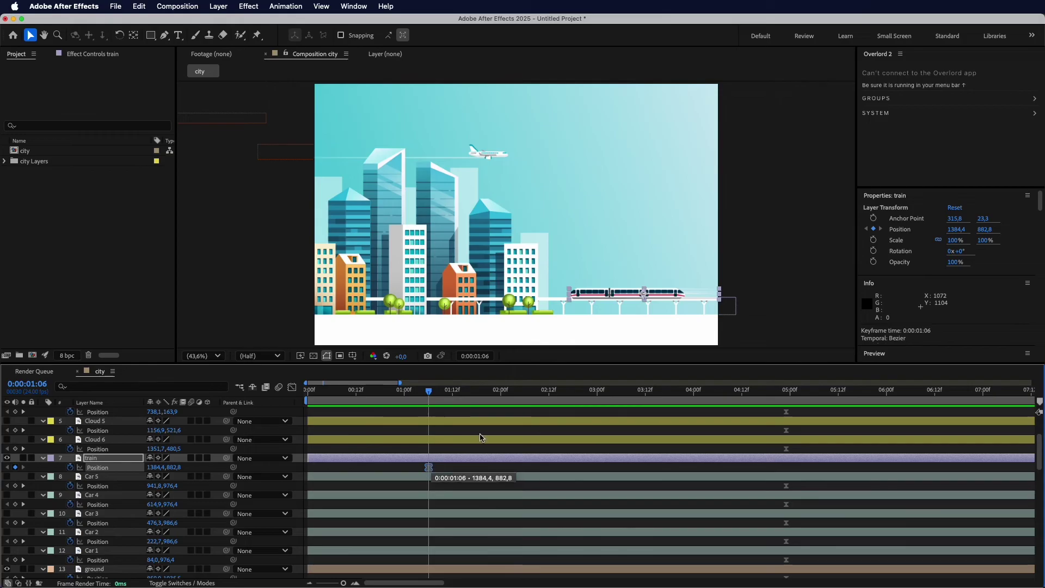
{"action": "left_click_drag", "start_coordinate": [592, 294], "coordinate": [740, 292]}
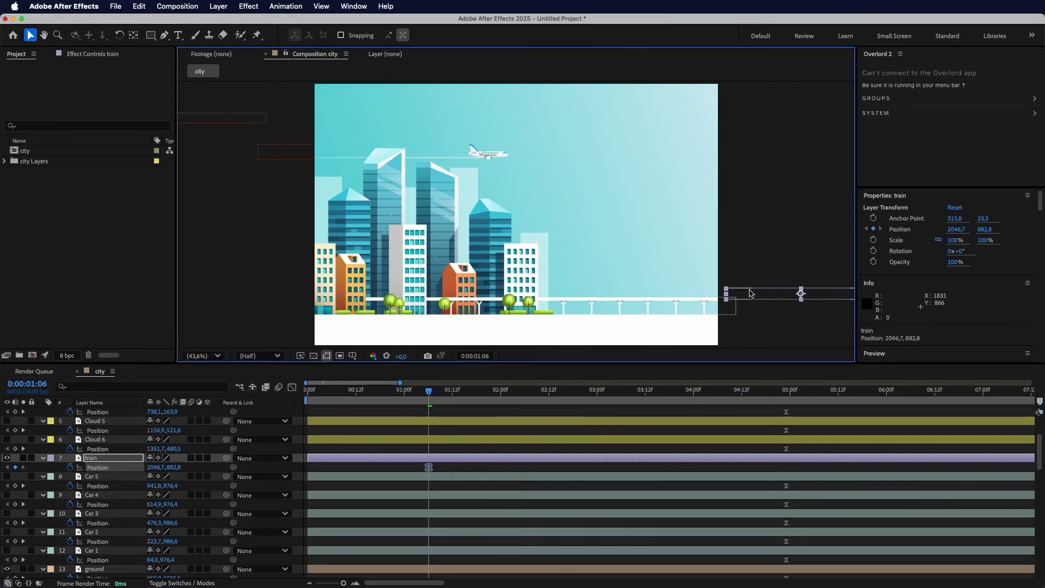
At 3:06, move the train off-frame left (X -389.3) and preview from the start.
{"action": "left_click_drag", "start_coordinate": [429, 396], "coordinate": [533, 401]}
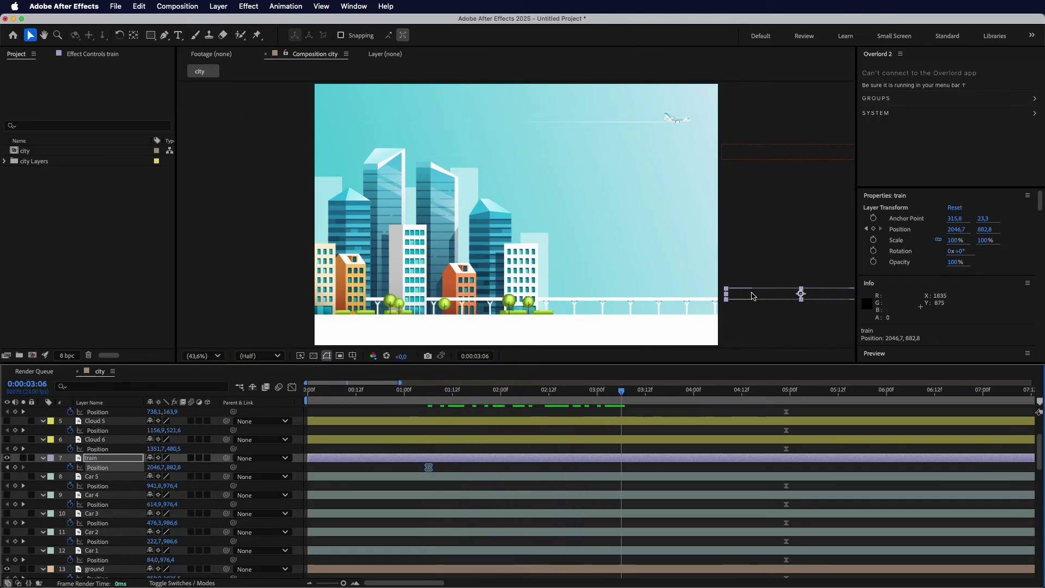
{"action": "left_click_drag", "start_coordinate": [751, 295], "coordinate": [209, 305]}
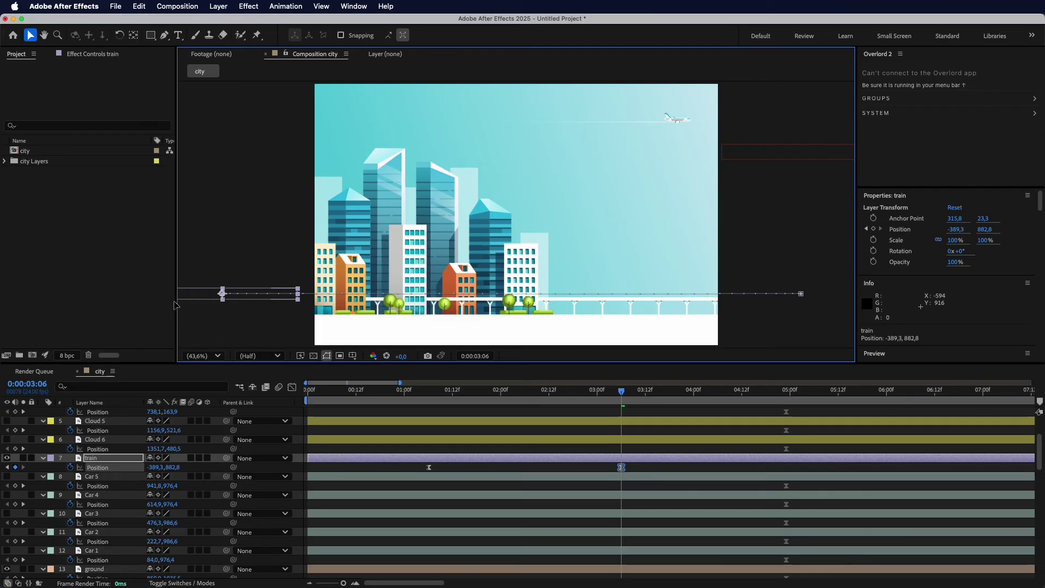
{"action": "left_click", "coordinate": [321, 397]}
{"action": "key", "text": "space"}
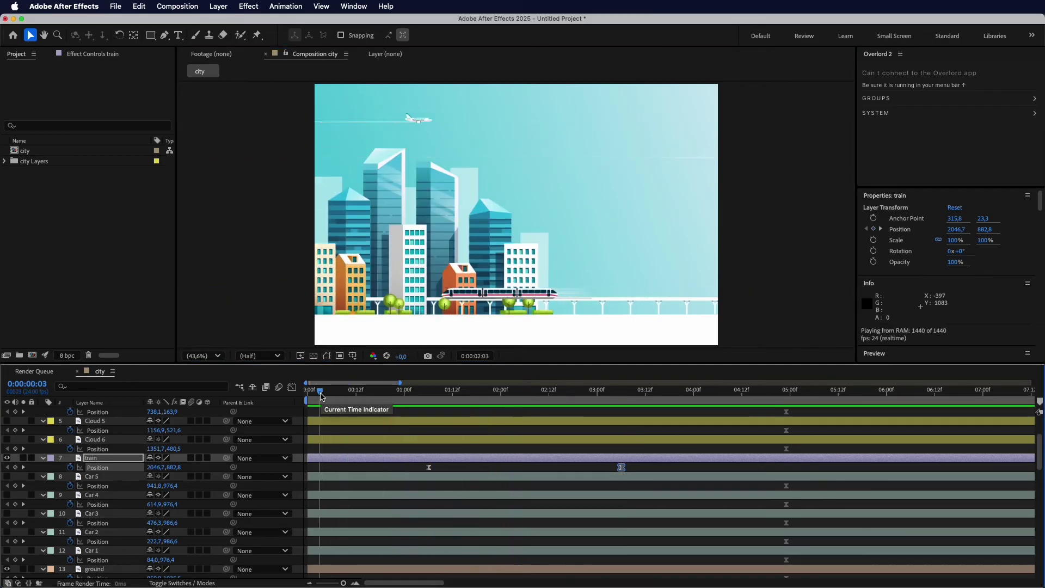
{"action": "key", "text": "space"}
Move the train layer down the stack to just below the bridge, then preview.
{"action": "left_click", "coordinate": [120, 458]}
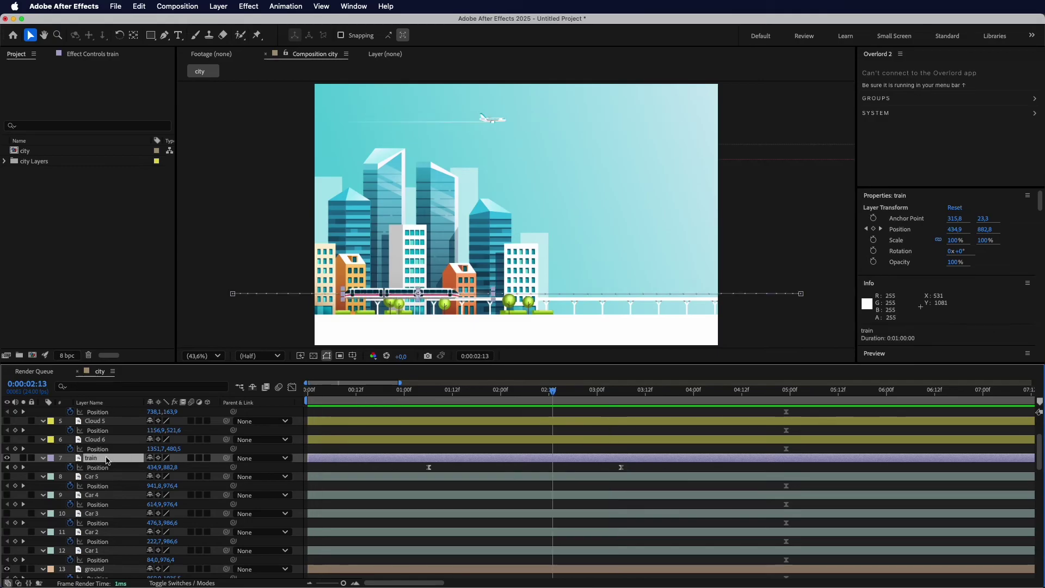
{"action": "left_click_drag", "start_coordinate": [106, 461], "coordinate": [131, 542]}
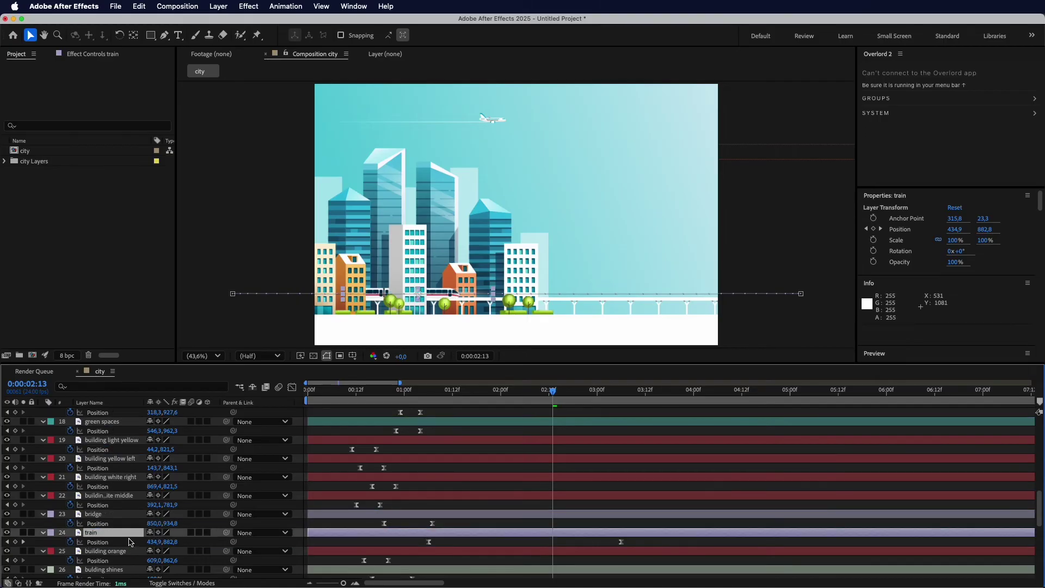
{"action": "left_click", "coordinate": [334, 395]}
{"action": "key", "text": "space"}
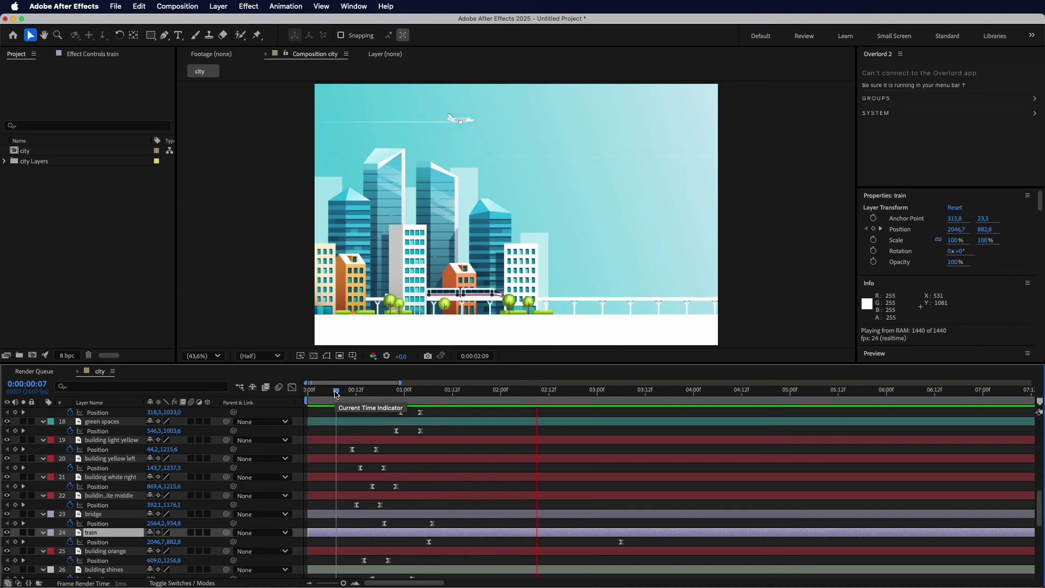
{"action": "key", "text": "space"}
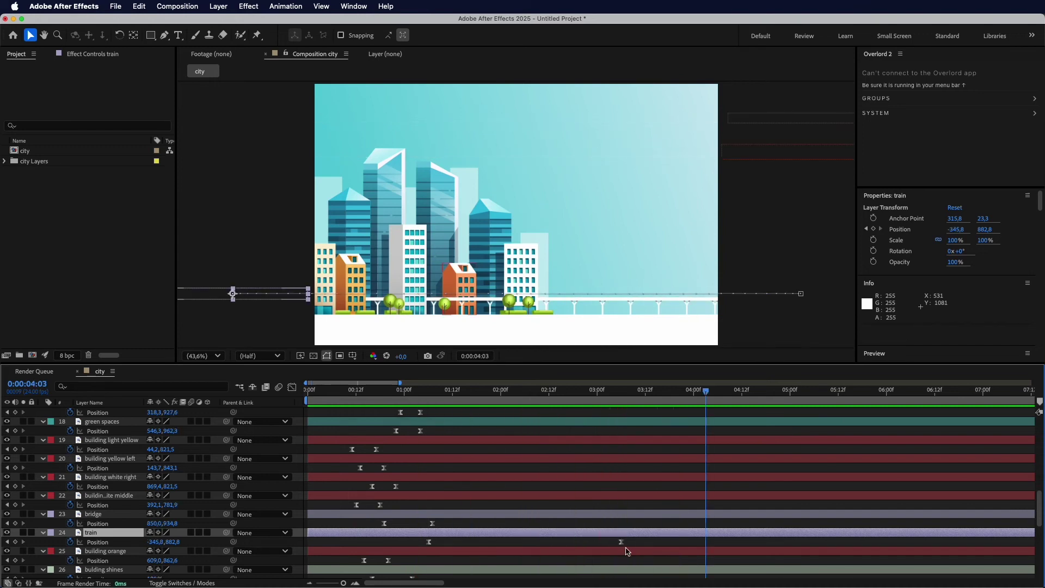
Drag the train's end Position keyframe progressively later to slow its crossing, previewing the result.
{"action": "left_click_drag", "start_coordinate": [620, 542], "coordinate": [653, 544]}
{"action": "left_click", "coordinate": [320, 393]}
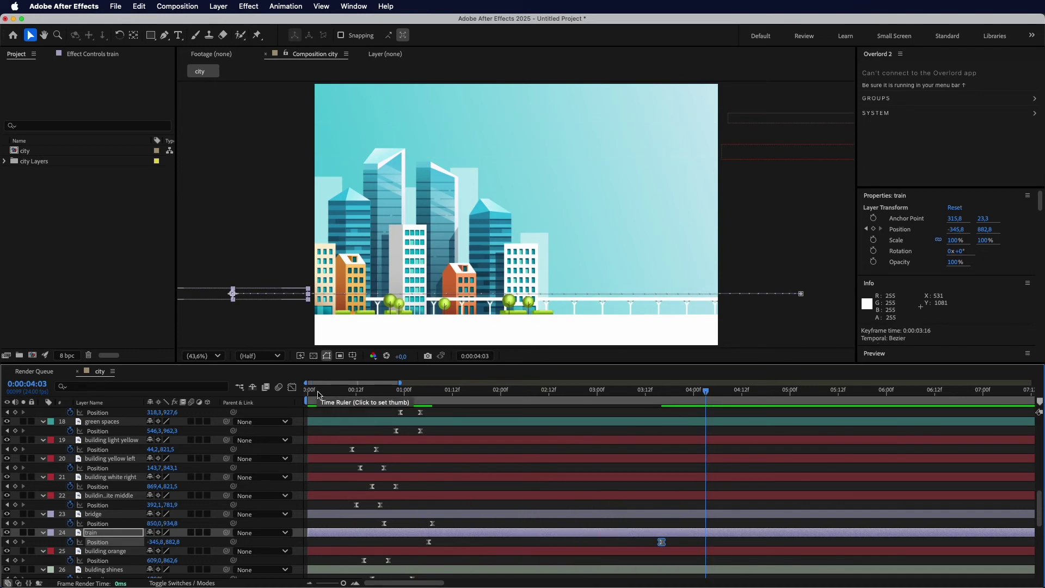
{"action": "key", "text": "space"}
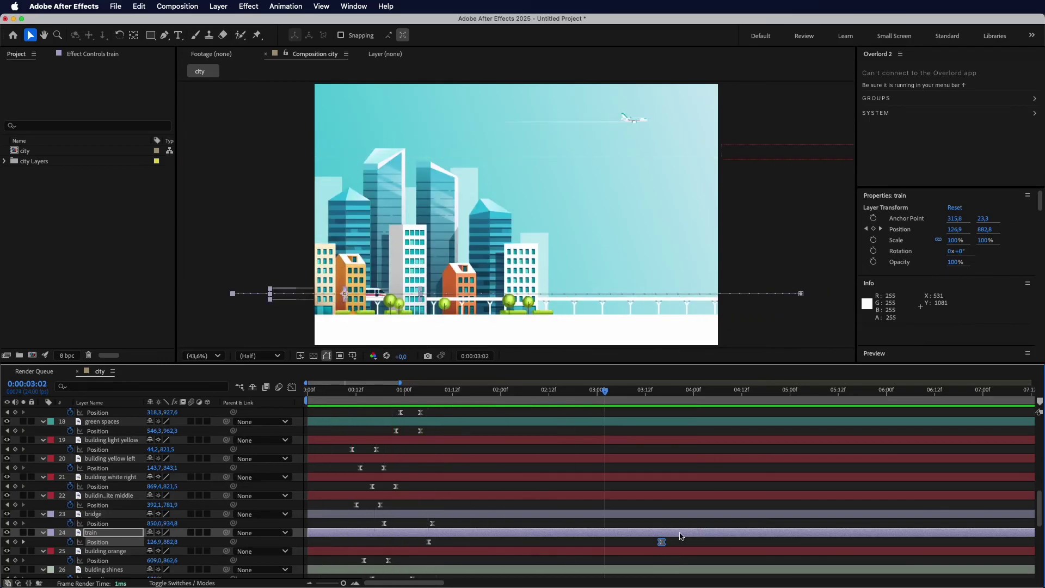
{"action": "left_click_drag", "start_coordinate": [661, 542], "coordinate": [801, 551]}
{"action": "key", "text": "space"}
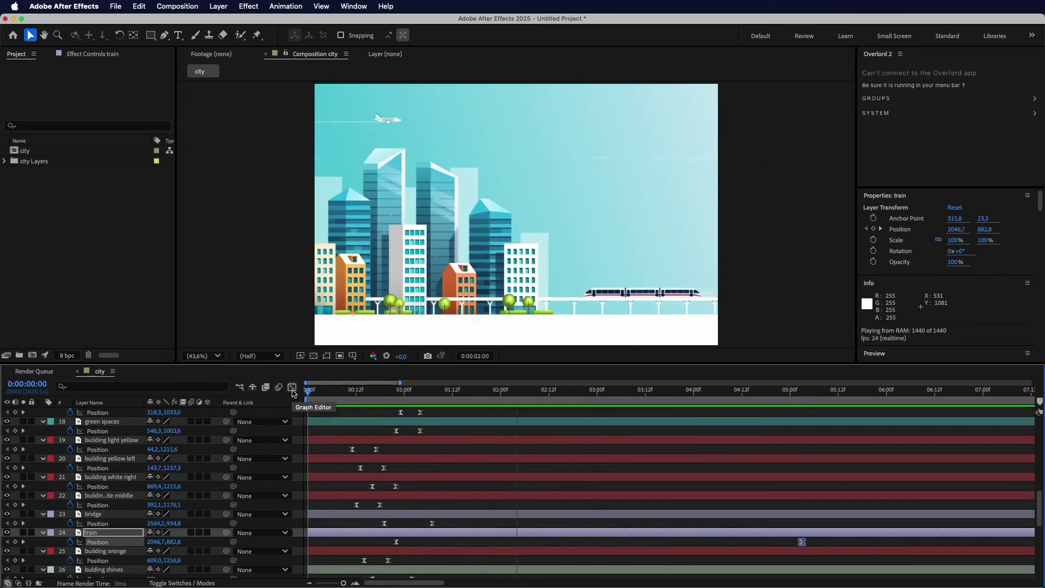
Show all six cloud layers, move their 5:00 keyframes to 1:07, and set the time to 0:00:00:16.
{"action": "scroll", "coordinate": [501, 487], "scroll_direction": "up", "scroll_amount": 5}
{"action": "scroll", "coordinate": [450, 463], "scroll_direction": "up", "scroll_amount": 5}
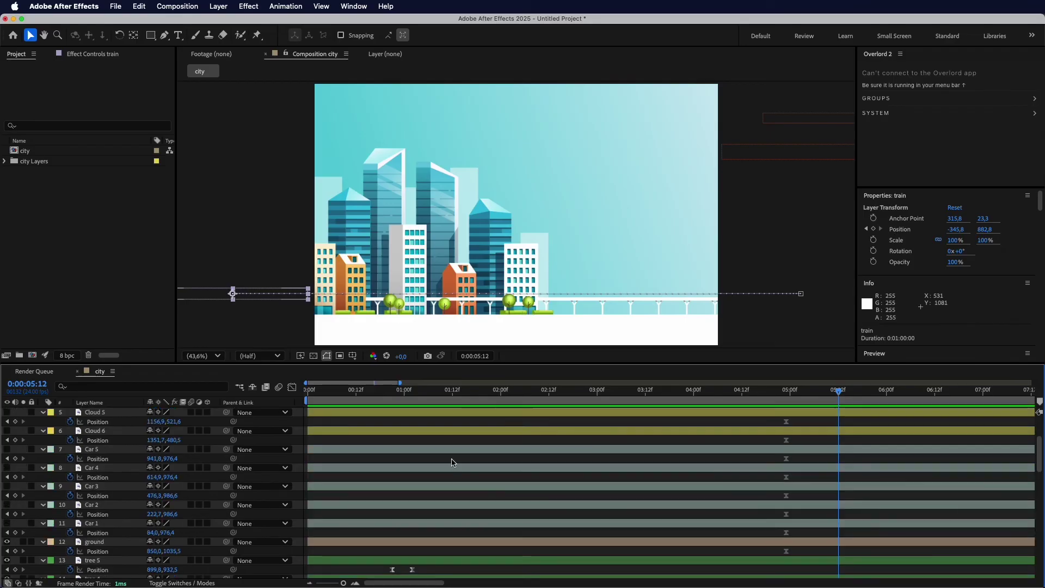
{"action": "left_click", "coordinate": [363, 504]}
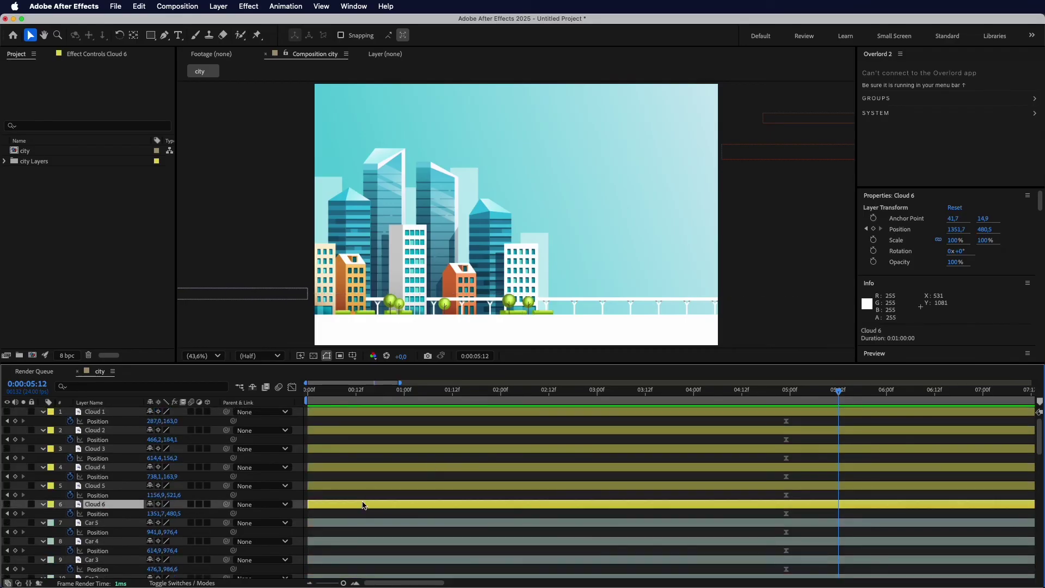
{"action": "left_click", "coordinate": [372, 415], "text": "shift"}
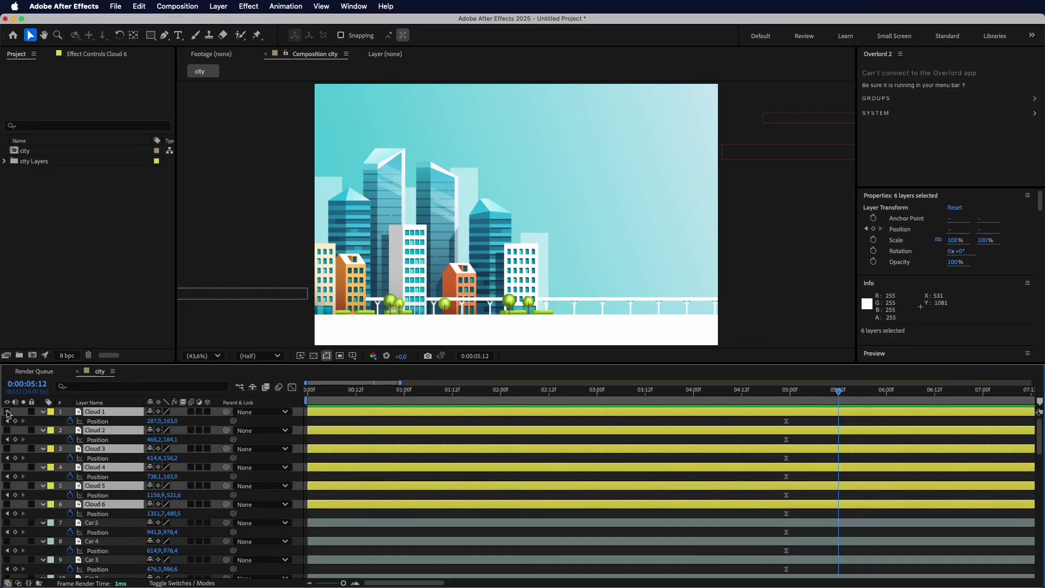
{"action": "left_click", "coordinate": [7, 412]}
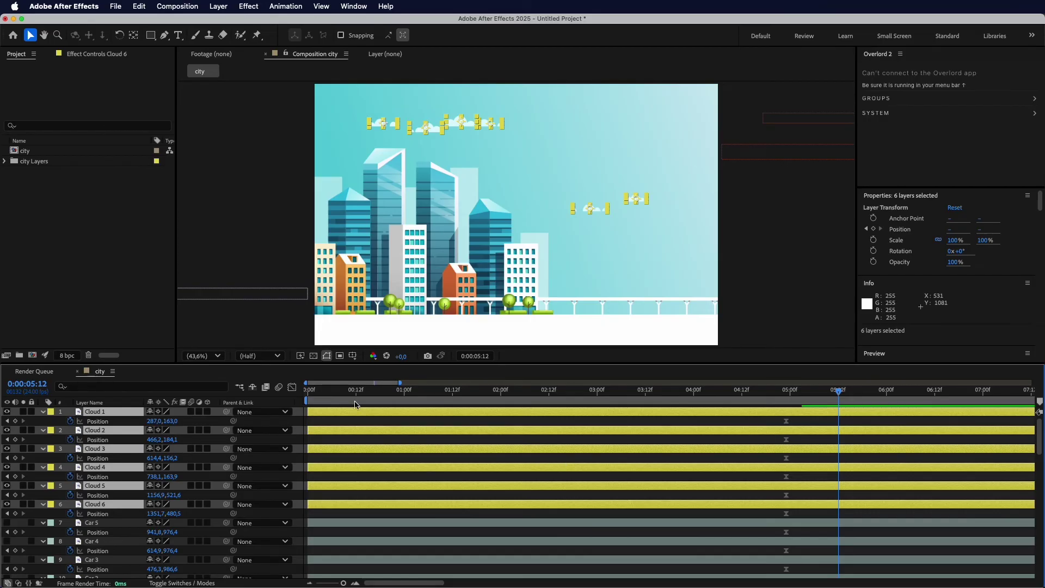
{"action": "mouse_move", "coordinate": [438, 400]}
{"action": "left_mouse_down"}
{"action": "mouse_move", "coordinate": [550, 399]}
{"action": "mouse_move", "coordinate": [335, 404]}
{"action": "mouse_move", "coordinate": [432, 409]}
{"action": "left_mouse_up"}
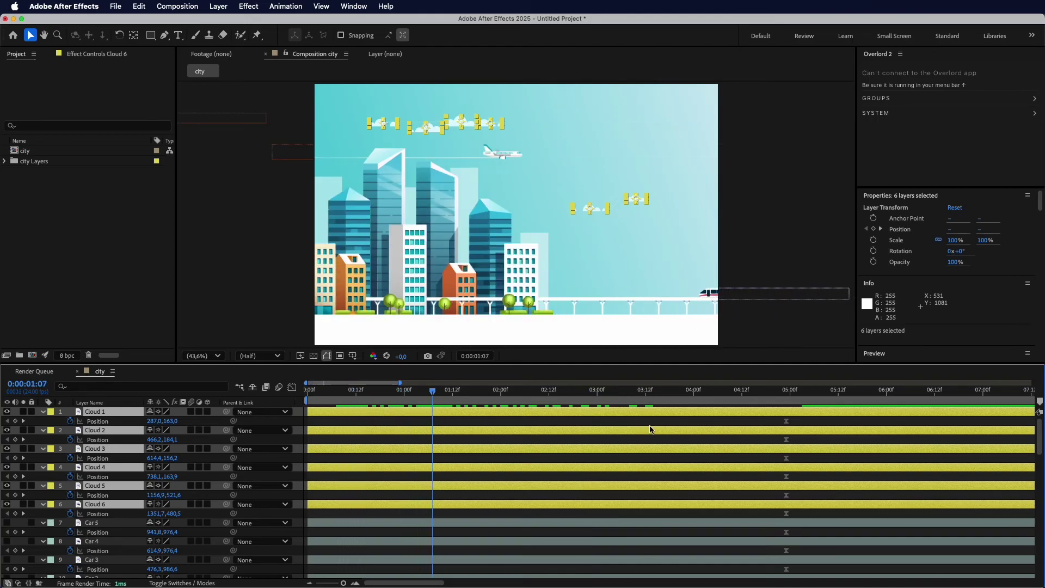
{"action": "left_click_drag", "start_coordinate": [817, 424], "coordinate": [776, 516]}
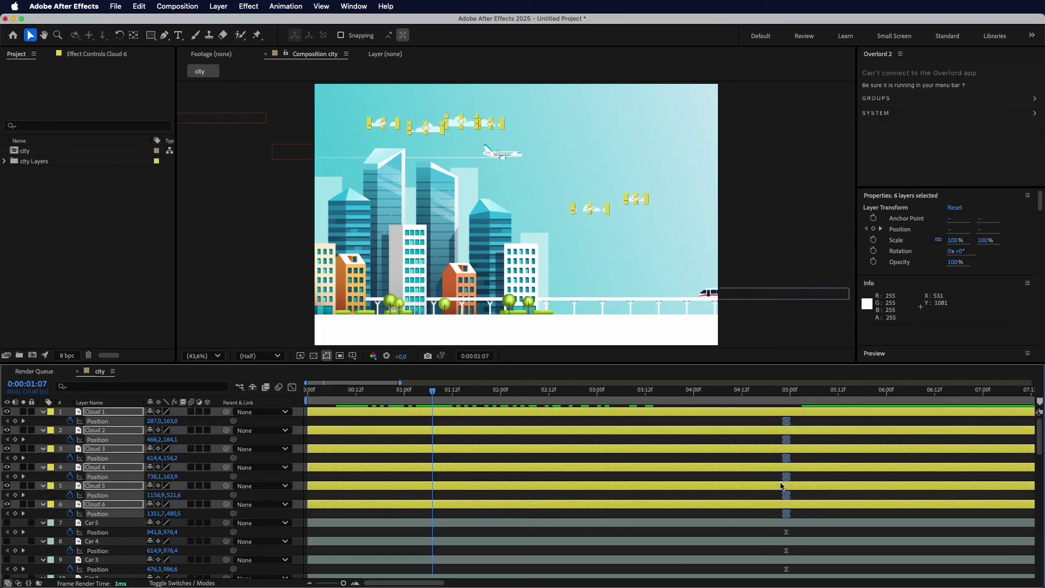
{"action": "left_click_drag", "start_coordinate": [786, 476], "coordinate": [433, 477]}
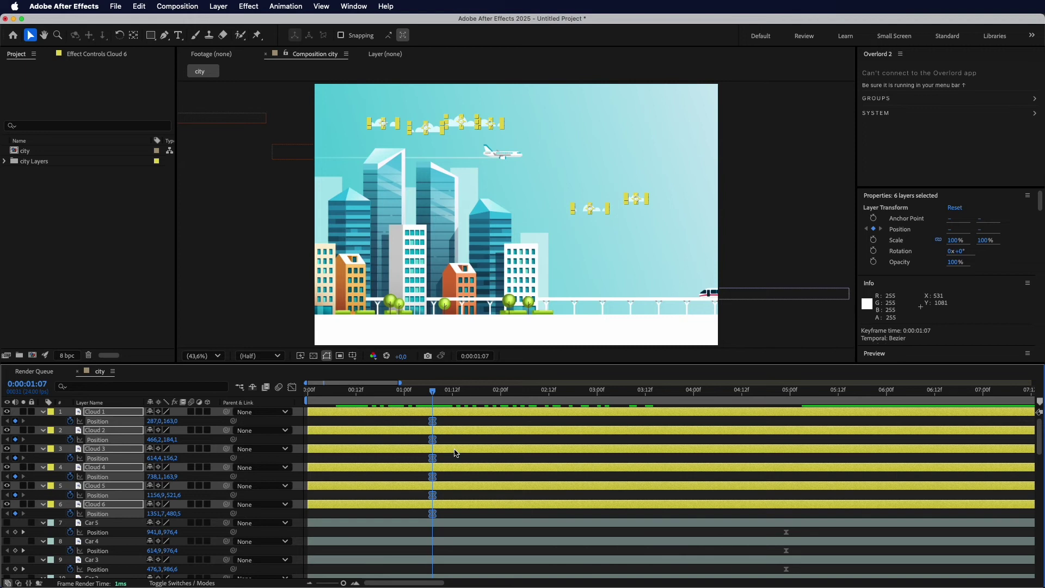
{"action": "left_click", "coordinate": [459, 464]}
{"action": "left_click", "coordinate": [460, 447]}
Drag Clouds 1–3 beyond the left edge and Clouds 4–6 beyond the right, then preview.
{"action": "left_click", "coordinate": [373, 393]}
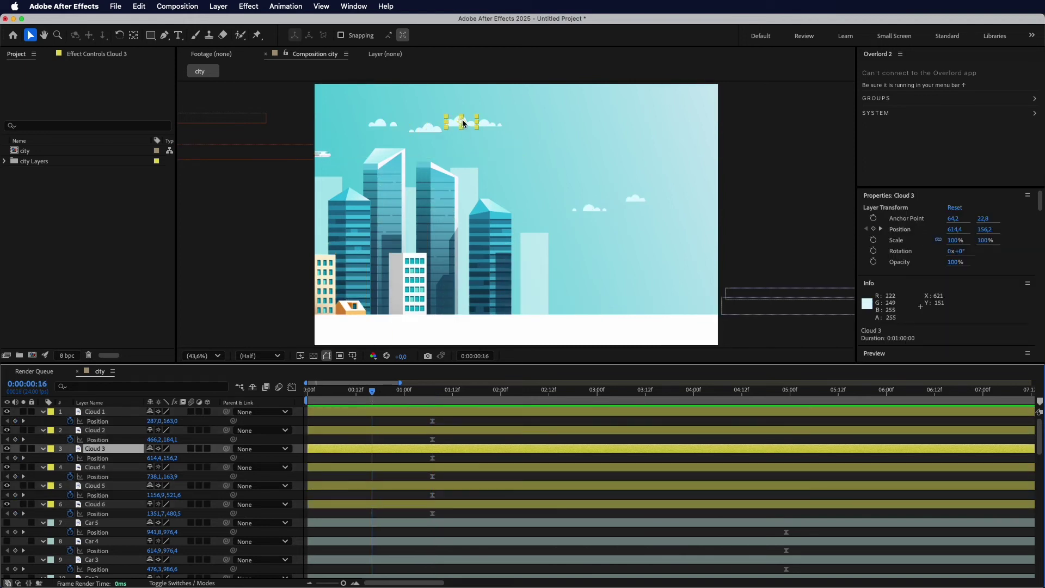
{"action": "left_click_drag", "start_coordinate": [461, 122], "coordinate": [319, 124]}
{"action": "left_click_drag", "start_coordinate": [429, 126], "coordinate": [297, 126]}
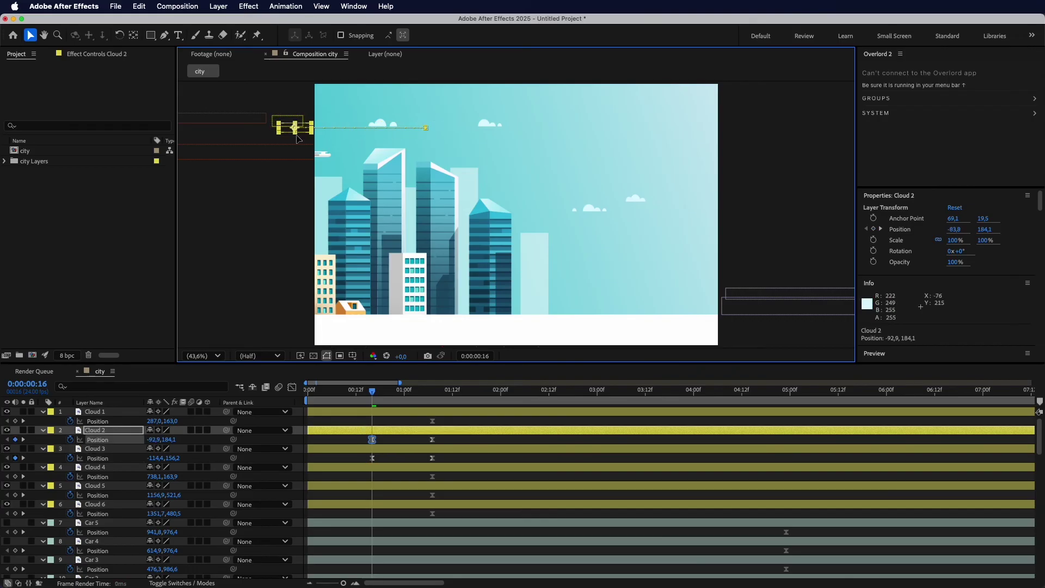
{"action": "left_click_drag", "start_coordinate": [492, 123], "coordinate": [737, 120]}
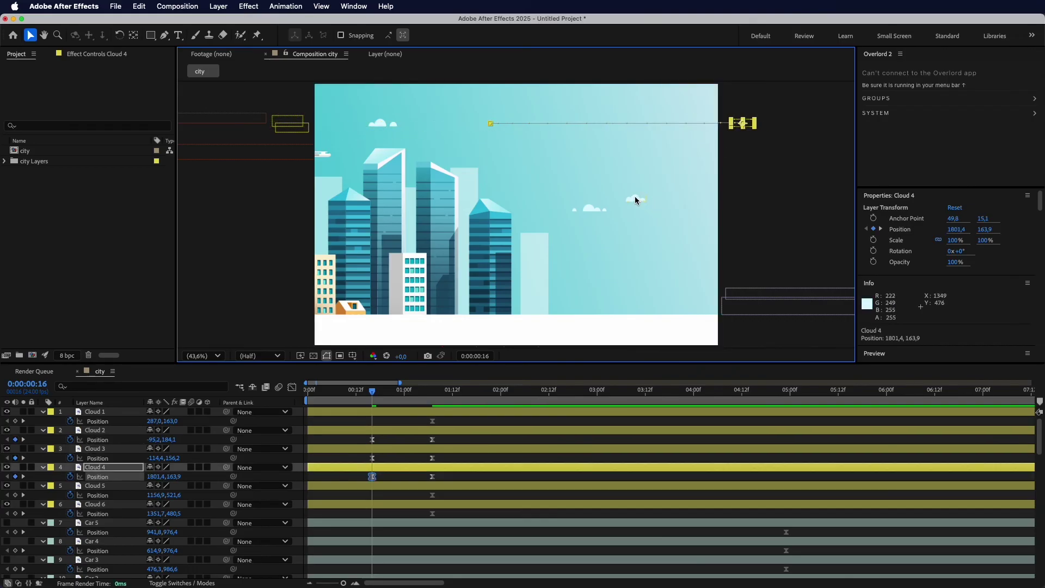
{"action": "left_click_drag", "start_coordinate": [634, 196], "coordinate": [752, 195]}
{"action": "left_click_drag", "start_coordinate": [591, 210], "coordinate": [742, 227]}
{"action": "left_click_drag", "start_coordinate": [385, 123], "coordinate": [240, 123]}
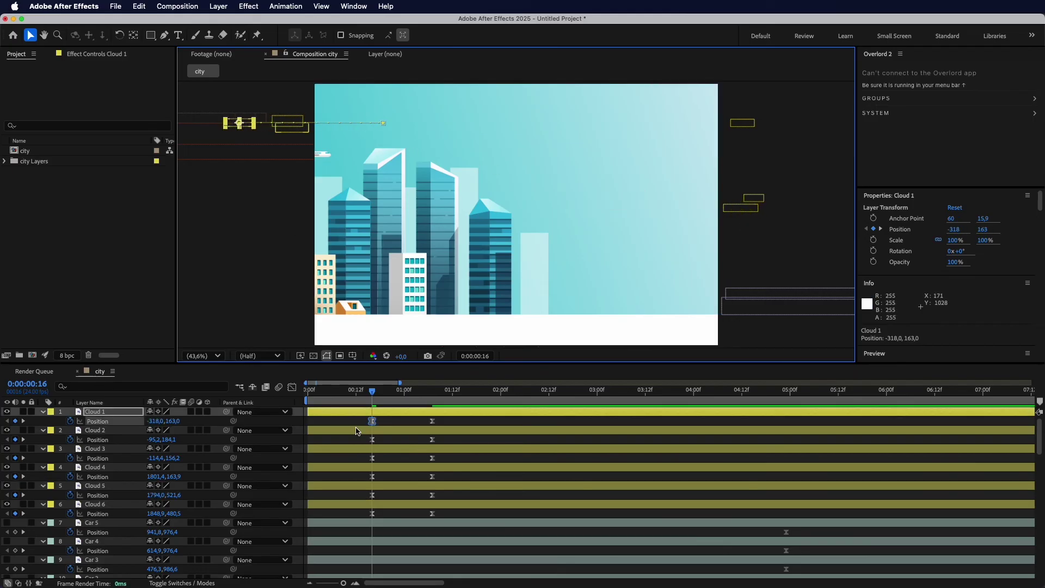
{"action": "key", "text": "space"}
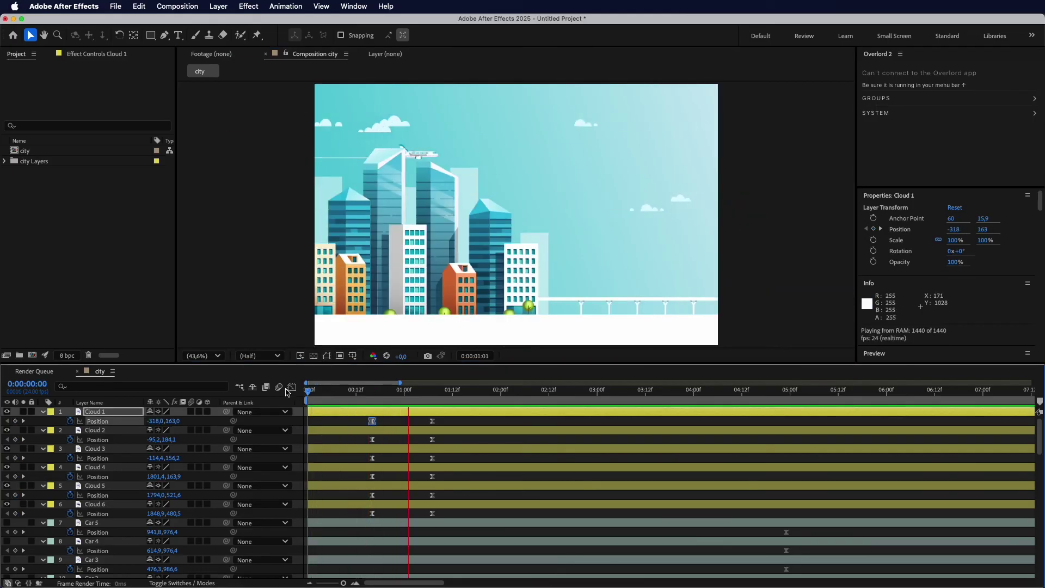
Move the clouds' second keyframes later to 03:06 and preview from the start.
{"action": "key", "text": "space"}
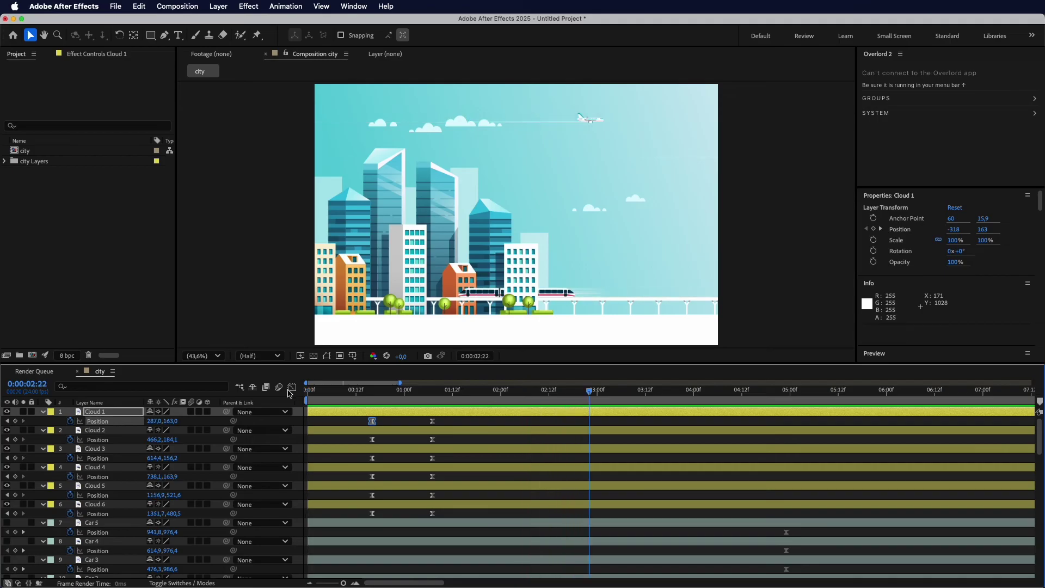
{"action": "left_click_drag", "start_coordinate": [403, 416], "coordinate": [621, 513]}
{"action": "key", "text": "Home"}
{"action": "key", "text": "space"}
{"action": "key", "text": "alt+shift+Right"}
{"action": "key", "text": "alt+shift+Right"}
{"action": "key", "text": "alt+shift+Right"}
{"action": "key", "text": "alt+shift+Right"}
{"action": "key", "text": "alt+shift+Right"}
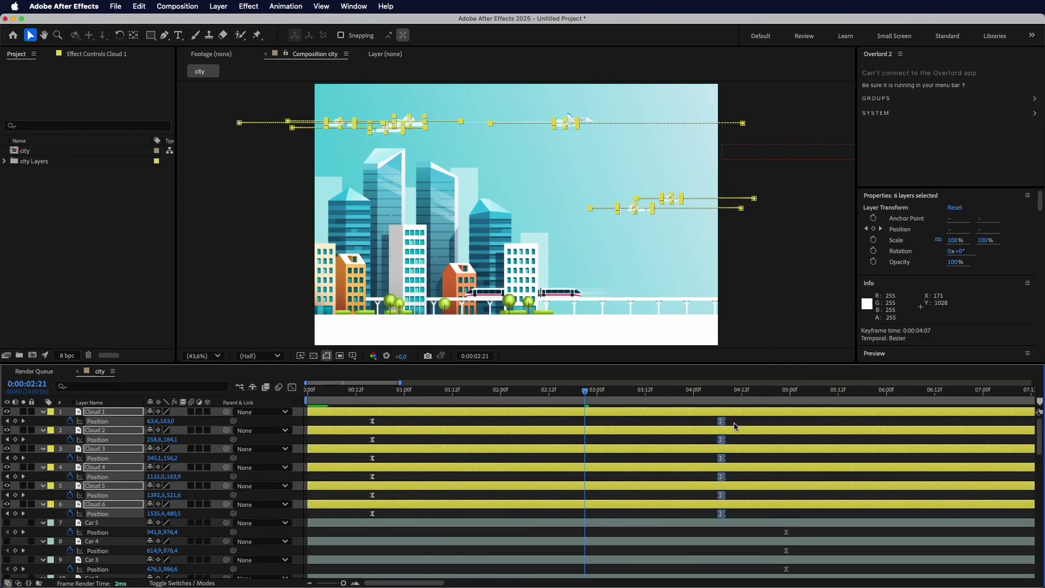
{"action": "key", "text": "space"}
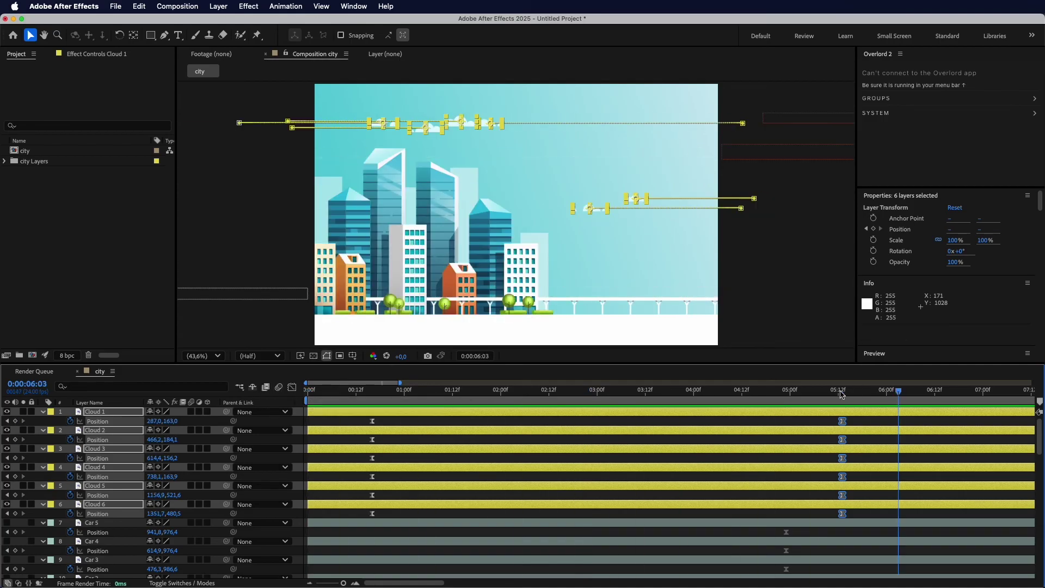
At the end keyframe, drag Clouds 4–6 off the left edge and Clouds 1–3 off the right.
{"action": "left_click", "coordinate": [633, 199]}
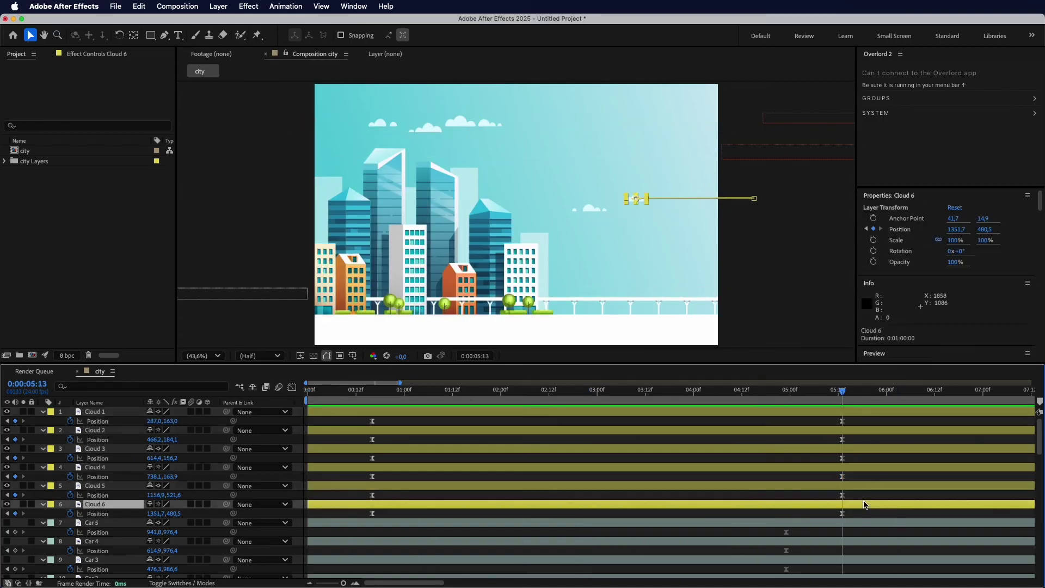
{"action": "left_click_drag", "start_coordinate": [634, 199], "coordinate": [305, 199]}
{"action": "left_click_drag", "start_coordinate": [599, 215], "coordinate": [298, 214]}
{"action": "left_click_drag", "start_coordinate": [490, 121], "coordinate": [739, 121]}
{"action": "left_click_drag", "start_coordinate": [425, 127], "coordinate": [786, 128]}
{"action": "left_click_drag", "start_coordinate": [383, 121], "coordinate": [743, 119]}
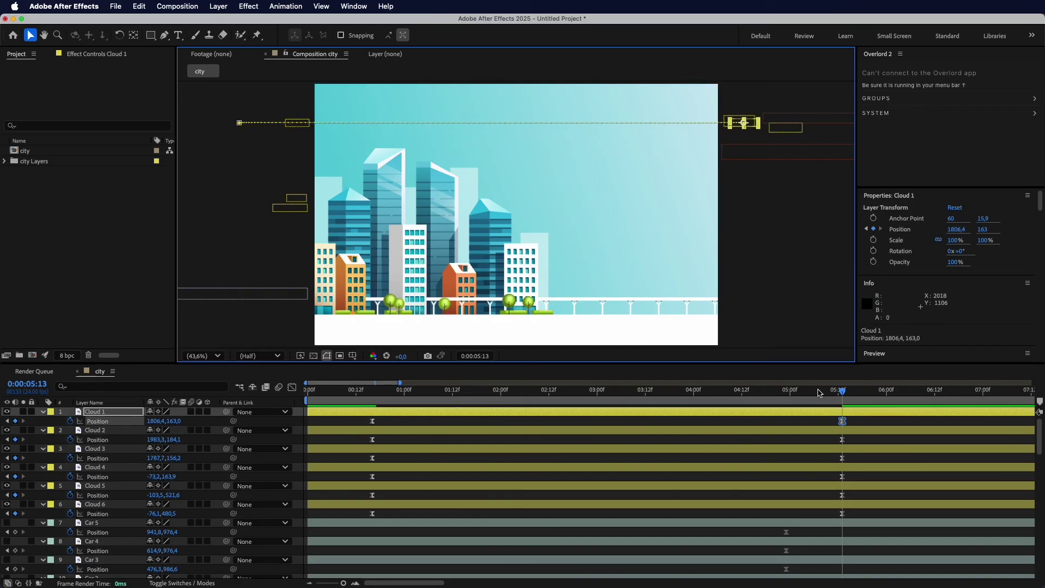
Push all six clouds' end keyframes out to about 11 seconds and preview the slower drift.
{"action": "left_click_drag", "start_coordinate": [863, 420], "coordinate": [833, 519]}
{"action": "left_click_drag", "start_coordinate": [844, 439], "coordinate": [1034, 441]}
{"action": "key", "text": "minus"}
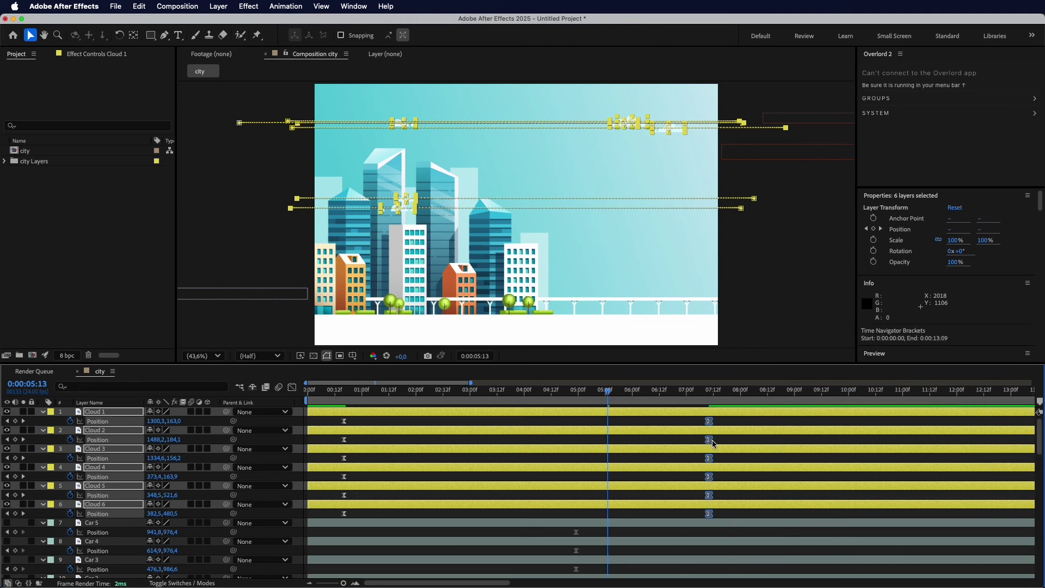
{"action": "left_click_drag", "start_coordinate": [714, 444], "coordinate": [919, 444]}
{"action": "key", "text": "space"}
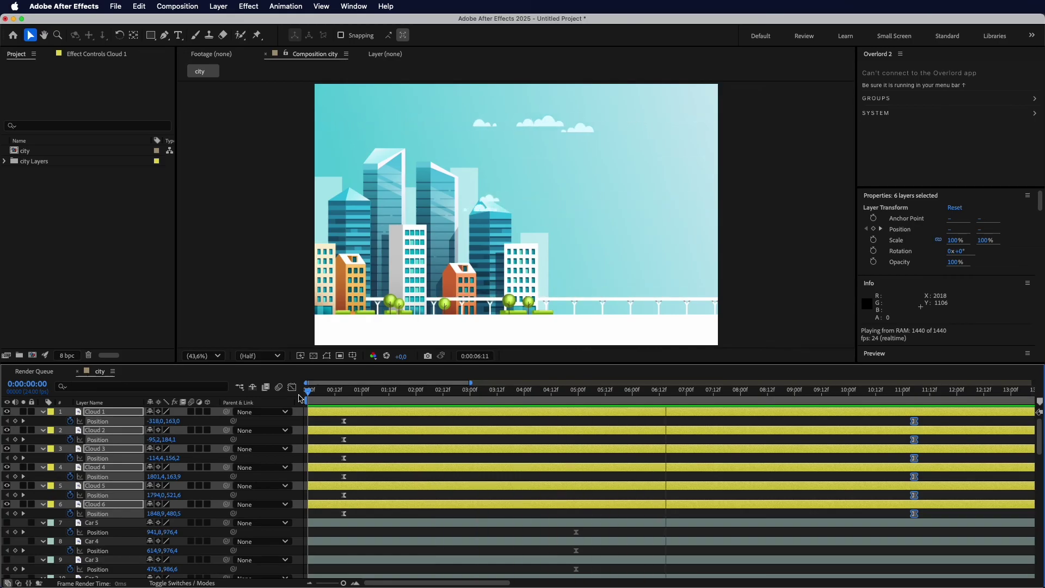
Drag the six cloud layers to positions 31–36 just above bg gradient and preview from the start.
{"action": "key", "text": "space"}
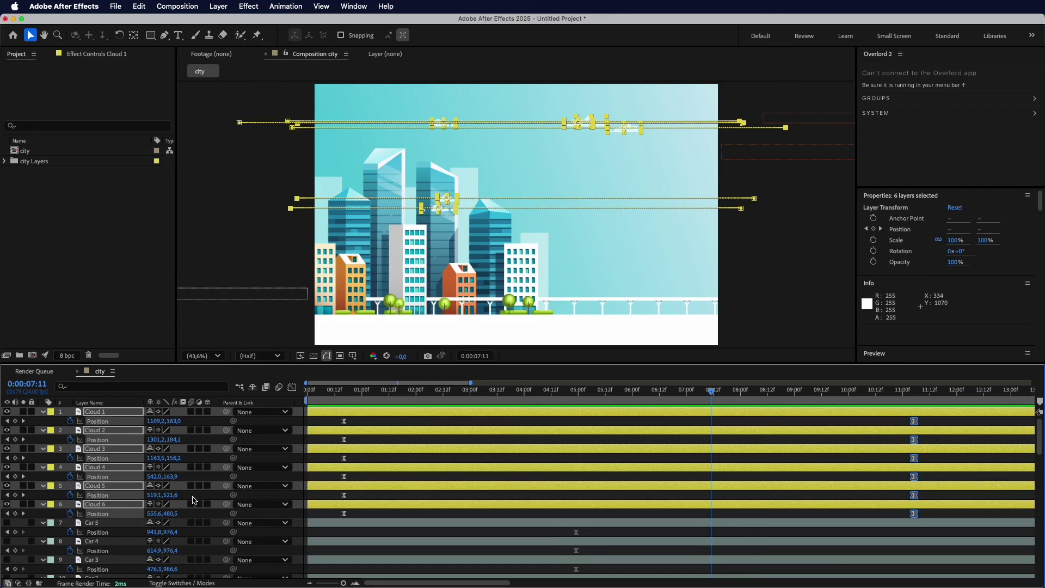
{"action": "left_click_drag", "start_coordinate": [113, 466], "coordinate": [115, 561]}
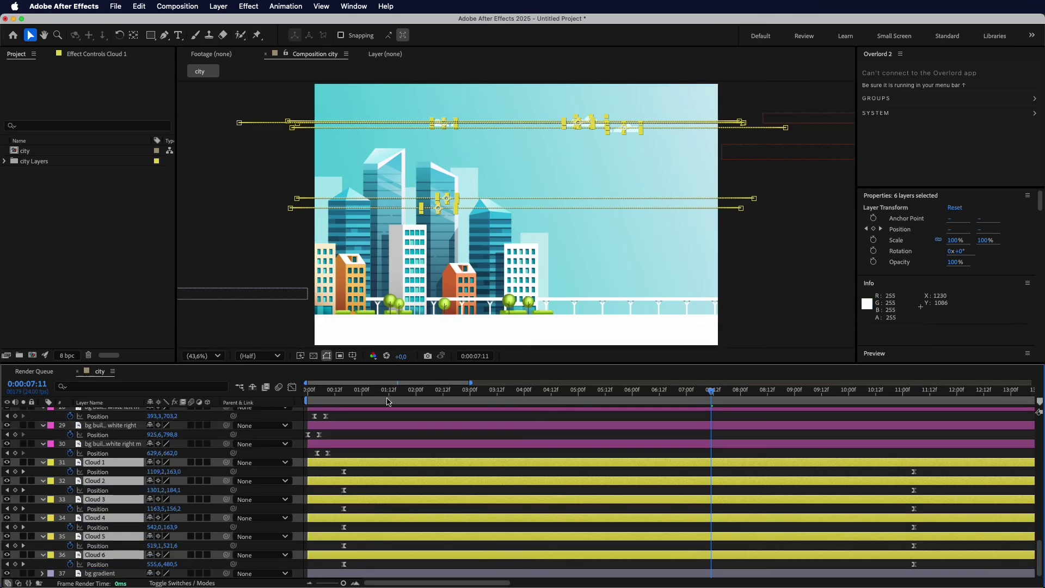
{"action": "key", "text": "Home"}
{"action": "key", "text": "space"}
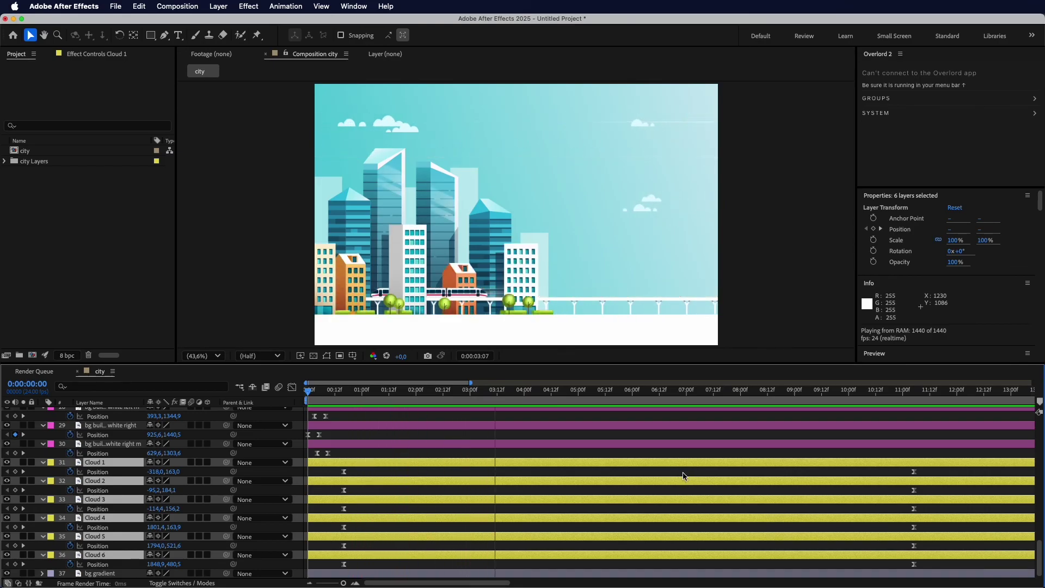
{"action": "key", "text": "space"}
Lower Cloud 2's whole motion path in the sky and preview it.
{"action": "left_click", "coordinate": [543, 474]}
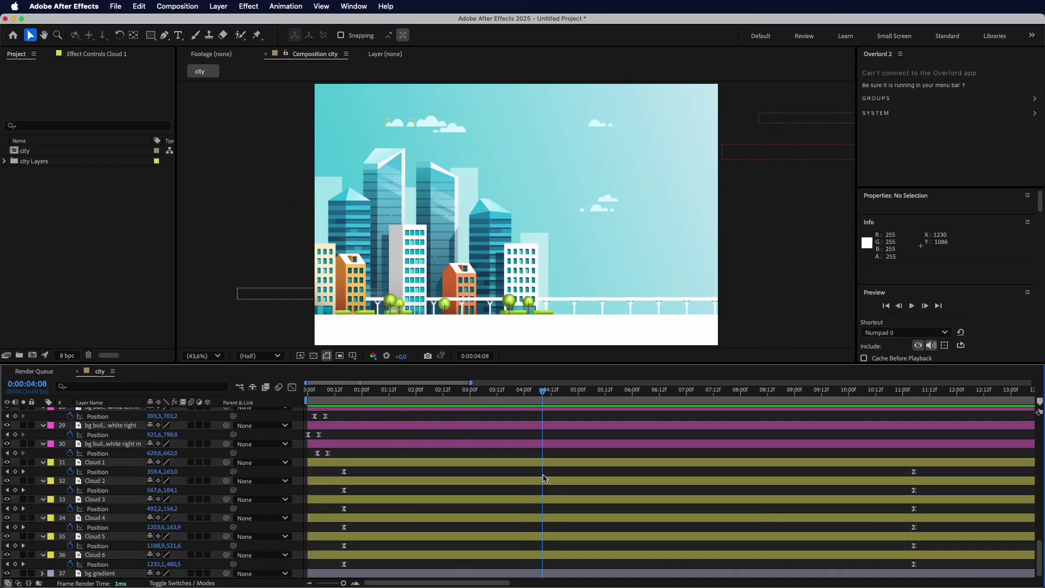
{"action": "left_click", "coordinate": [556, 482]}
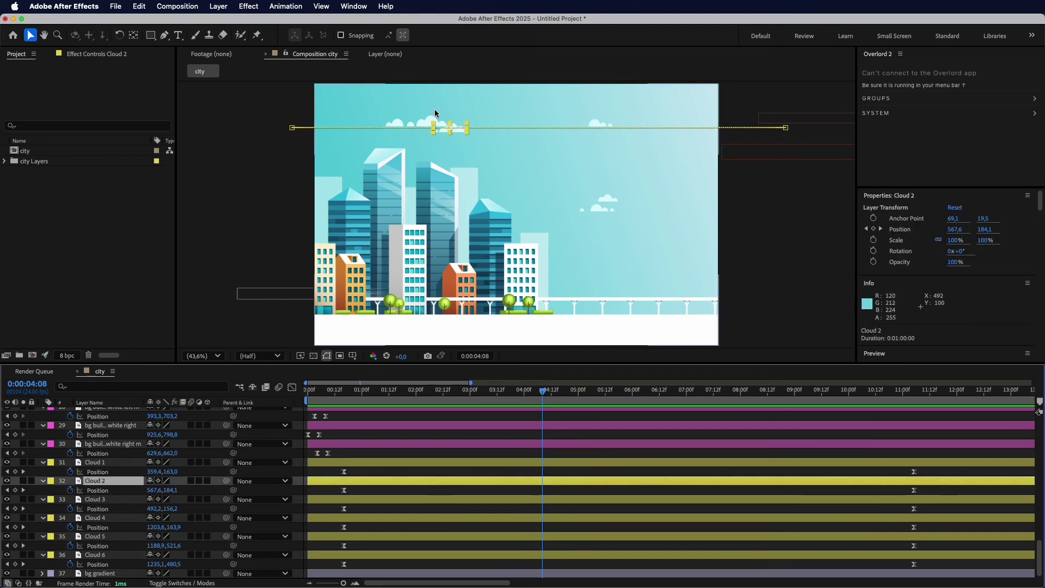
{"action": "left_click_drag", "start_coordinate": [335, 494], "coordinate": [949, 495]}
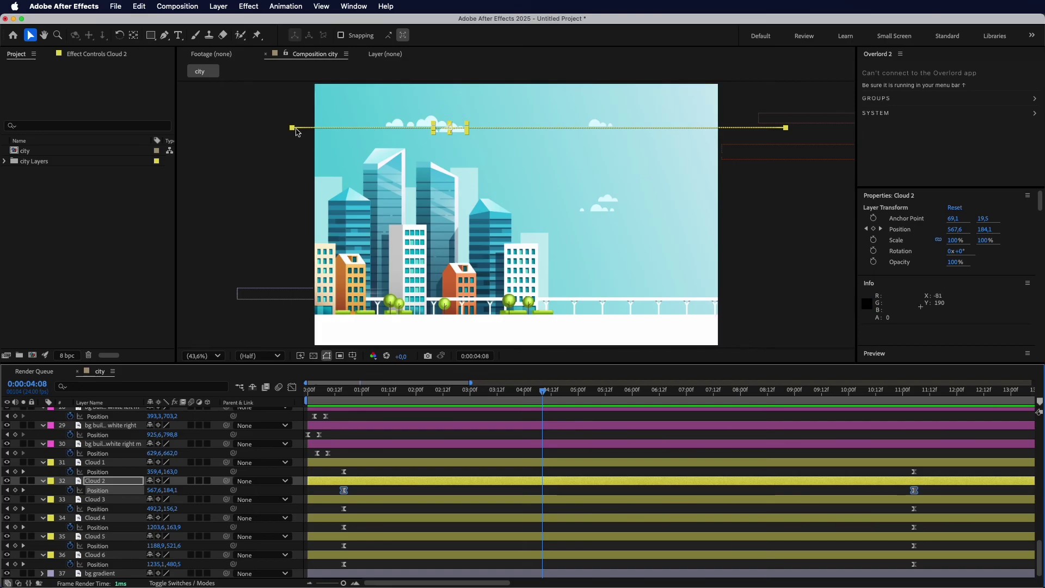
{"action": "left_click_drag", "start_coordinate": [292, 128], "coordinate": [293, 143]}
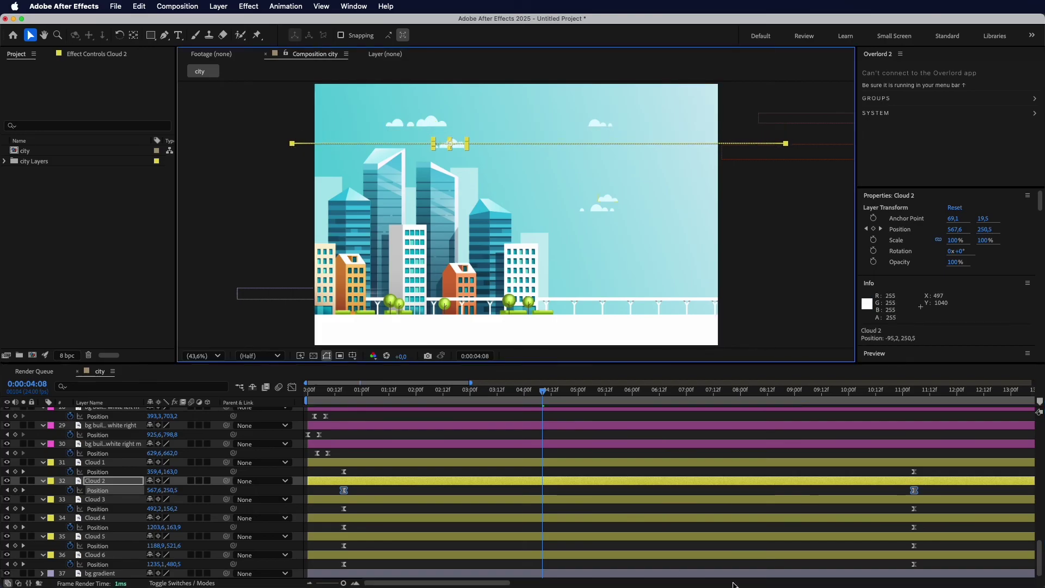
{"action": "key", "text": "space"}
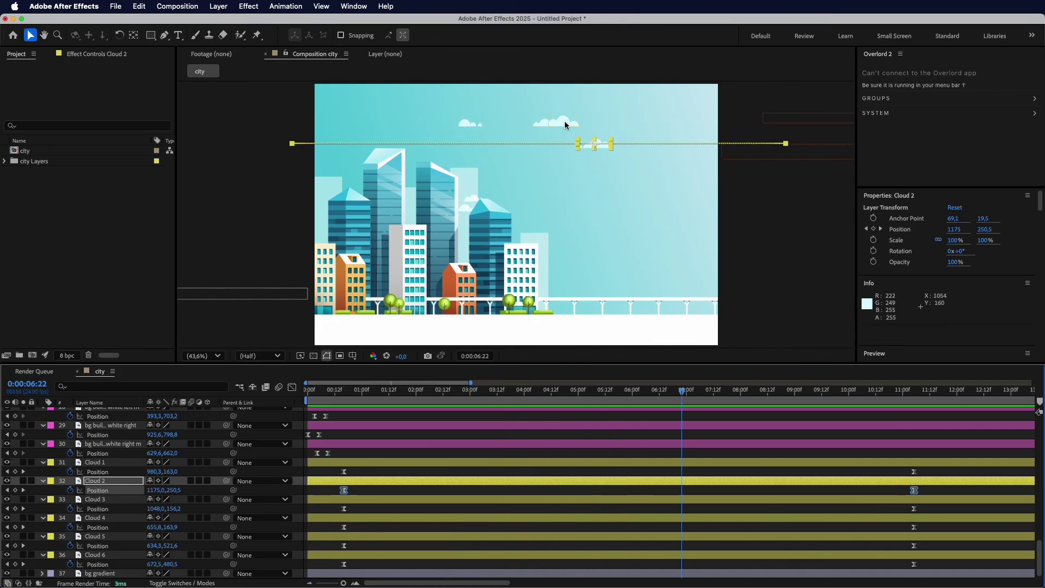
Raise Cloud 1's path to y 64.5 and lower Cloud 3's to 348.7, then replay.
{"action": "left_click", "coordinate": [682, 467]}
{"action": "left_click_drag", "start_coordinate": [329, 469], "coordinate": [919, 484]}
{"action": "left_click_drag", "start_coordinate": [548, 123], "coordinate": [547, 101]}
{"action": "left_click", "coordinate": [338, 492]}
{"action": "left_click", "coordinate": [338, 499]}
{"action": "left_click_drag", "start_coordinate": [338, 502], "coordinate": [975, 515]}
{"action": "left_click_drag", "start_coordinate": [304, 149], "coordinate": [305, 195]}
{"action": "key", "text": "space"}
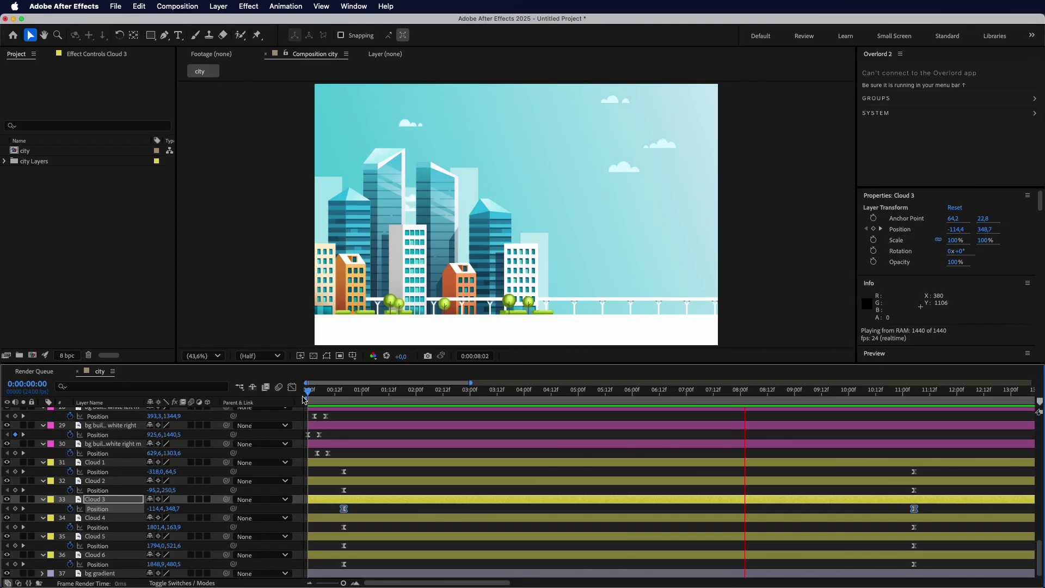
Stop the preview and scrub through the first four seconds of the city animation.
{"action": "left_click", "coordinate": [328, 390]}
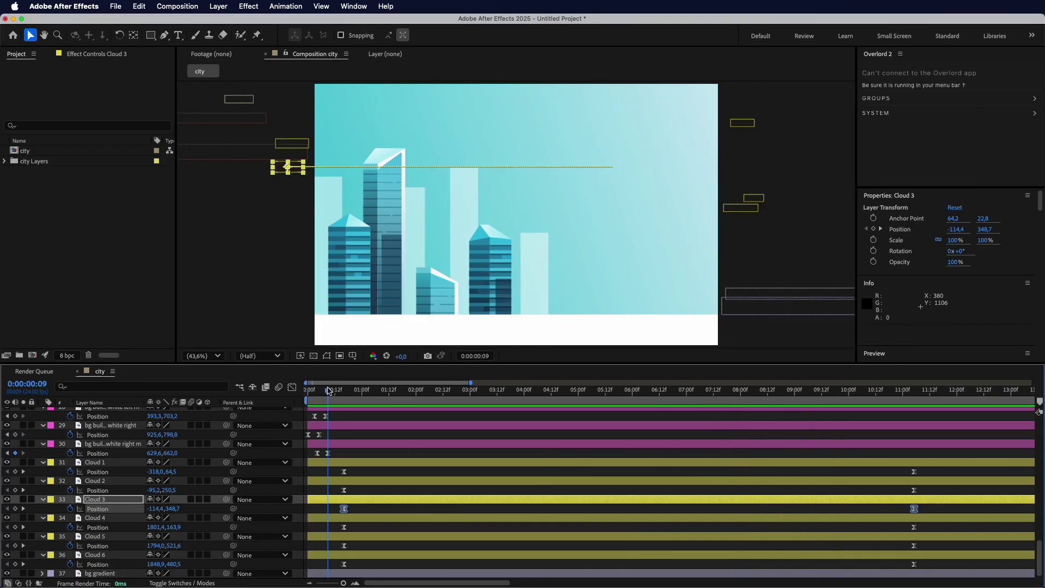
{"action": "left_click_drag", "start_coordinate": [327, 394], "coordinate": [598, 377]}
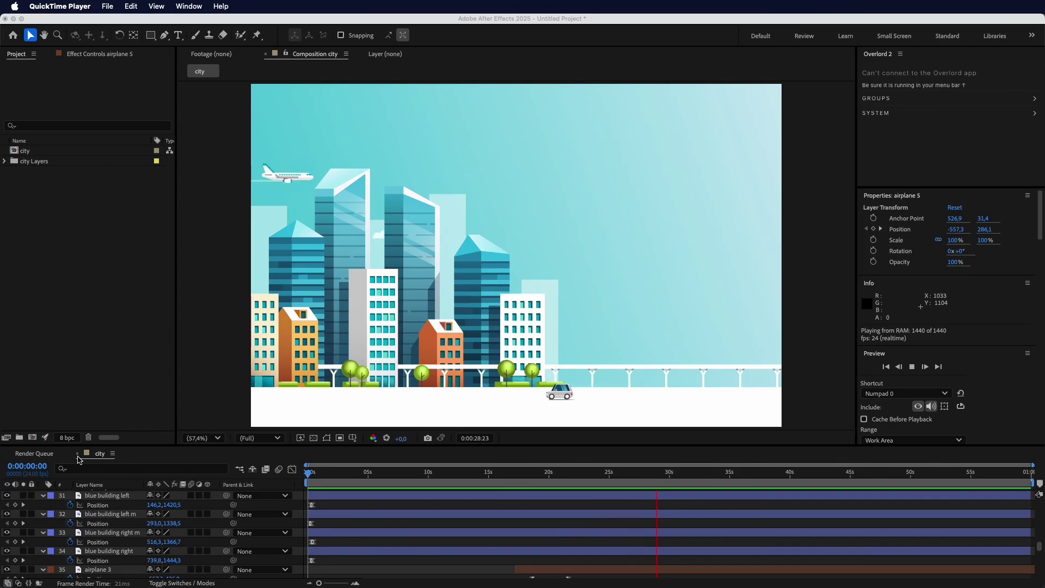
Add the city composition to the Render Queue with H.264 output saved as city.mp4.
{"action": "left_click", "coordinate": [243, 476]}
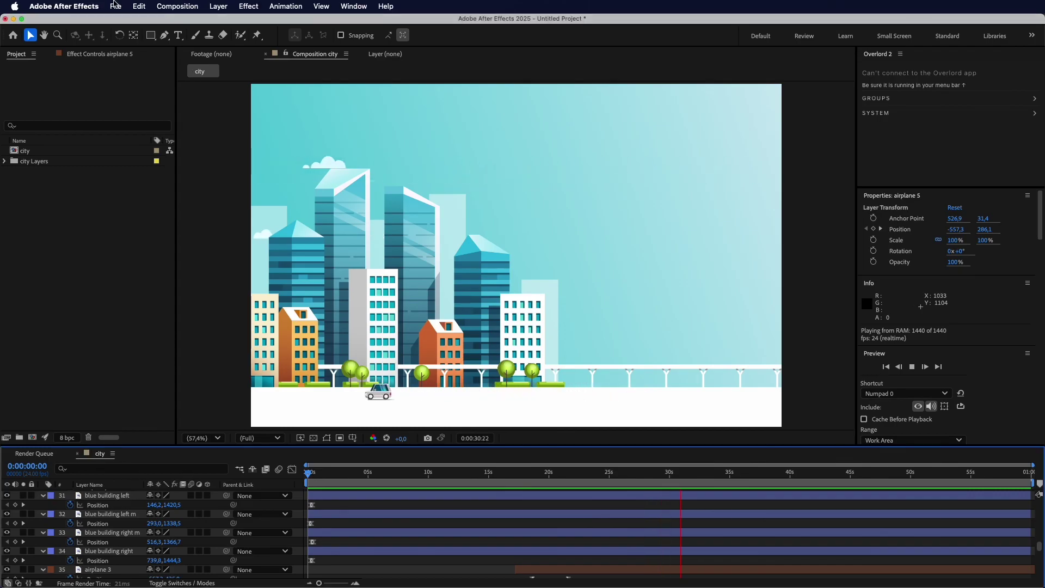
{"action": "left_click", "coordinate": [177, 6]}
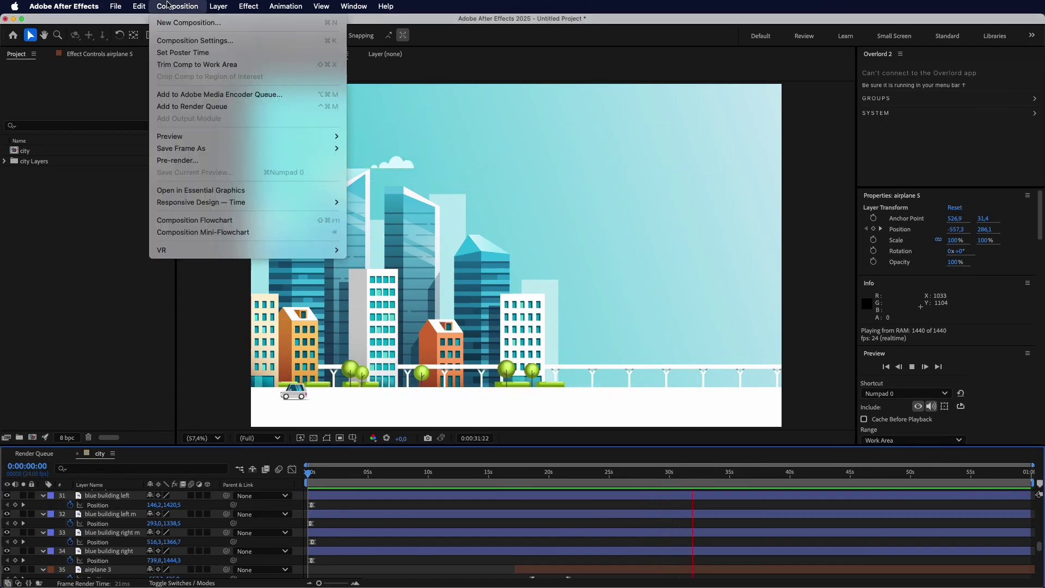
{"action": "left_click", "coordinate": [237, 107]}
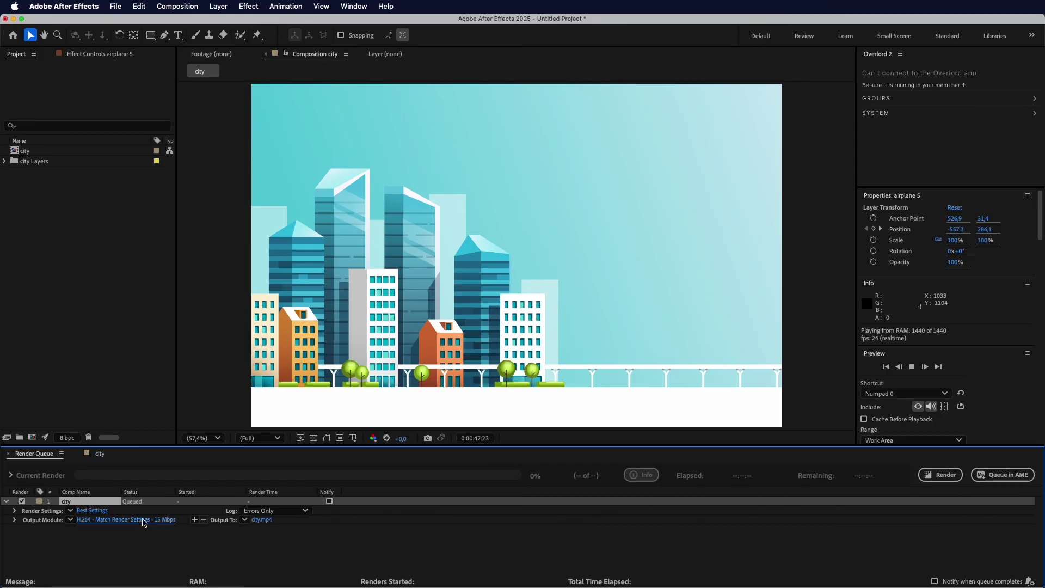
{"action": "left_click", "coordinate": [140, 521]}
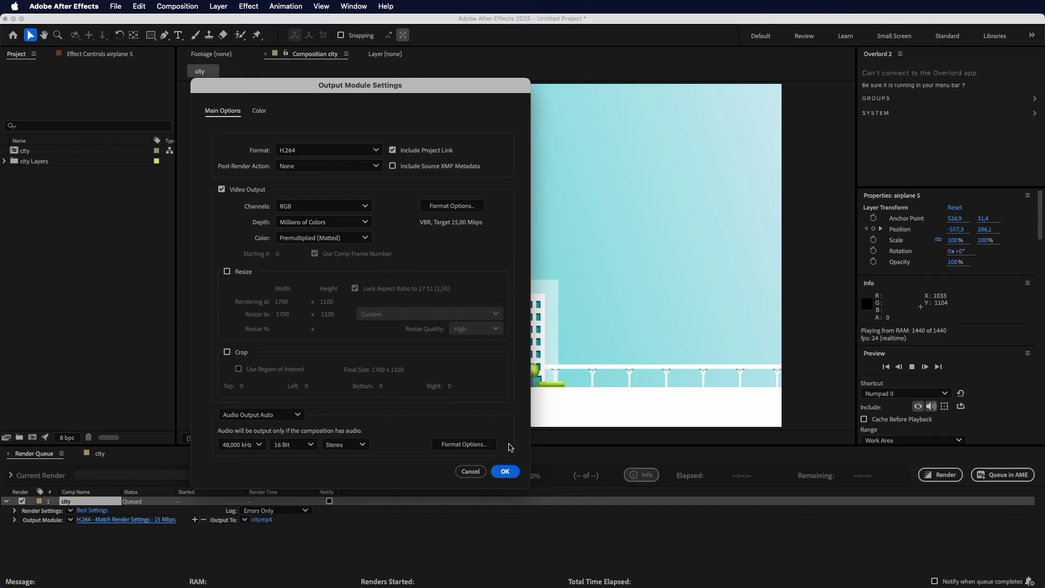
{"action": "left_click", "coordinate": [504, 471]}
{"action": "left_click", "coordinate": [263, 521]}
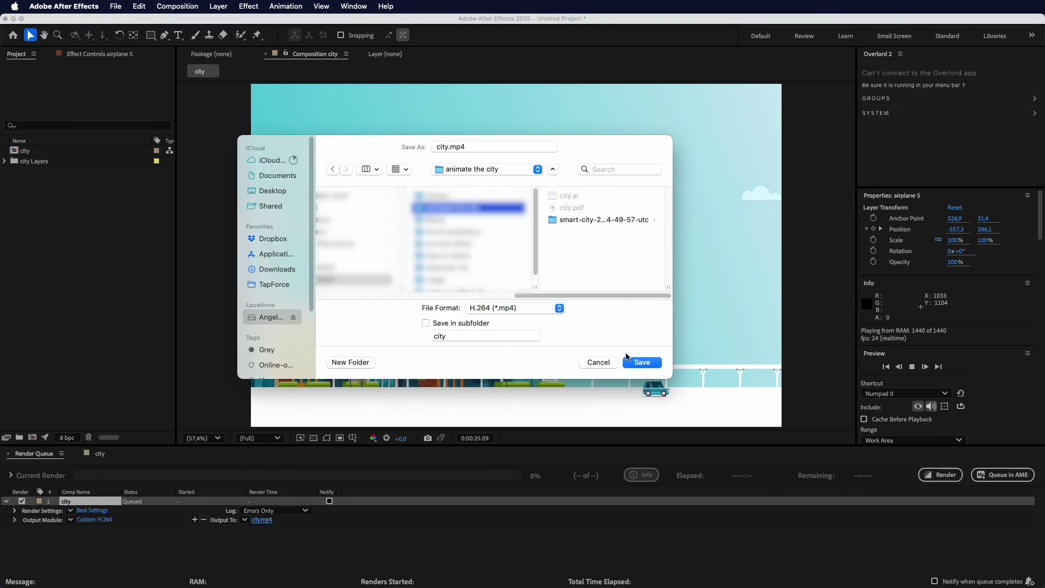
{"action": "left_click", "coordinate": [639, 363]}
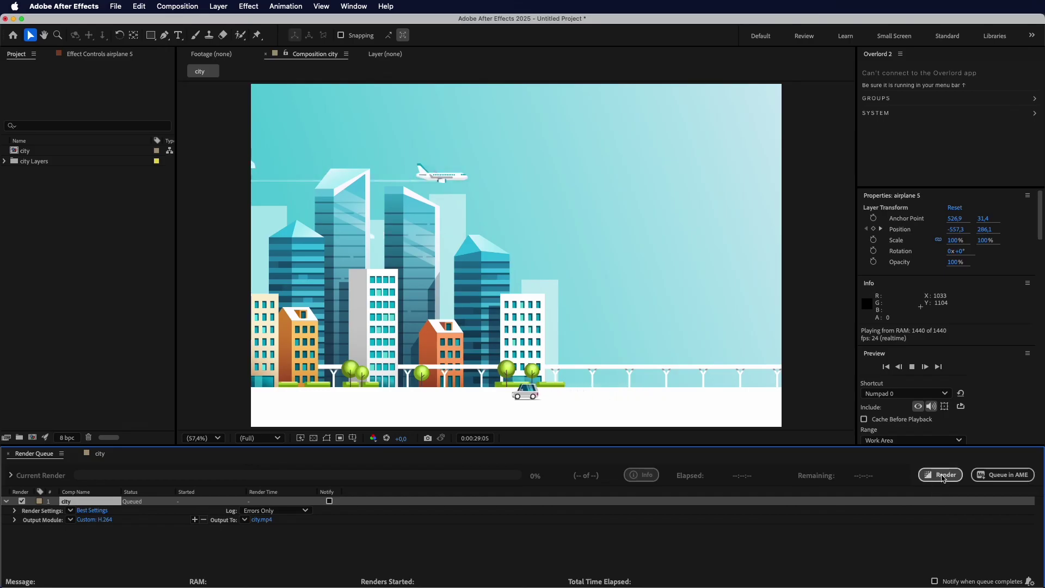
Render the queued city composition to city.mp4.
{"action": "left_click", "coordinate": [943, 476]}
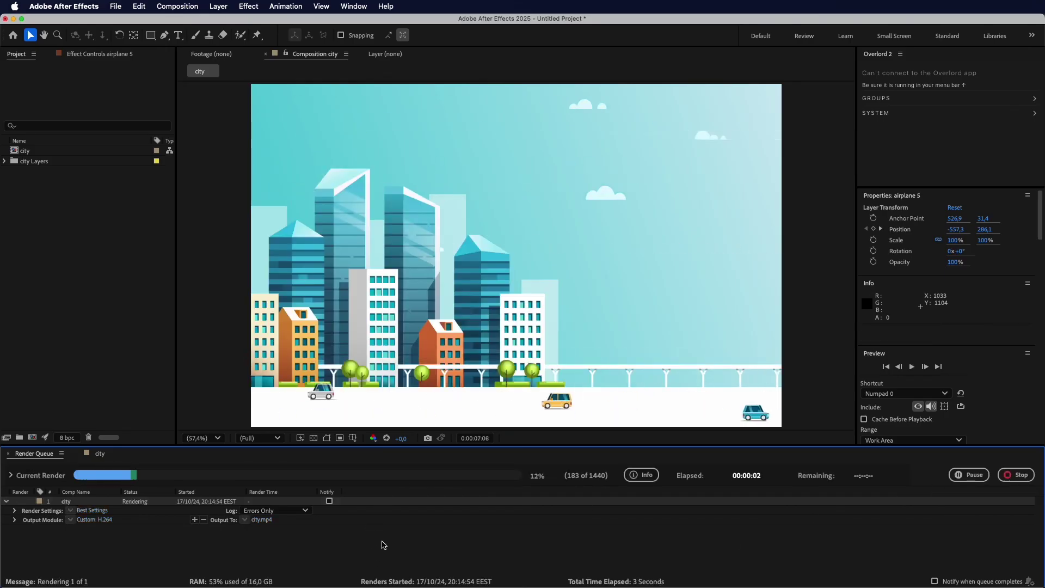